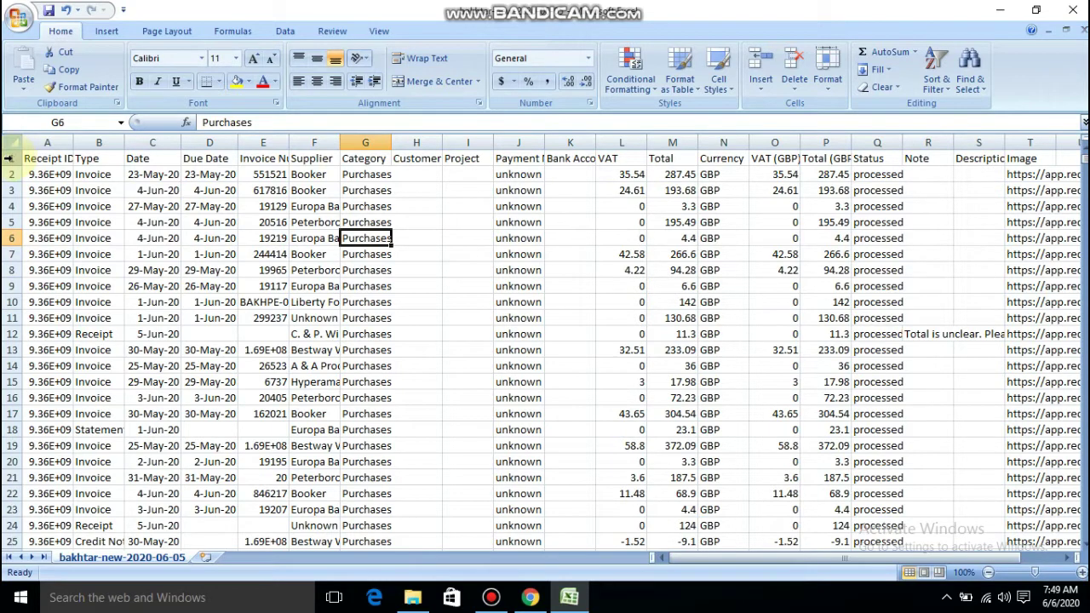
click(99, 218)
click(307, 252)
click(308, 206)
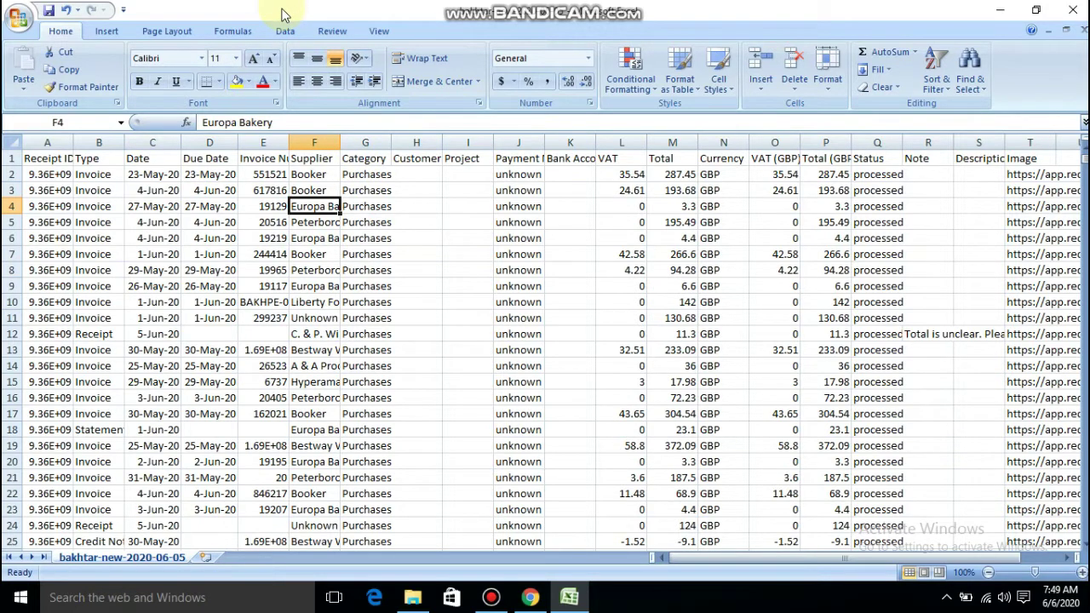
click(45, 160)
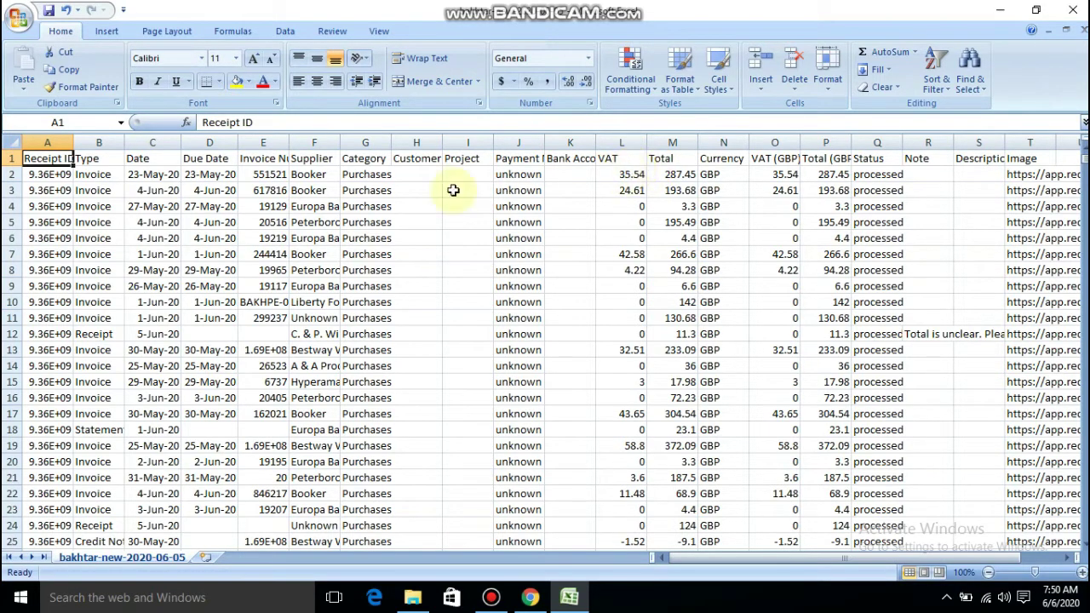
click(278, 318)
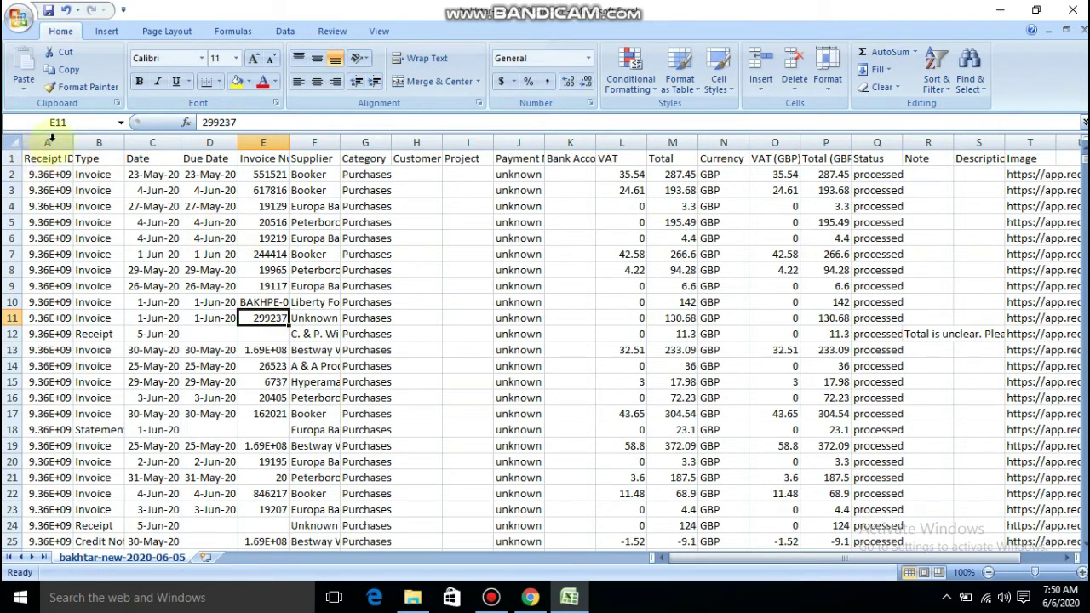
drag(51, 174, 51, 286)
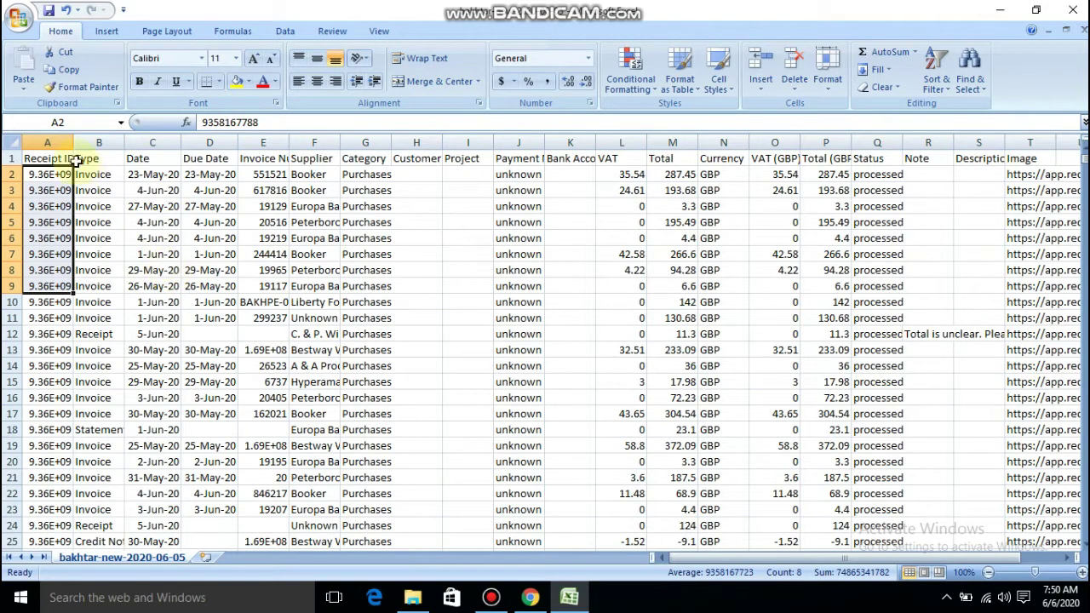
Step: Delete the Receipt ID, Type, Due Date and Invoice Number columns from the sheet
click(64, 138)
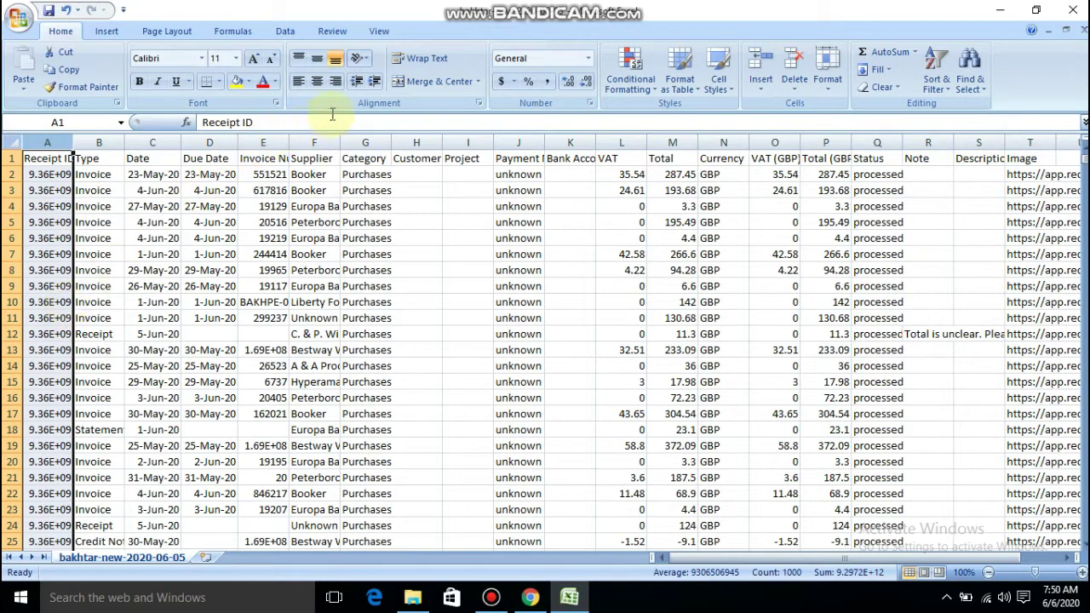
click(793, 61)
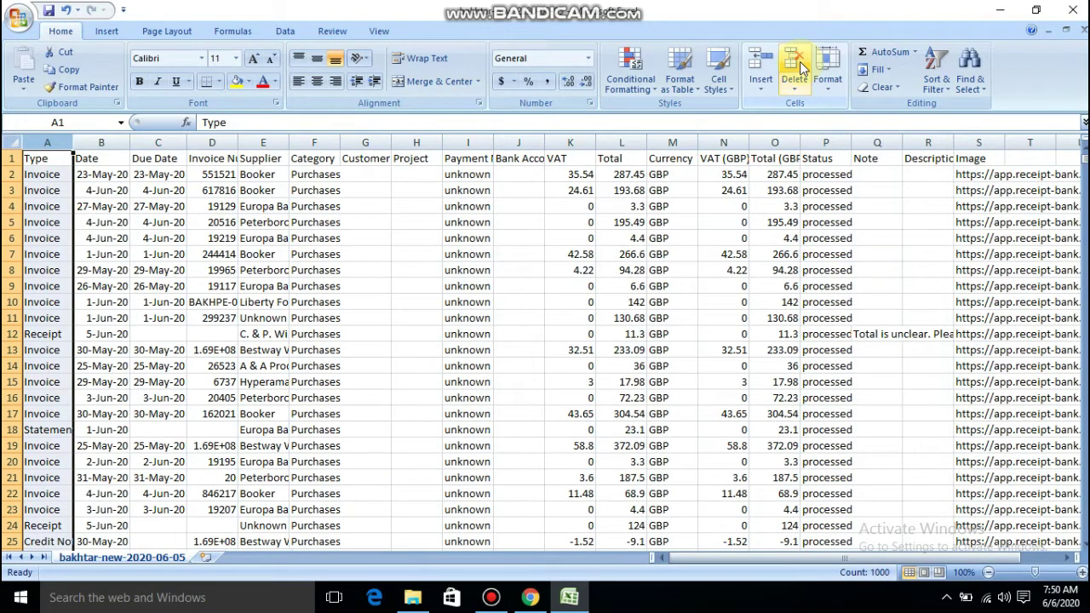
click(798, 67)
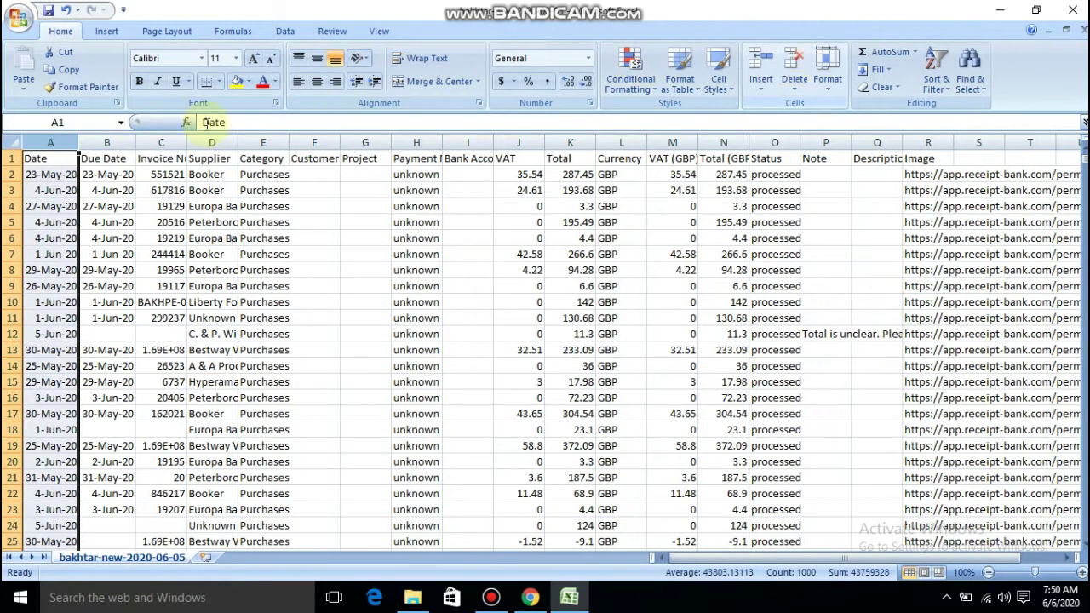
click(126, 138)
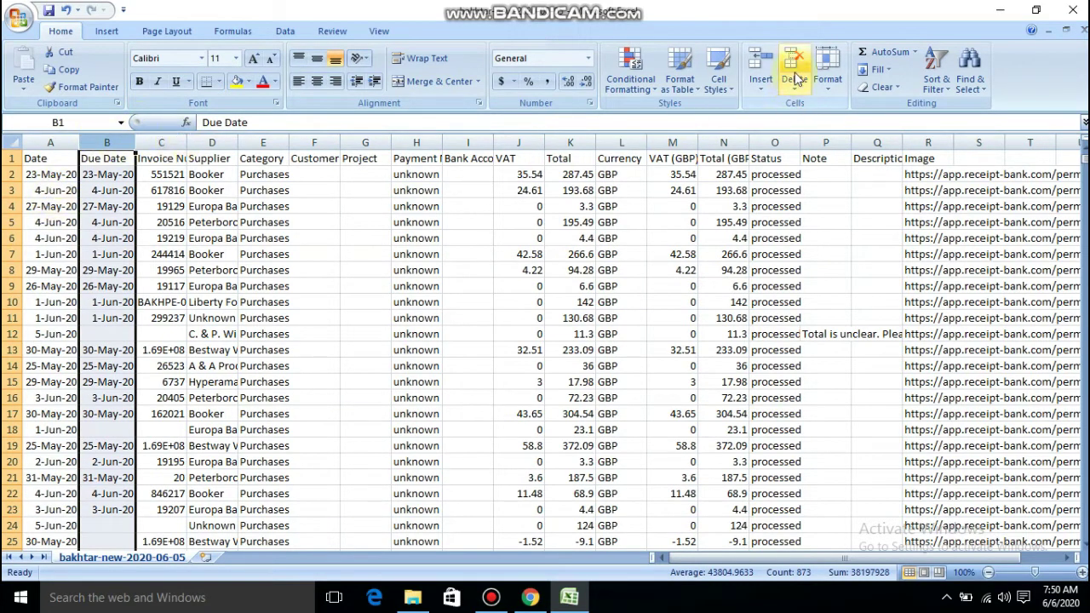
click(798, 67)
click(799, 67)
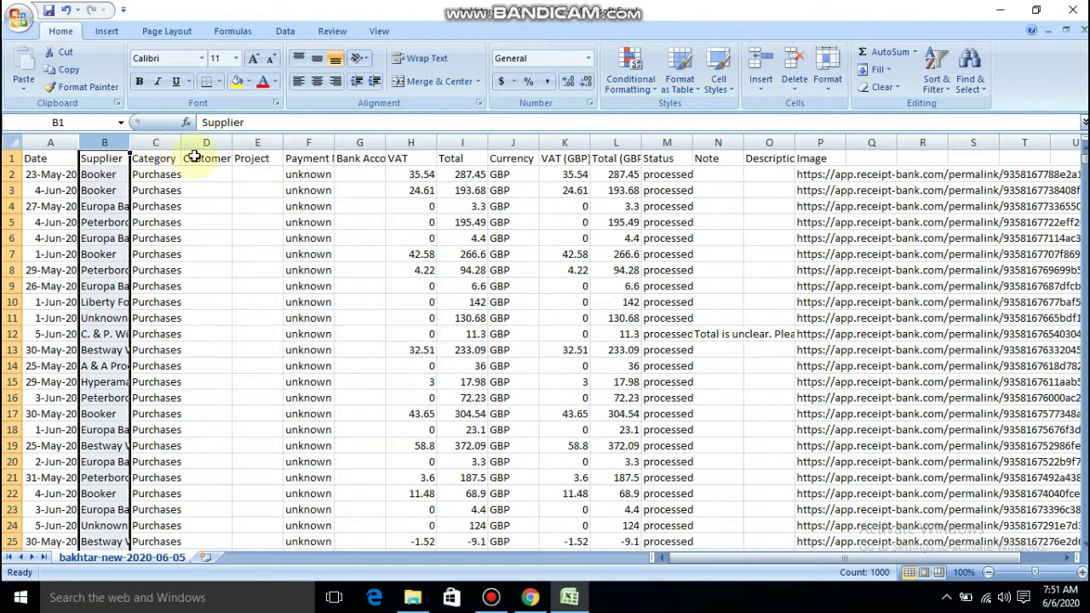
Step: Delete the Customer, Project, Payment, Bank Account, VAT and Currency columns, keeping Total and VAT (GBP)
click(213, 142)
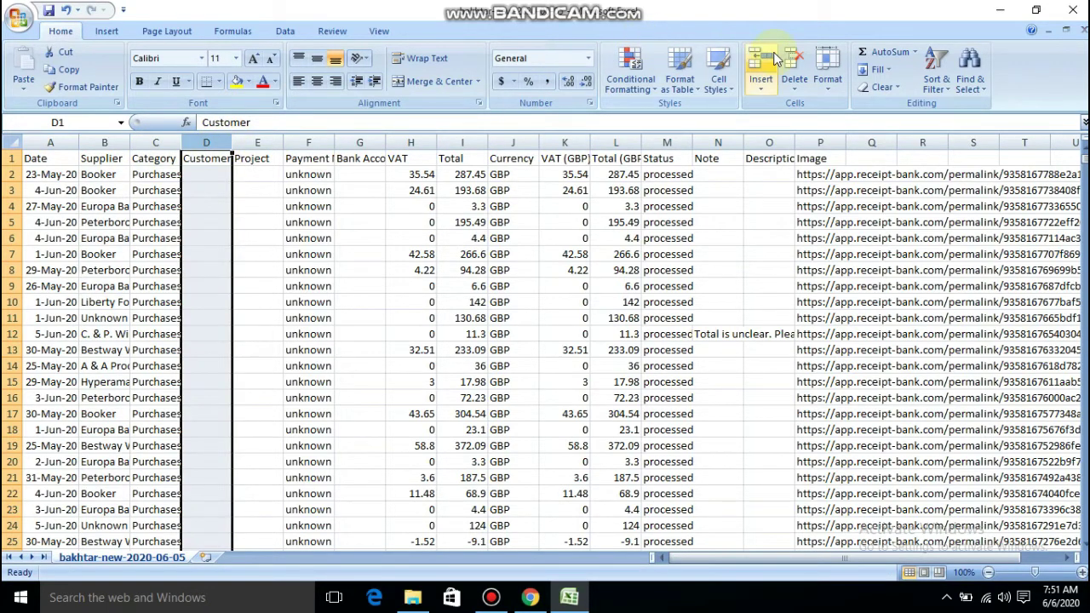
click(794, 61)
click(794, 62)
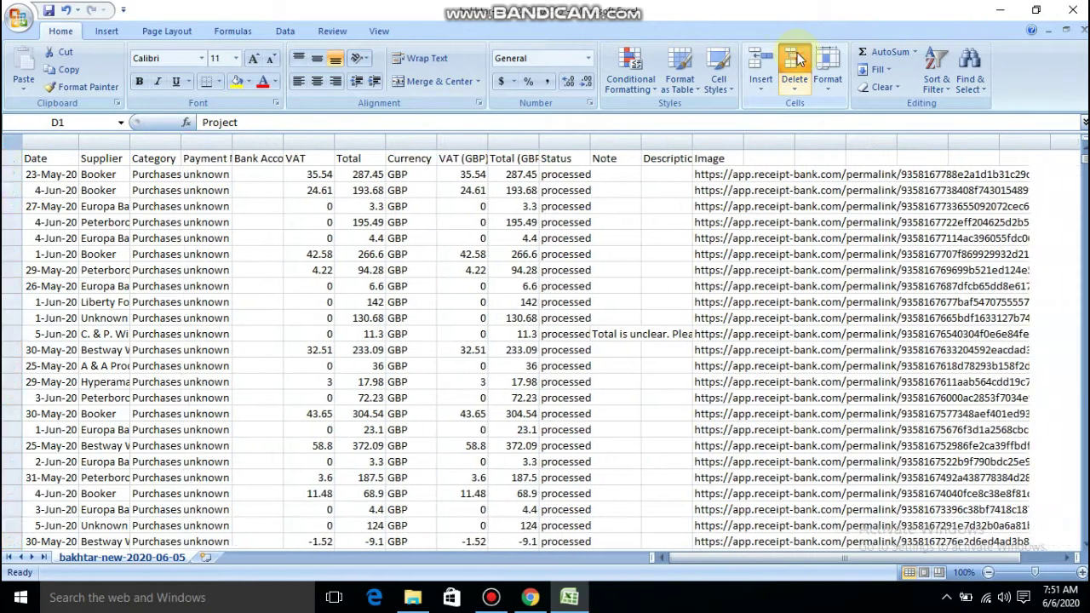
click(795, 62)
click(794, 61)
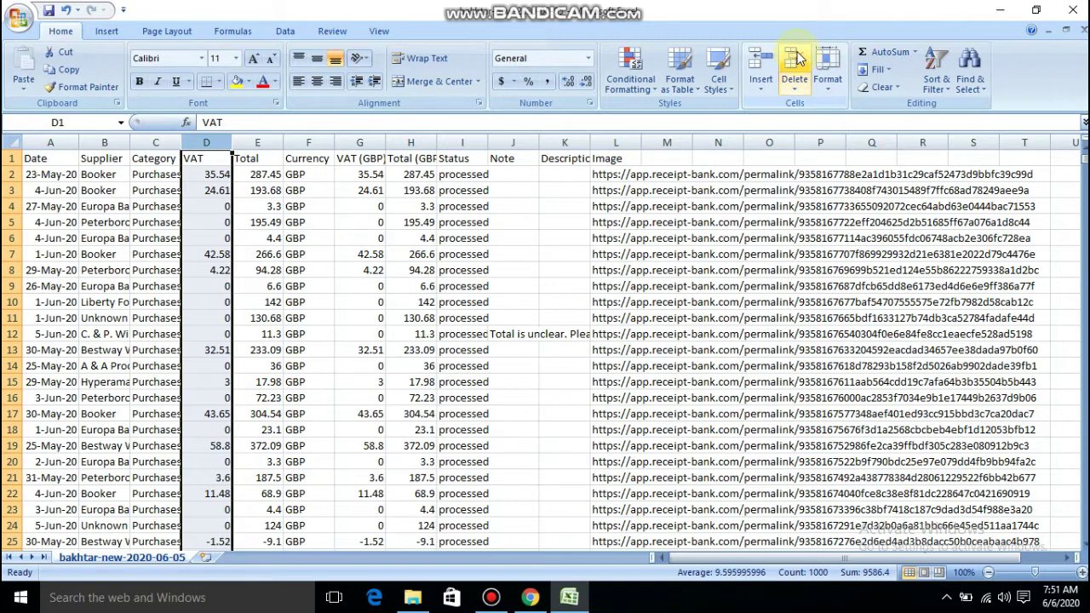
click(794, 61)
click(258, 142)
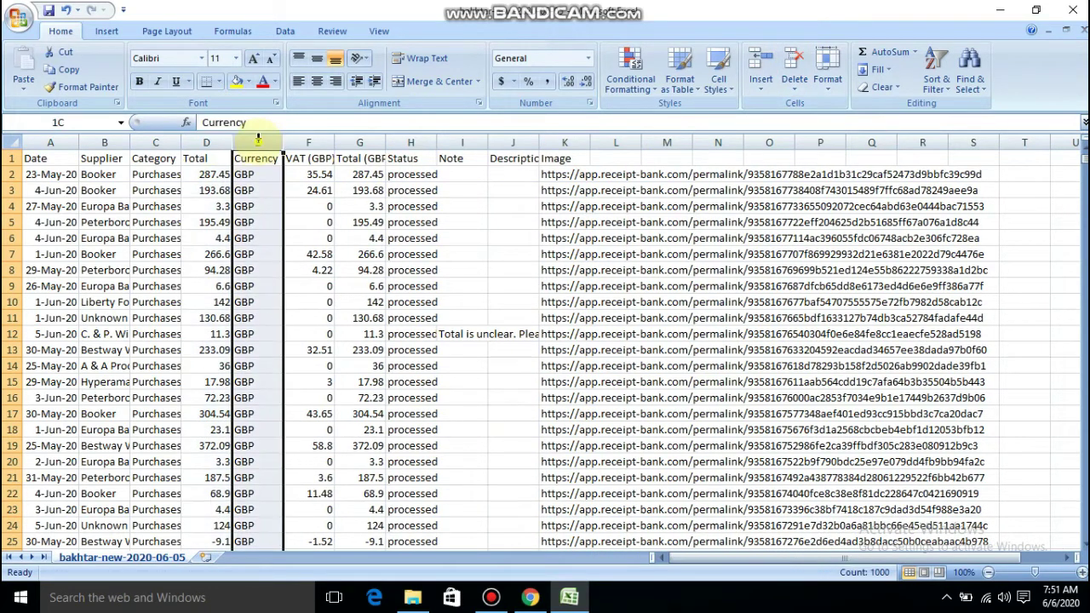
click(801, 61)
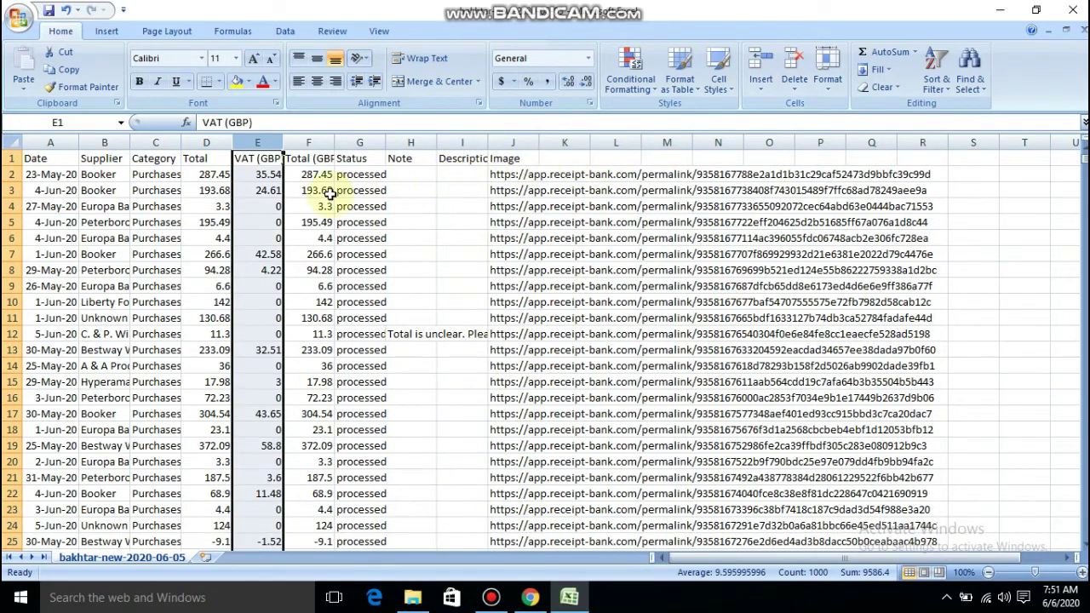
Step: Delete the Total (GBP), Status, Note, Description and Image columns
click(308, 142)
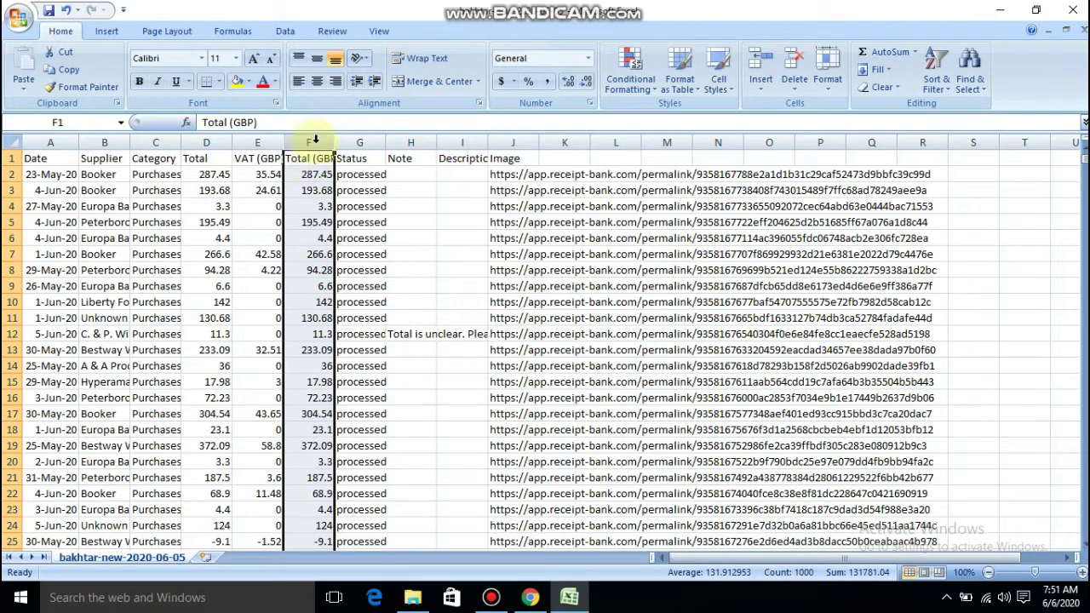
click(794, 60)
click(794, 60)
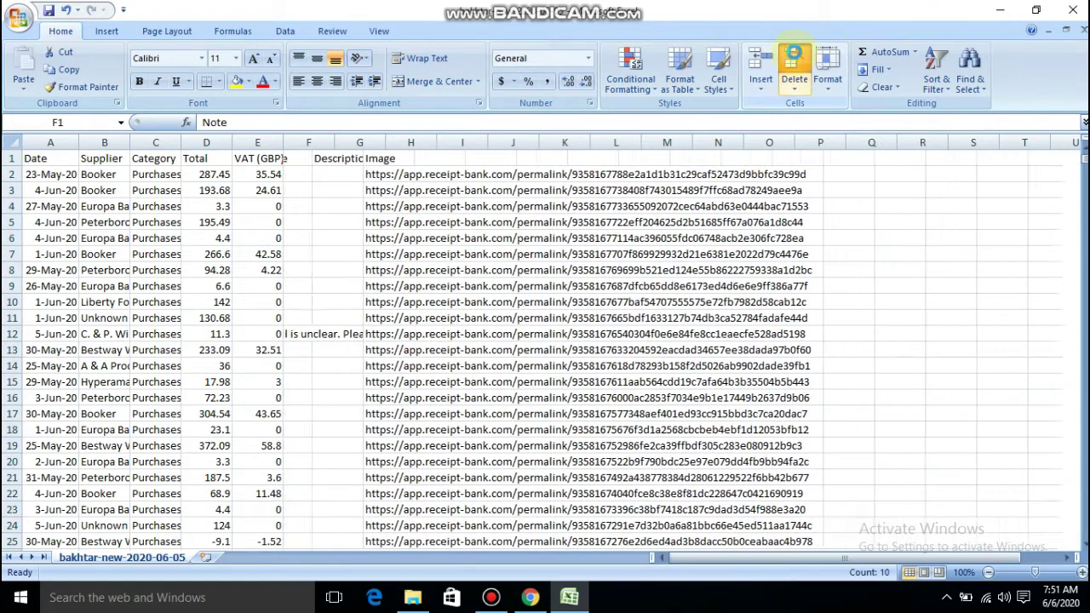
click(794, 60)
click(793, 60)
click(795, 59)
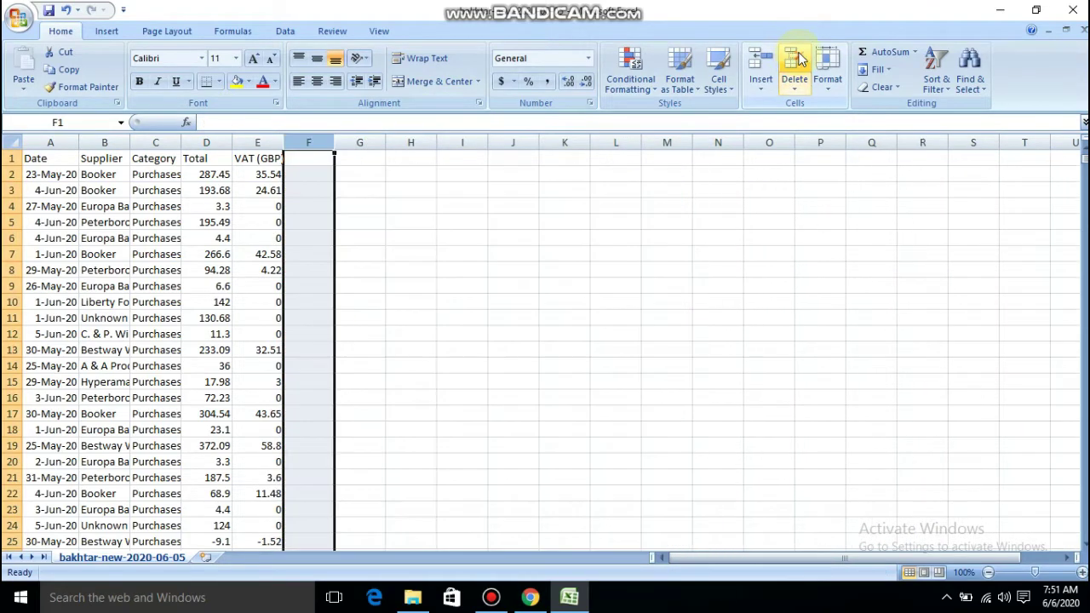
click(713, 241)
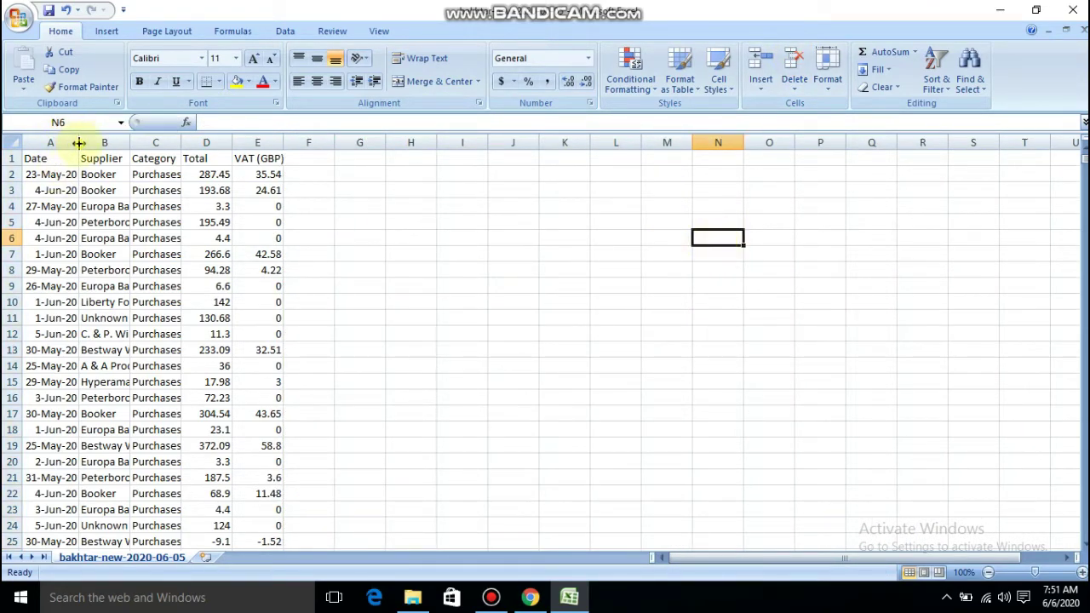
Step: AutoFit the widths of the Supplier, Category and Total columns to their contents
double_click(129, 142)
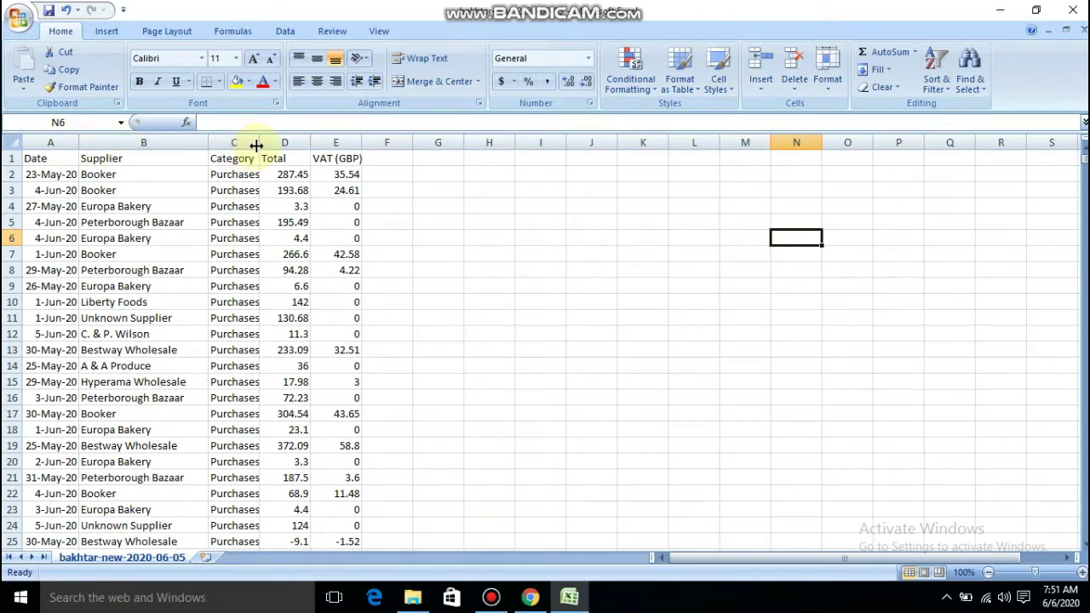
double_click(259, 142)
double_click(364, 142)
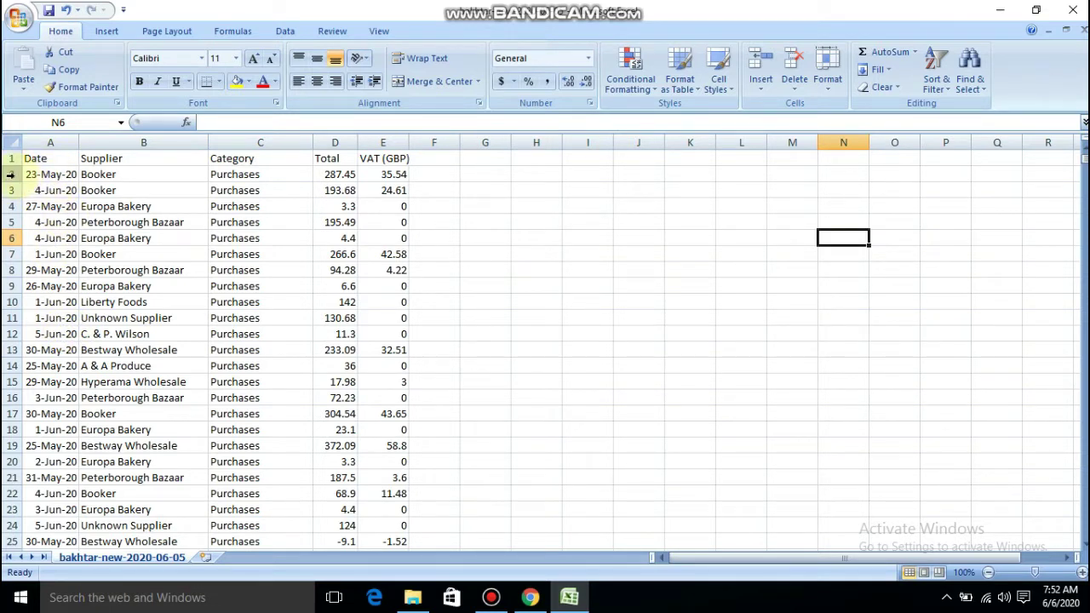
Step: Sort the dates in A2:A1000 from oldest to newest, expanding the selection so the adjacent columns are sorted too
key(Left)
key(Left)
key(Left)
key(Left)
key(Left)
key(Left)
key(Left)
key(Left)
key(Left)
key(Left)
key(Left)
key(Left)
key(Left)
key(Up)
key(Up)
key(Up)
key(Up)
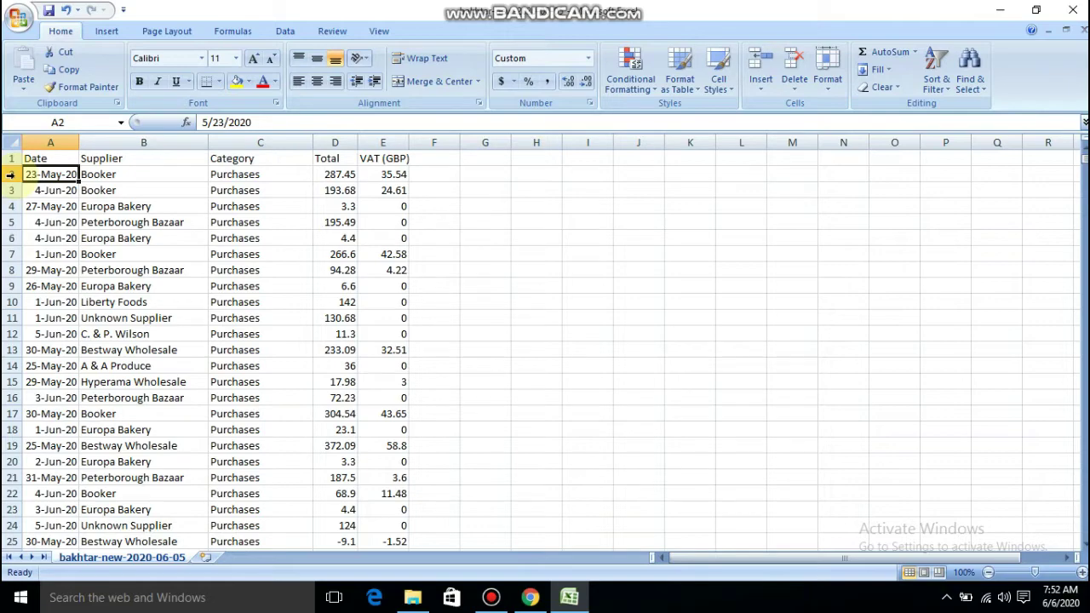
key(shift+Page_Down)
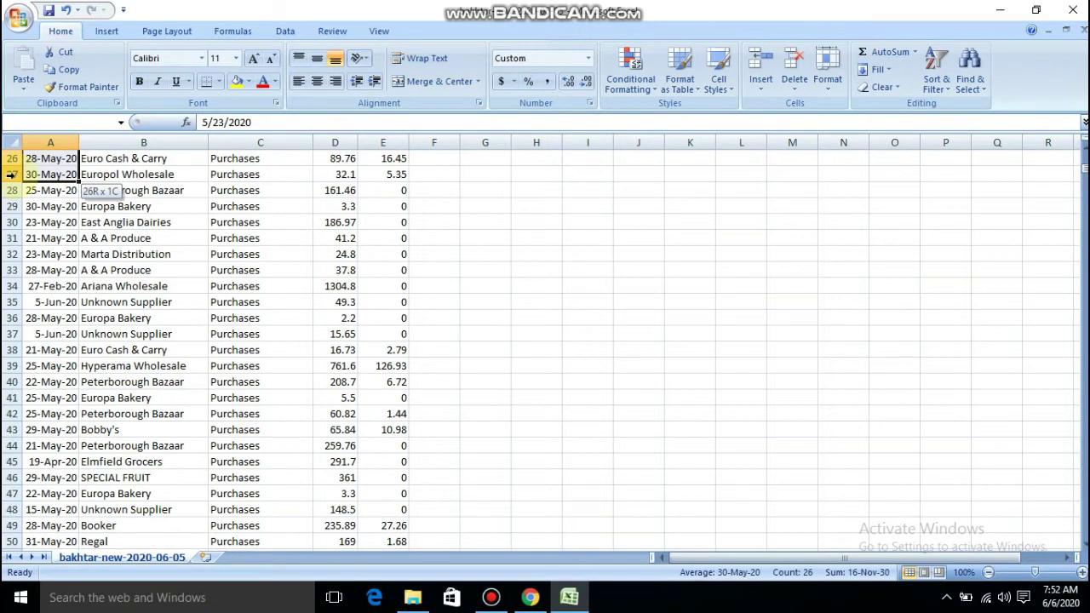
key(shift+Page_Down)
key(shift+Page_Down)
key(shift+Page_Down)
key(shift+Page_Down)
key(shift+Page_Down)
key(shift+Page_Down)
key(shift+Page_Down)
key(shift+Page_Down)
key(shift+Page_Down)
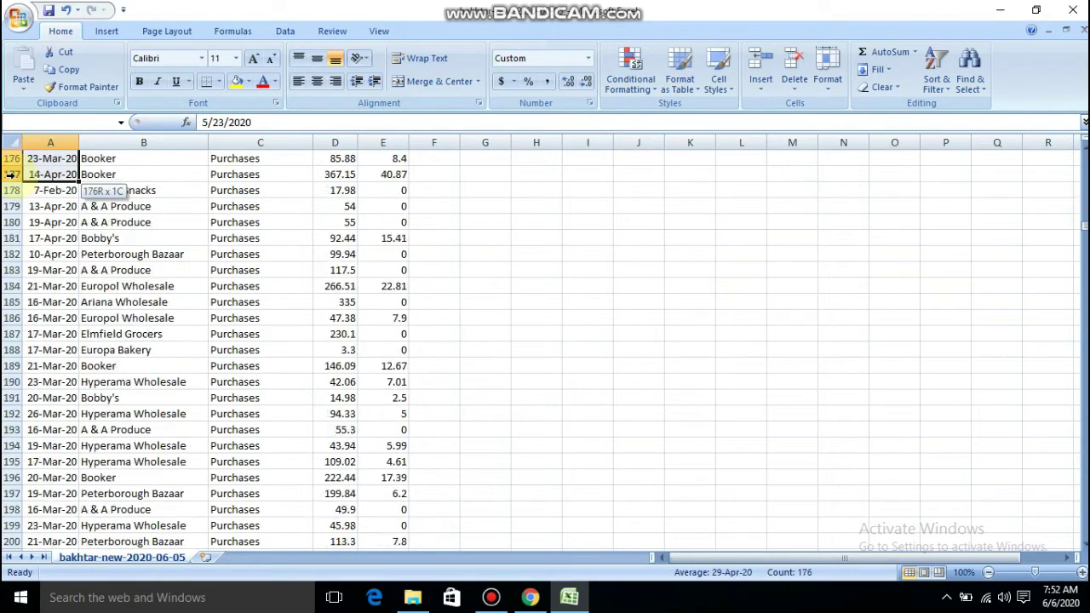
key(shift+Page_Down)
key(shift+Page_Down)
key(shift+Page_Down)
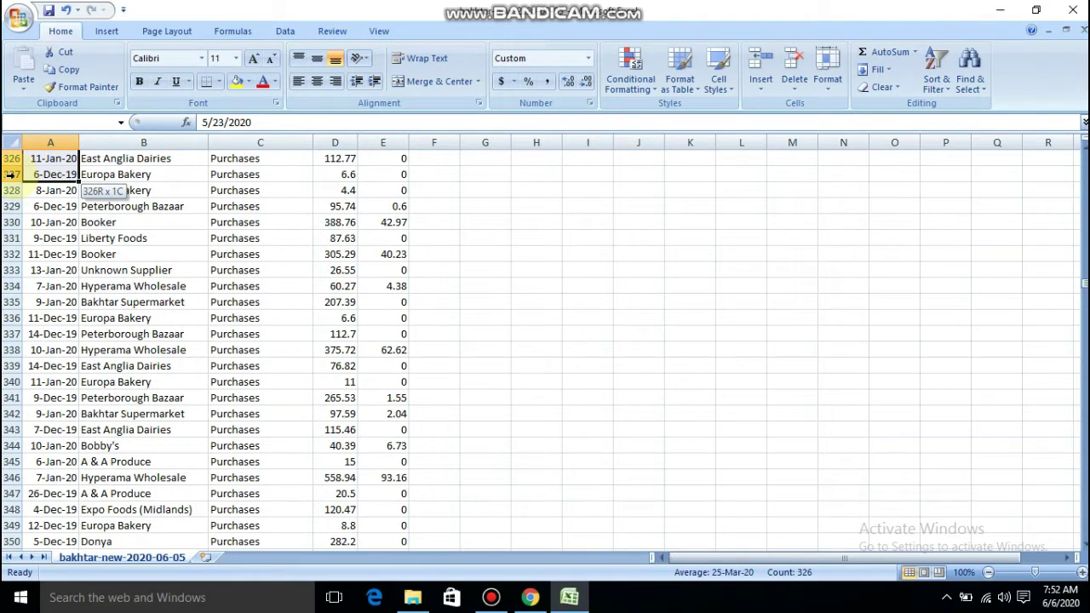
drag(9, 173, 9, 541)
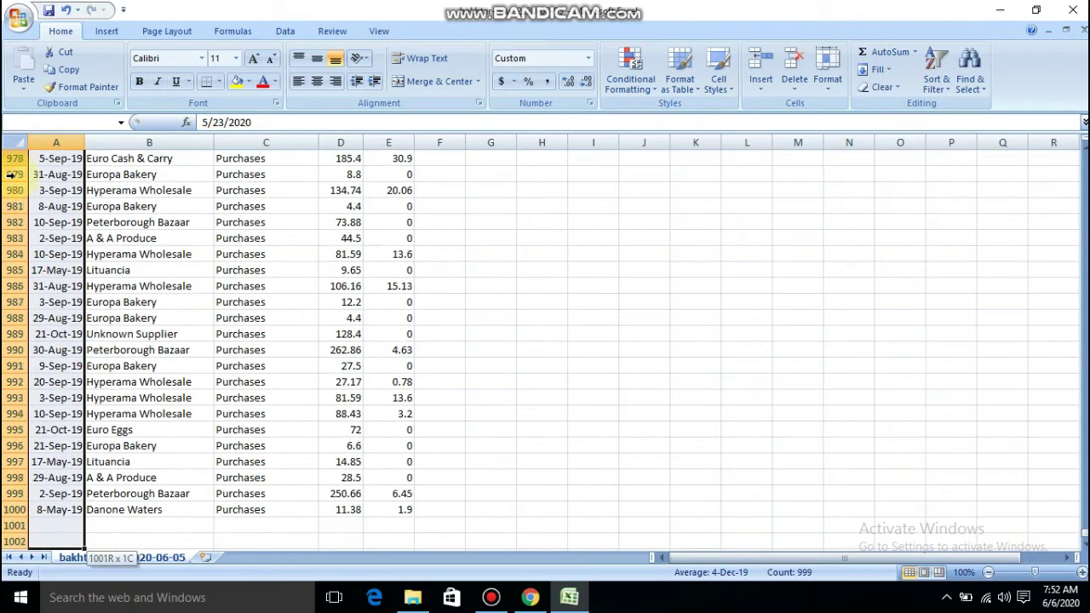
key(shift+Down)
key(shift+Up)
key(shift+Up)
key(shift+Up)
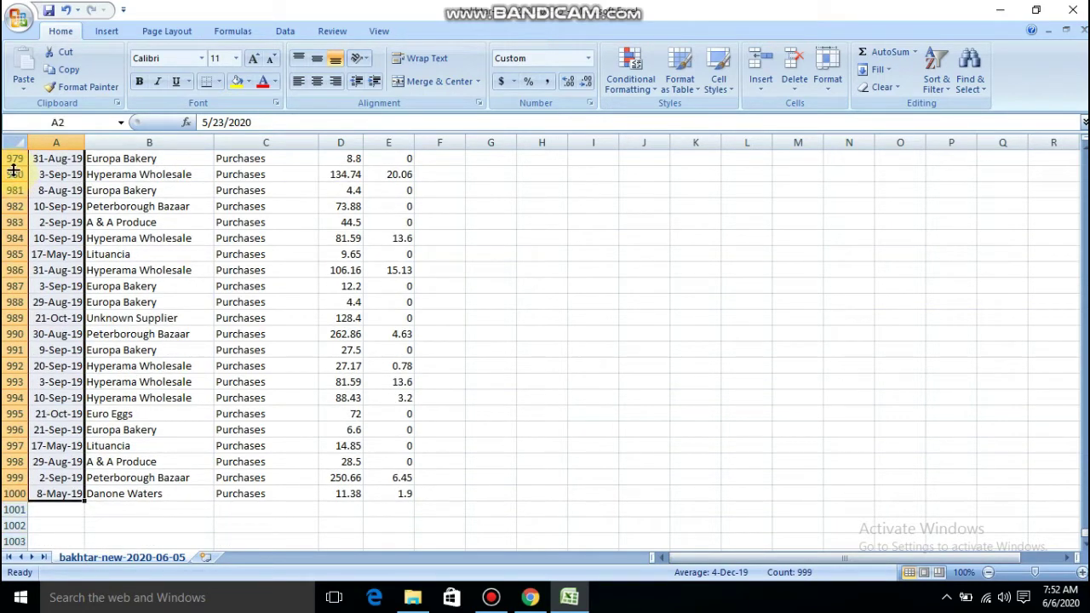
right_click(68, 226)
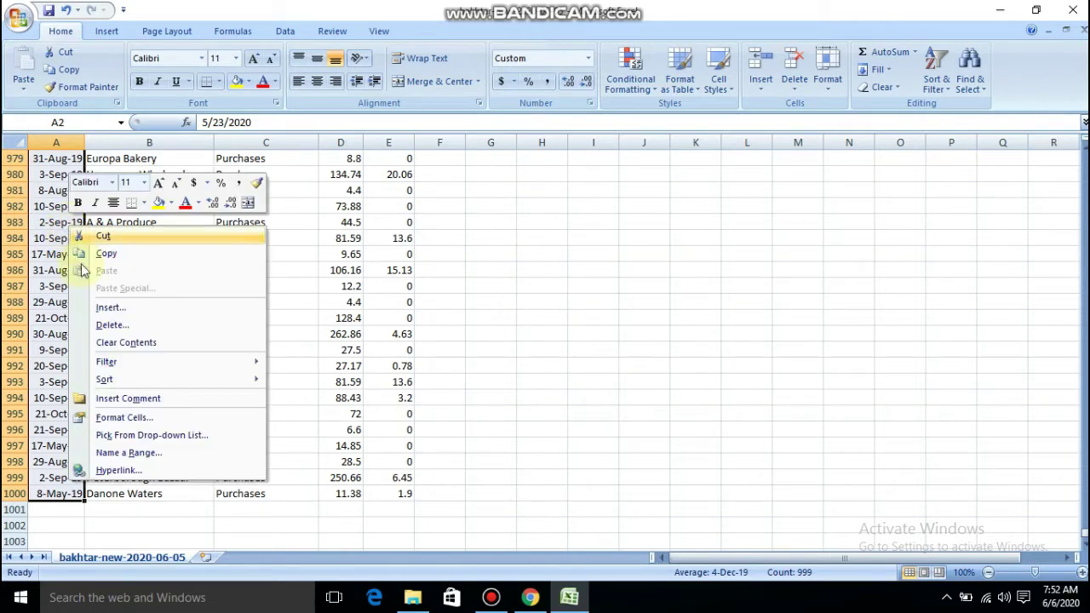
mouse_move(121, 378)
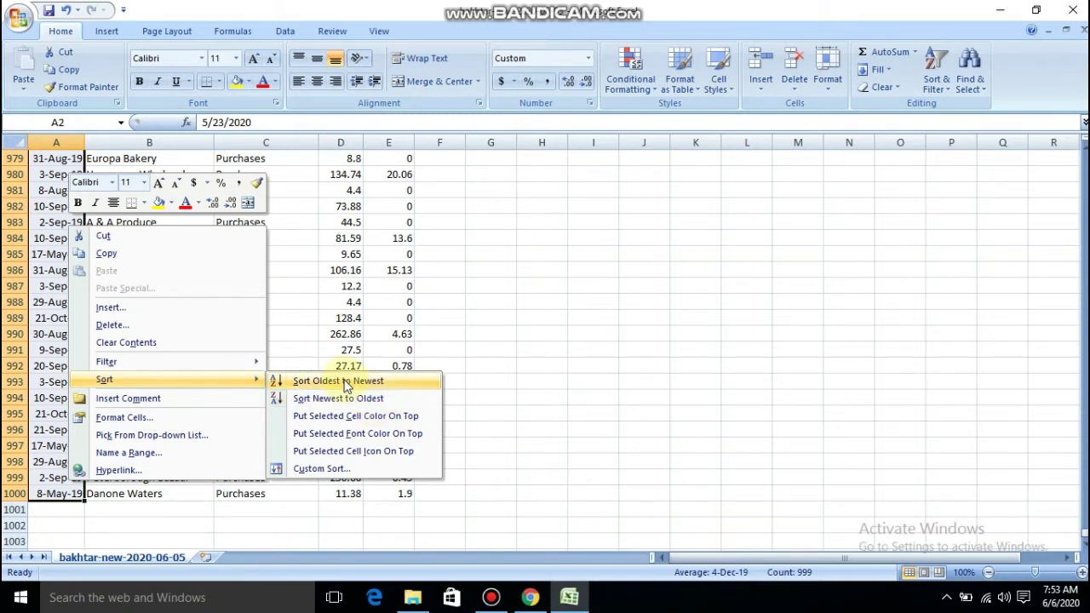
click(340, 381)
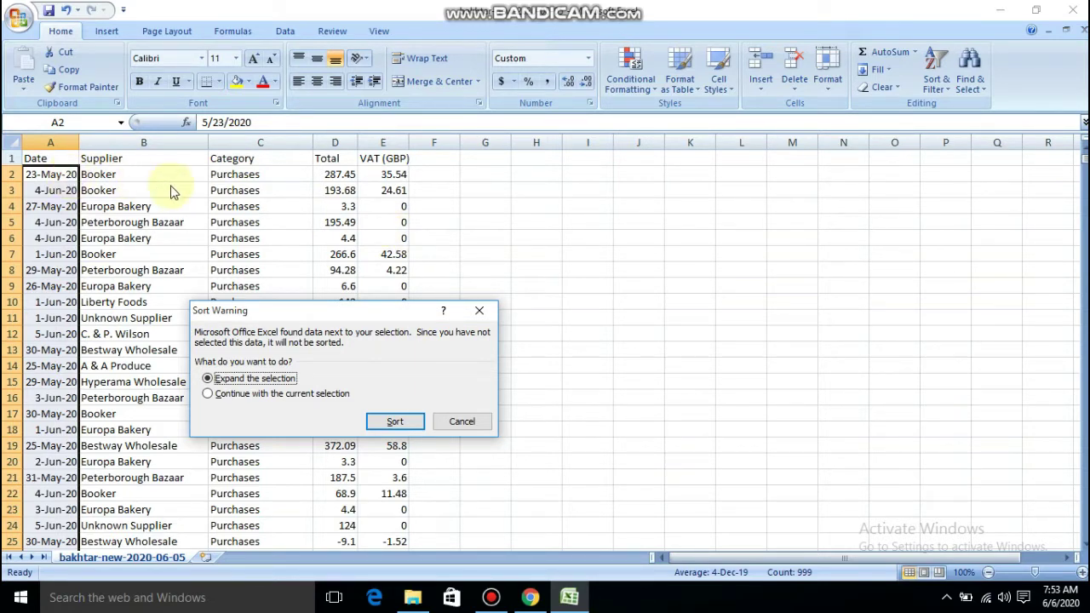
click(394, 422)
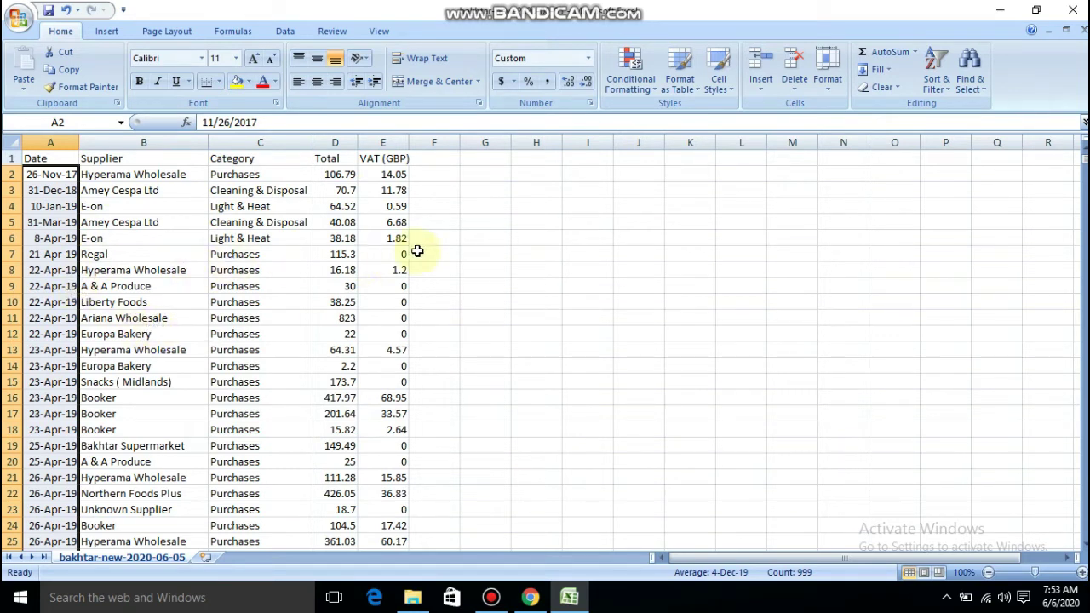
click(549, 259)
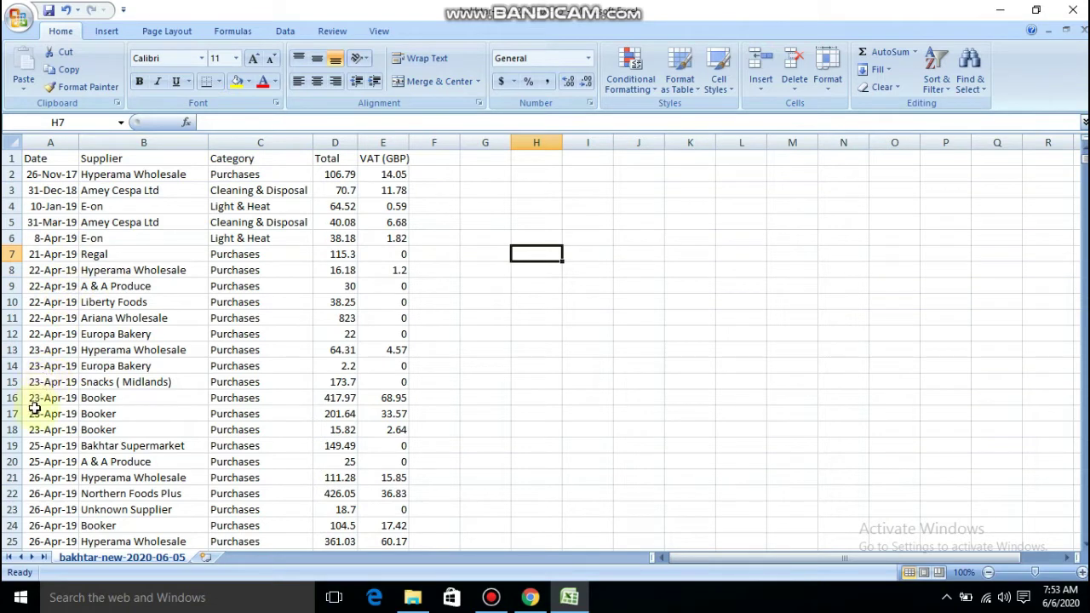
Step: Examine the date-sorted rows and their column headings
click(425, 400)
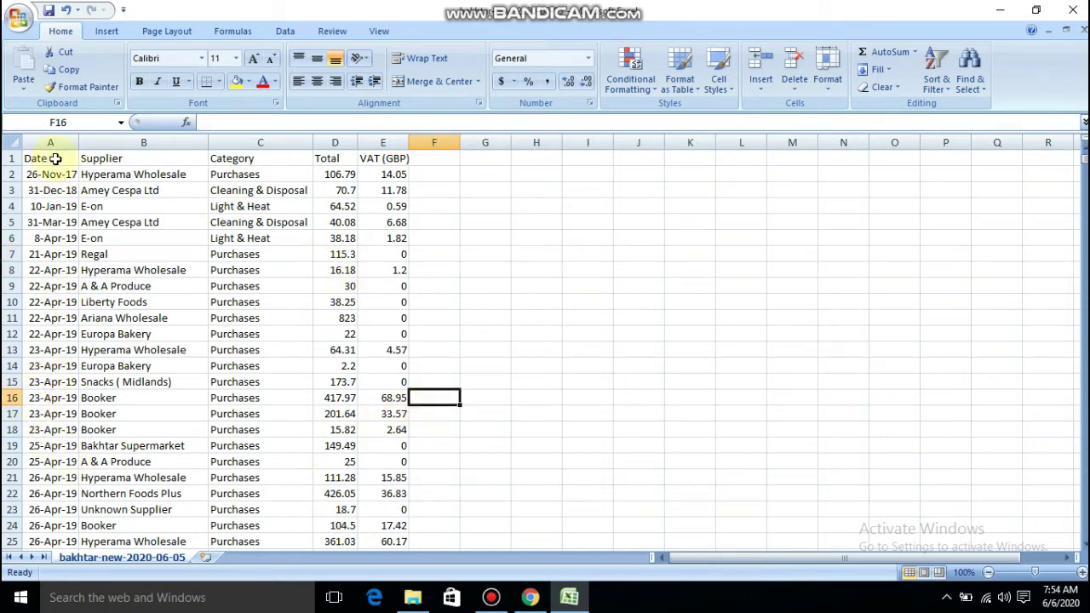
click(55, 159)
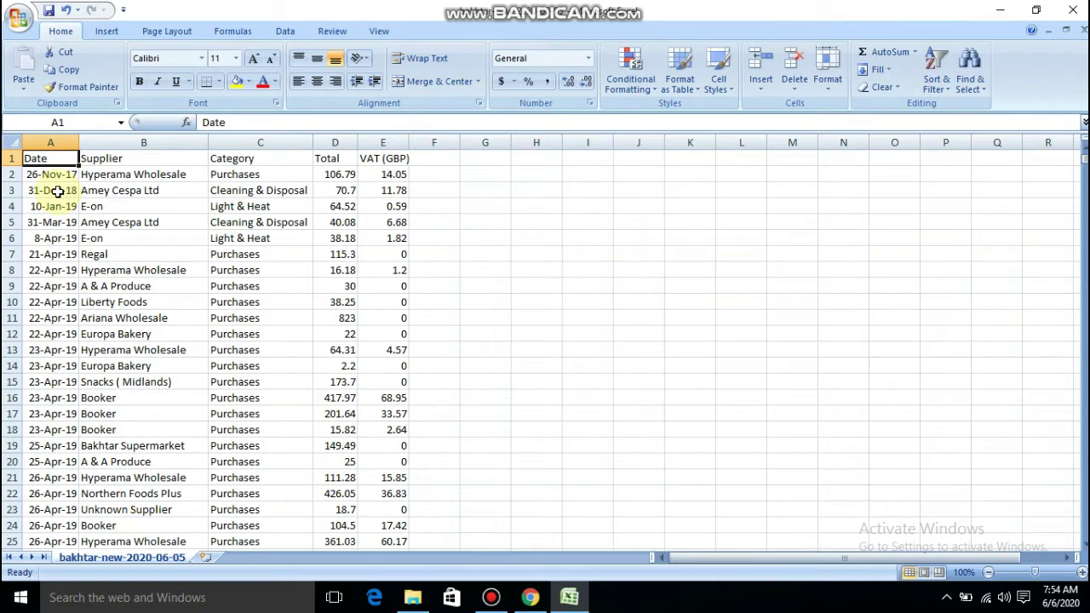
click(253, 382)
scroll(253, 349, down, 5)
scroll(253, 323, up, 5)
scroll(234, 327, down, 3)
scroll(234, 328, up, 3)
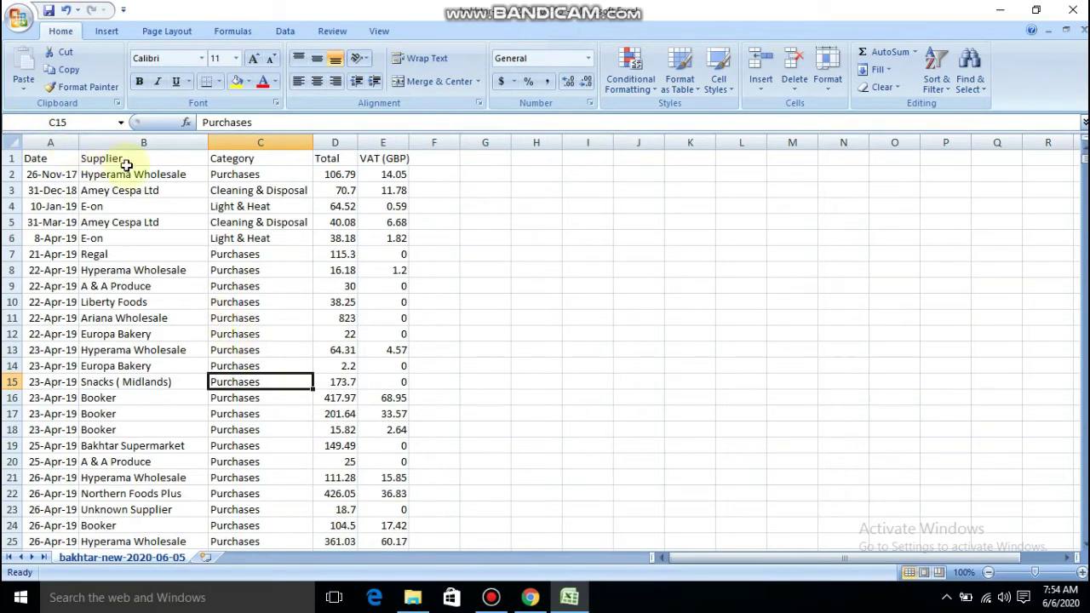
scroll(236, 287, down, 1)
scroll(236, 287, up, 1)
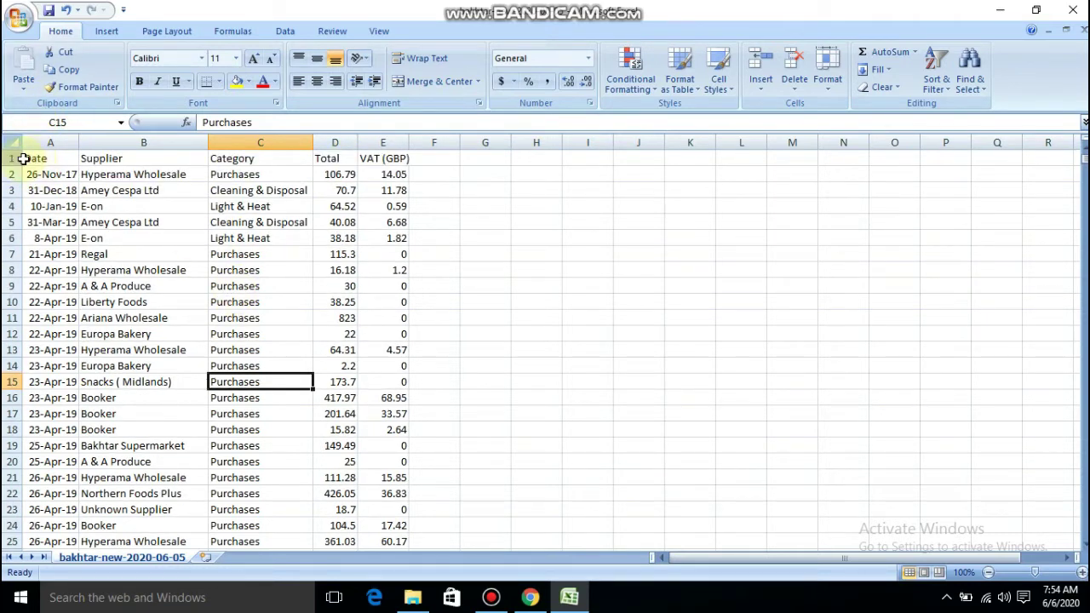
Step: Format the header cells A1:E1 as bold with a yellow fill and top and bottom borders
click(49, 159)
key(shift+Right)
key(shift+Right)
key(shift+Right)
key(shift+Right)
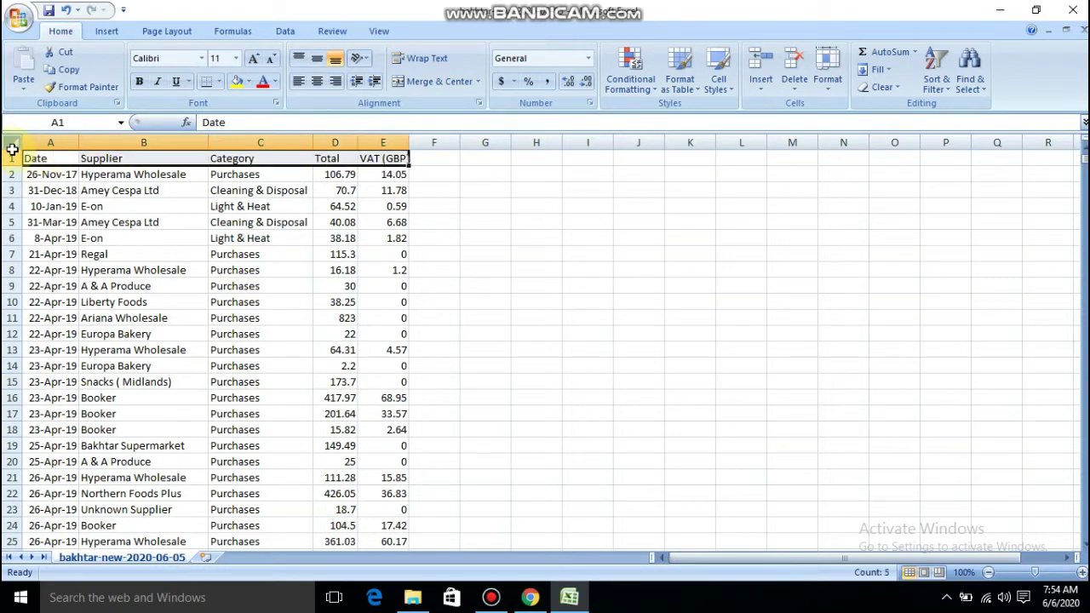
click(139, 81)
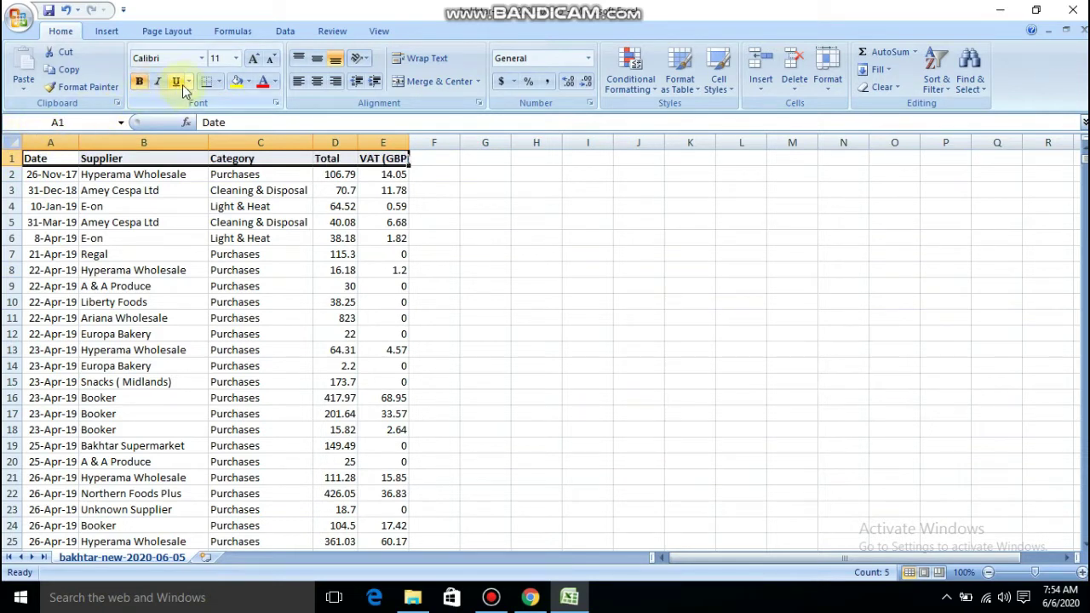
click(238, 81)
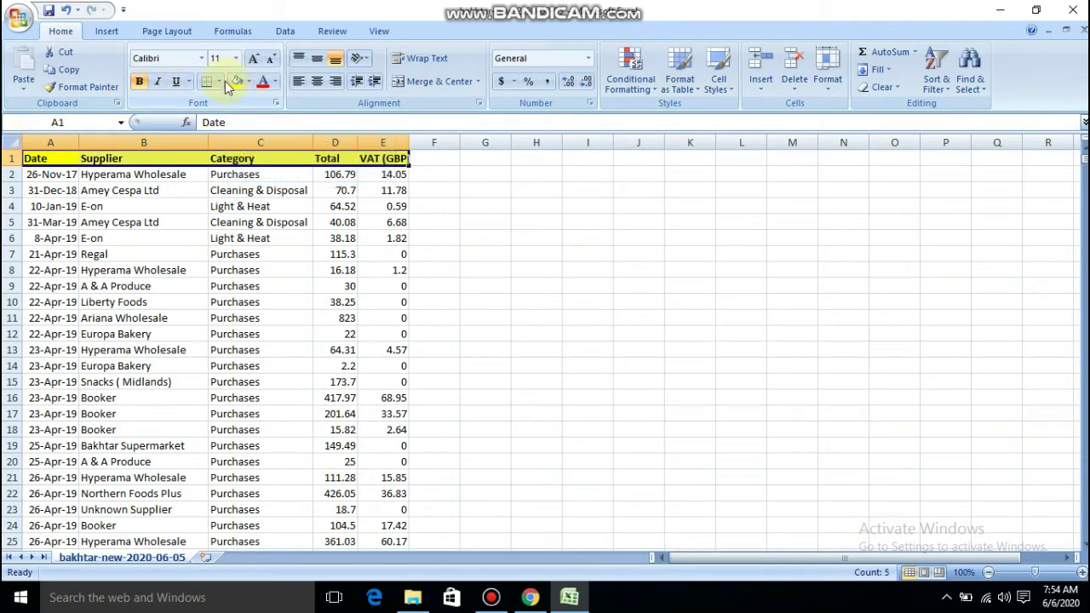
click(221, 81)
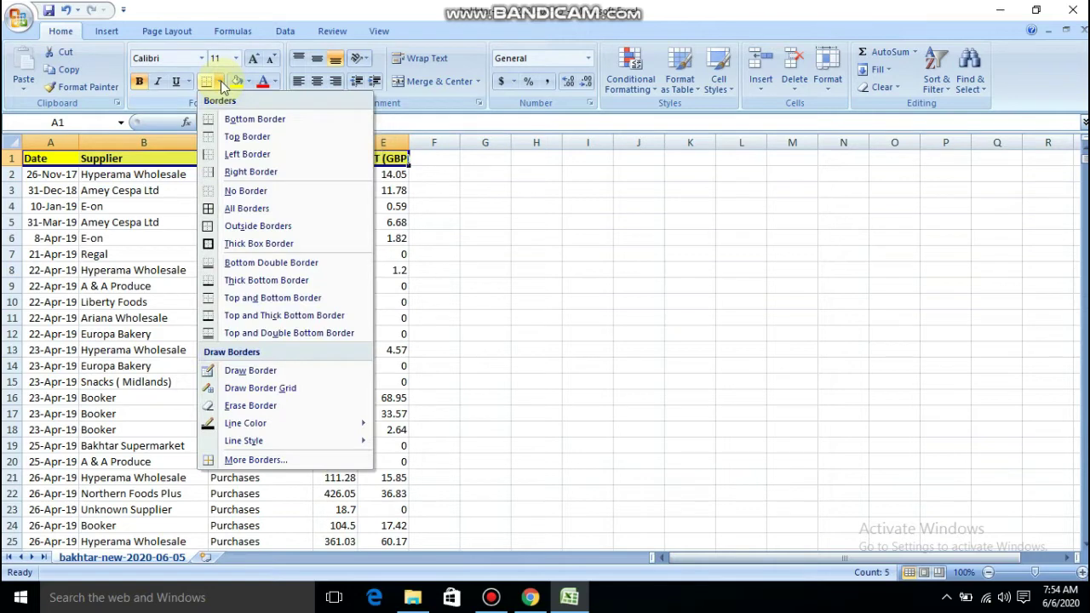
click(275, 295)
click(559, 286)
scroll(232, 294, down, 1)
scroll(233, 294, up, 1)
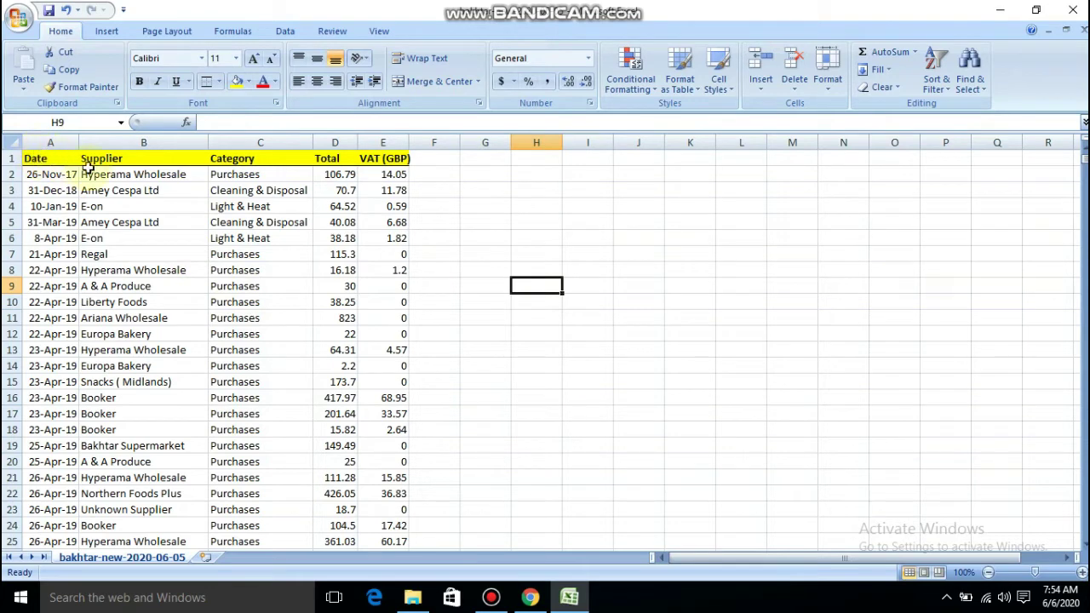
Step: Freeze the top row so the column headings stay visible while scrolling through the records
scroll(190, 290, down, 10)
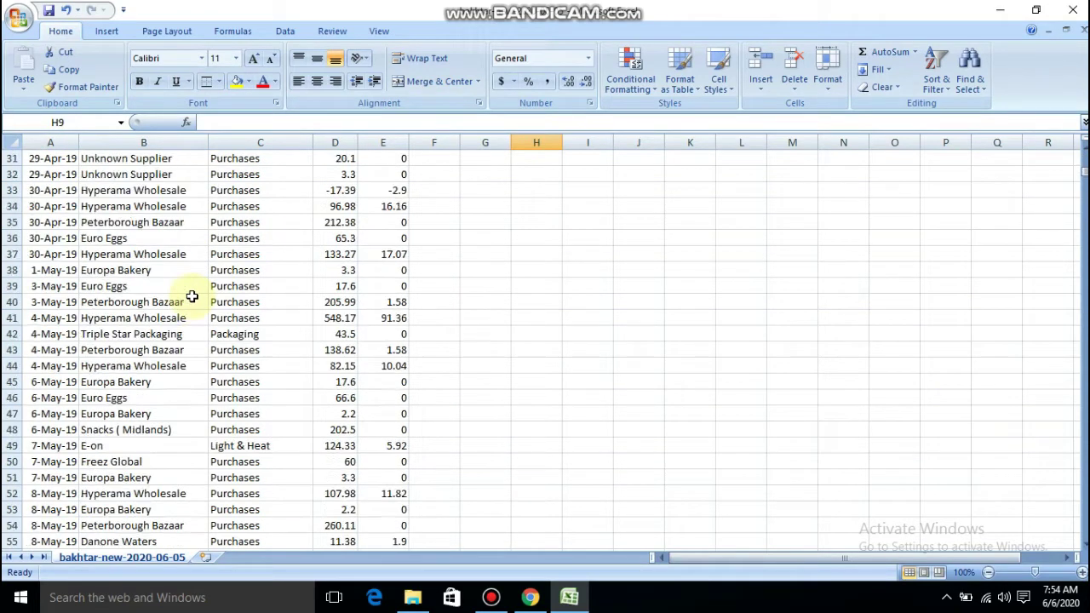
scroll(187, 287, up, 10)
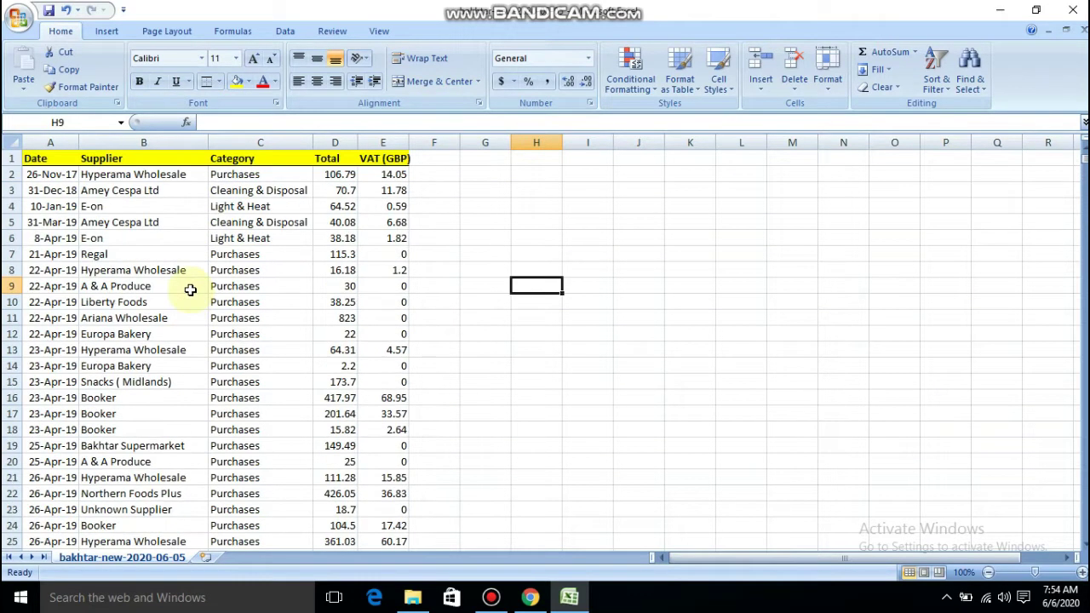
click(54, 158)
key(shift+Right)
key(shift+Right)
key(shift+Right)
key(shift+Right)
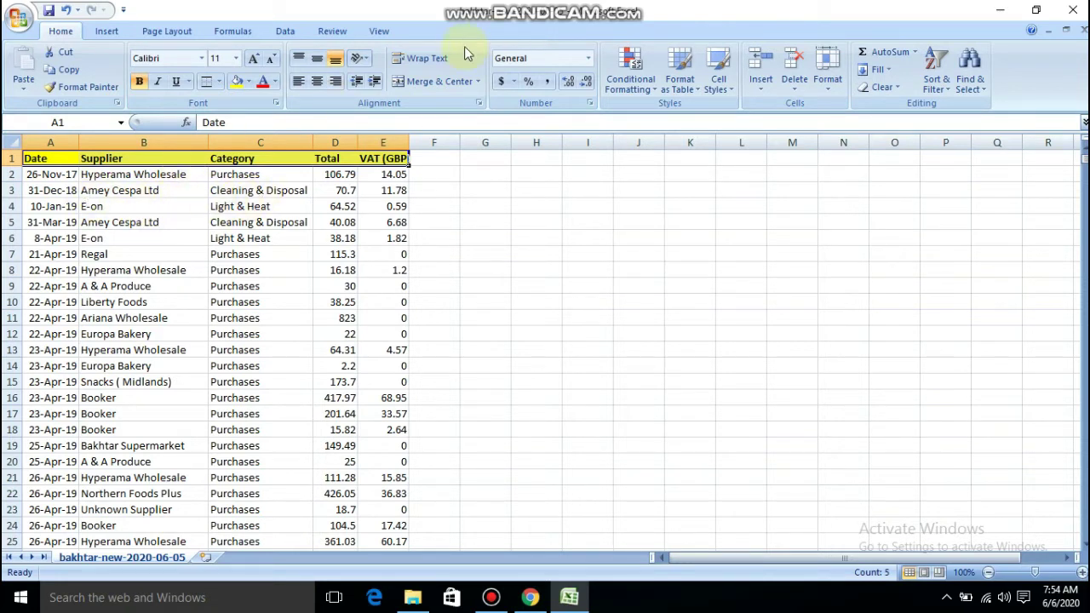
click(380, 31)
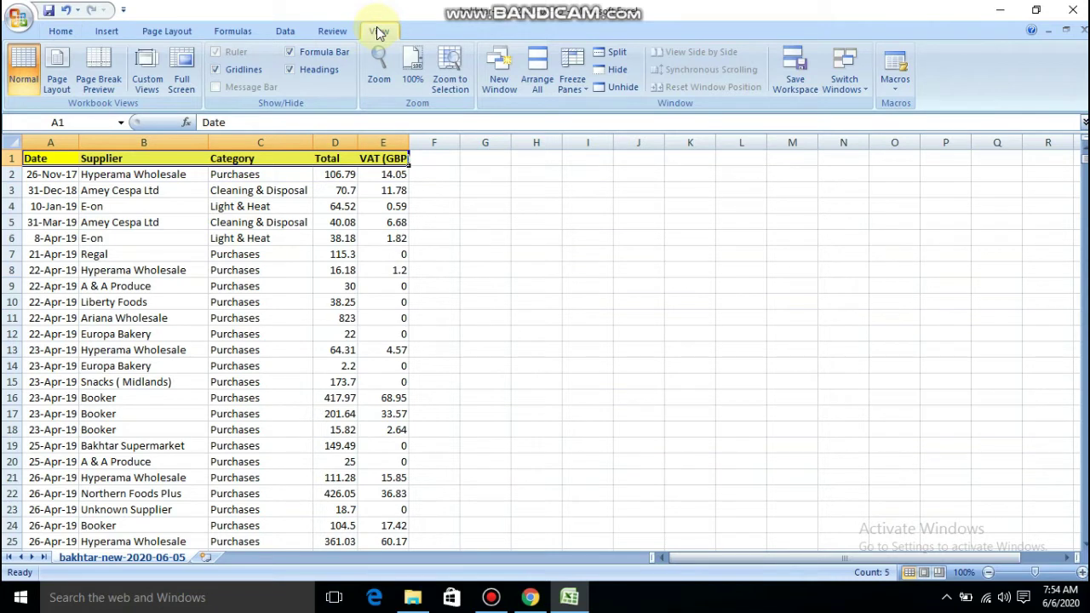
click(573, 67)
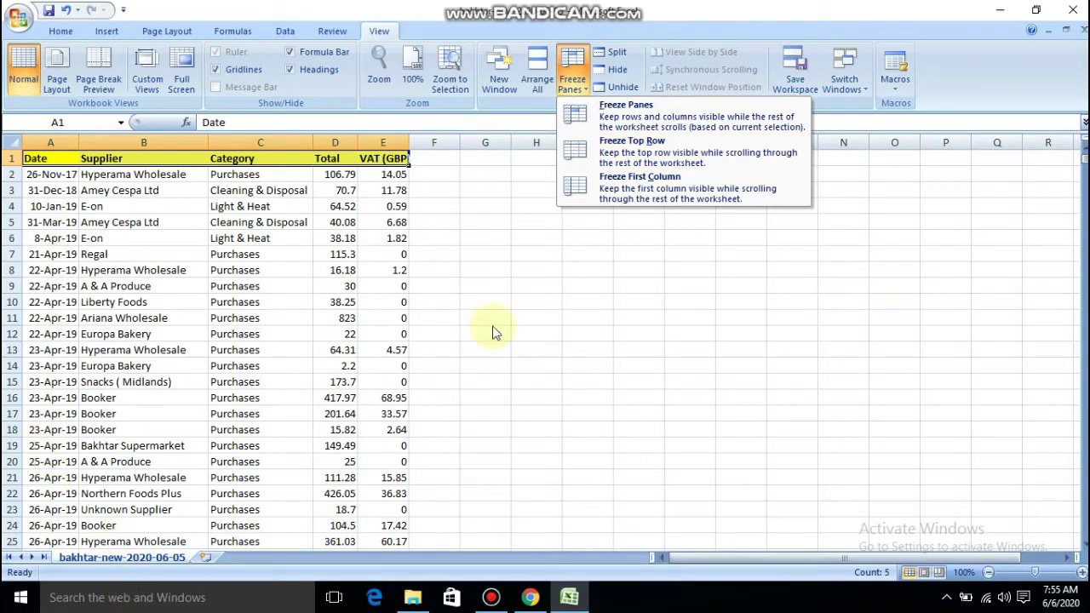
click(688, 154)
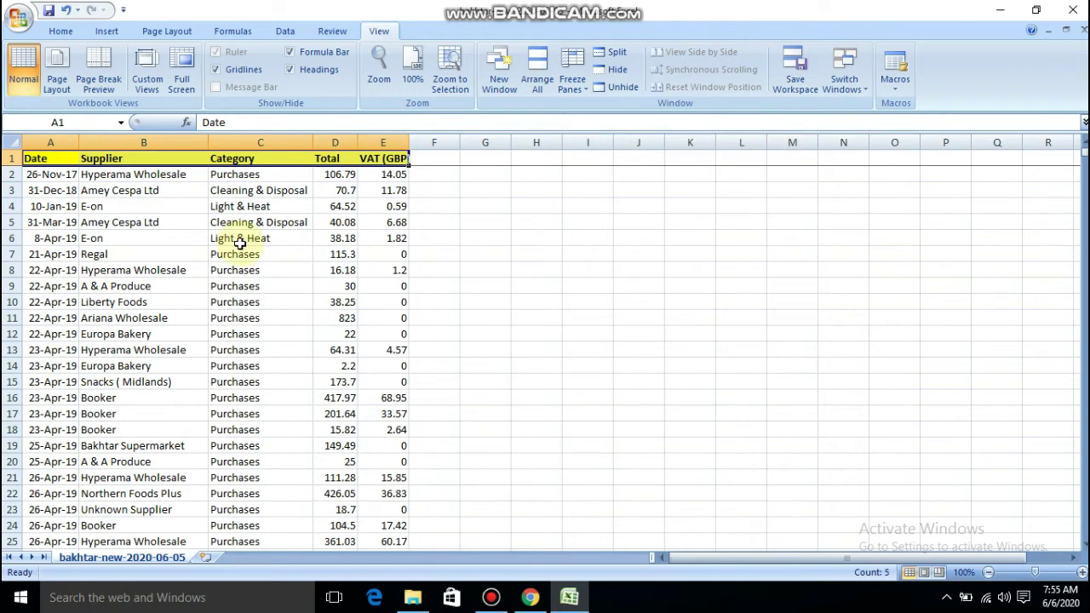
Step: Examine the records further down the sheet against the frozen header row, and return to the first rows
scroll(240, 244, down, 4)
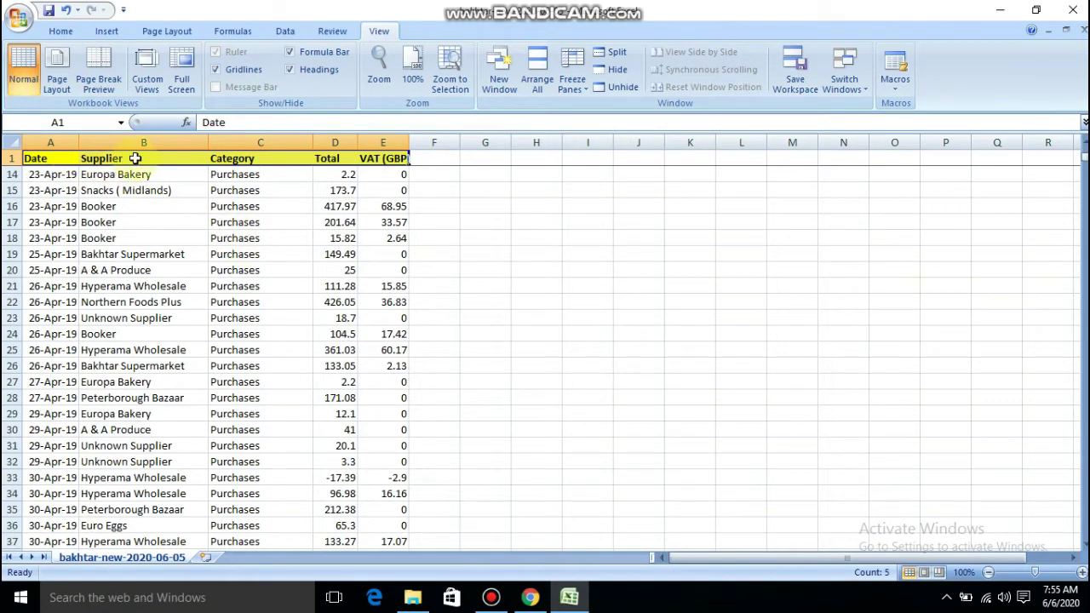
scroll(188, 223, down, 3)
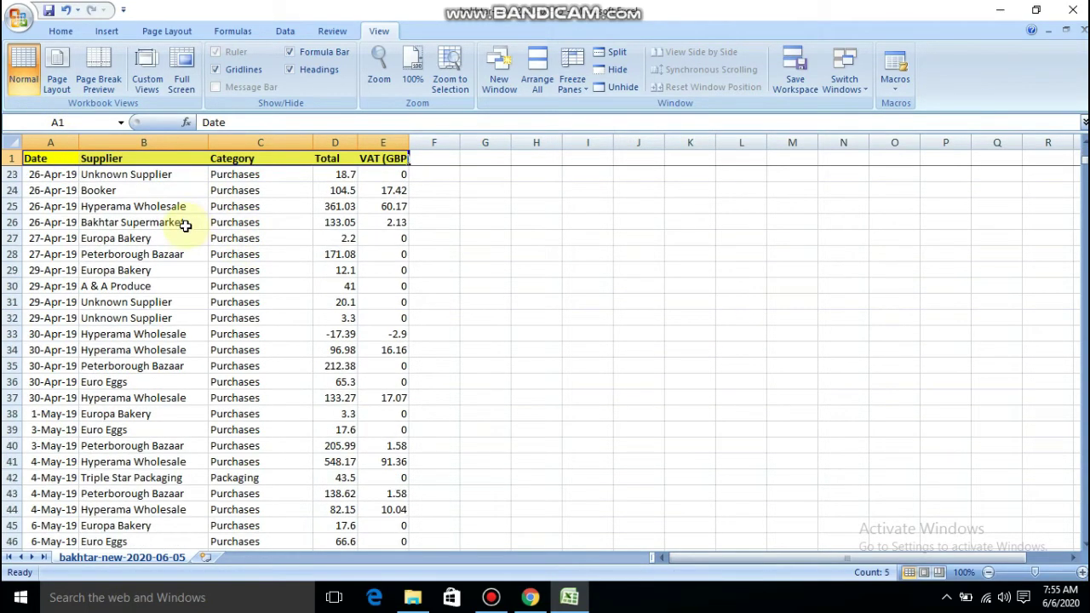
scroll(186, 226, down, 20)
scroll(185, 232, down, 6)
scroll(185, 230, down, 7)
scroll(182, 226, up, 20)
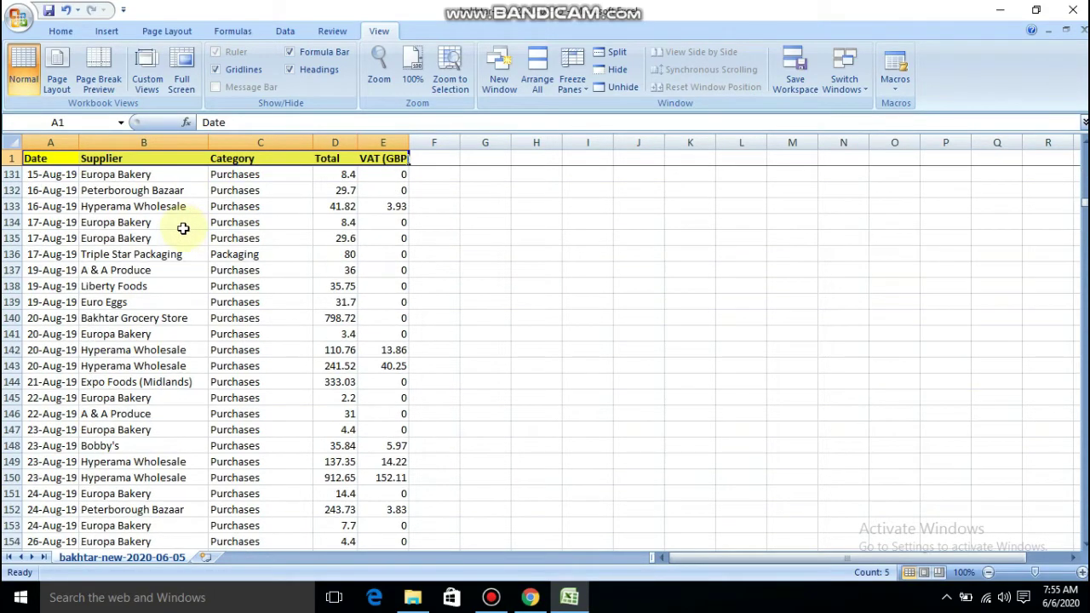
click(527, 206)
scroll(194, 227, up, 14)
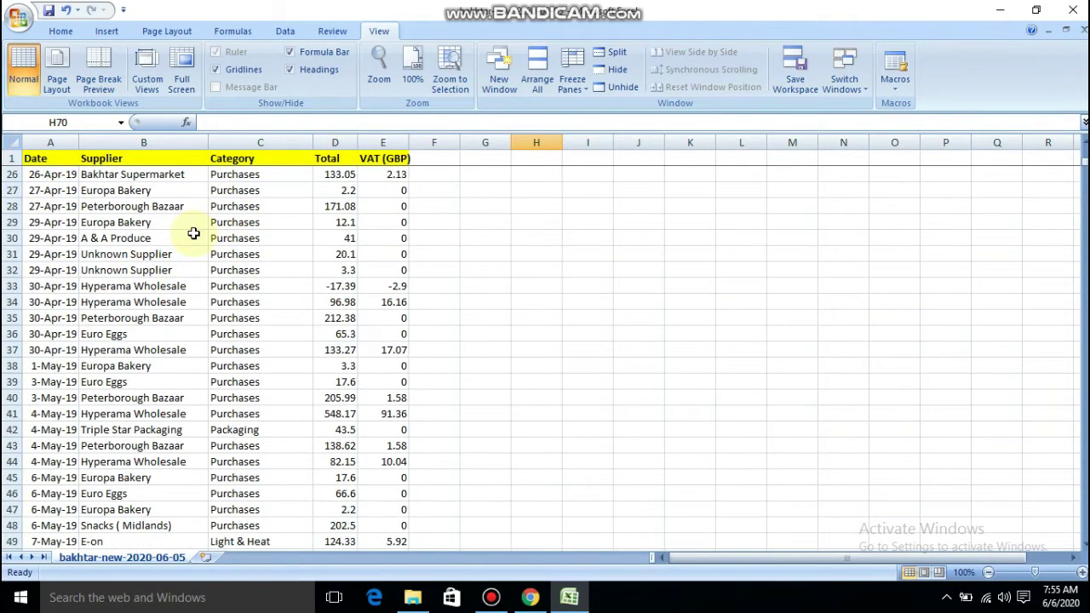
scroll(173, 268, up, 8)
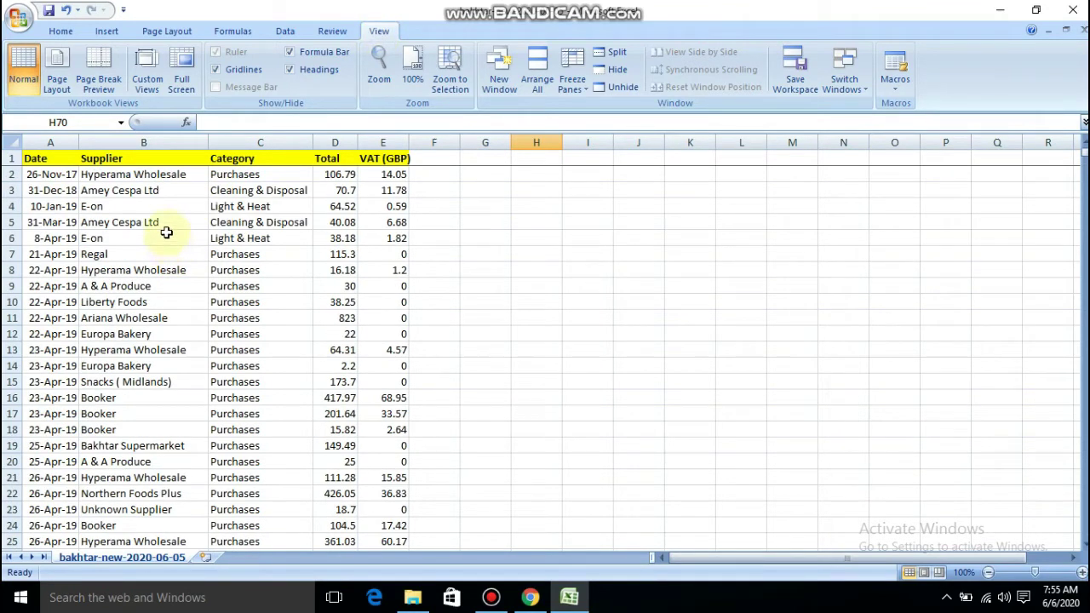
Step: Widen the Date and Supplier columns to give their entries more room
click(60, 30)
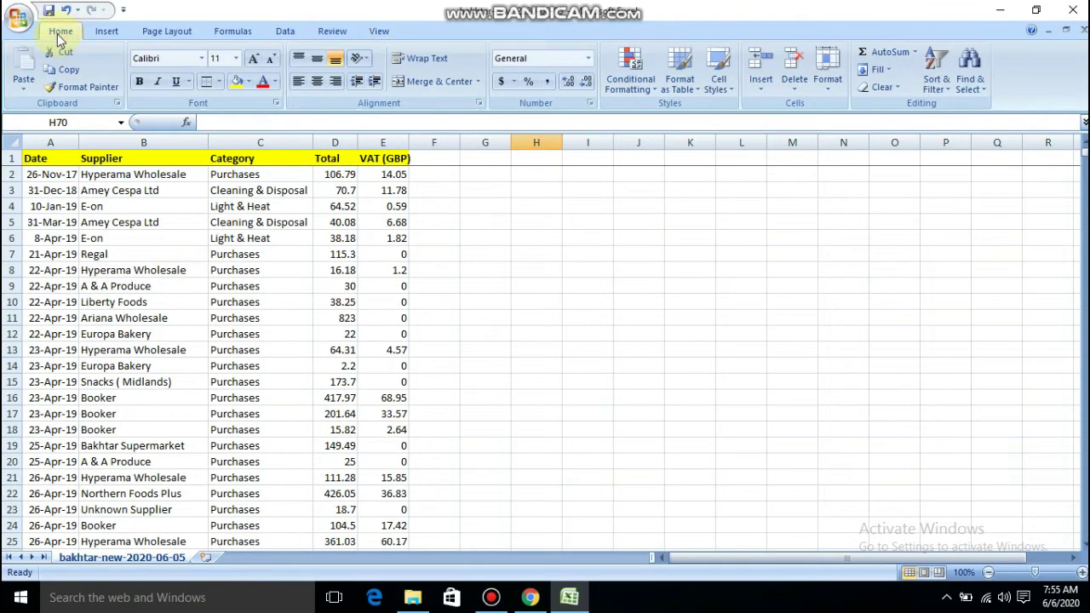
click(55, 176)
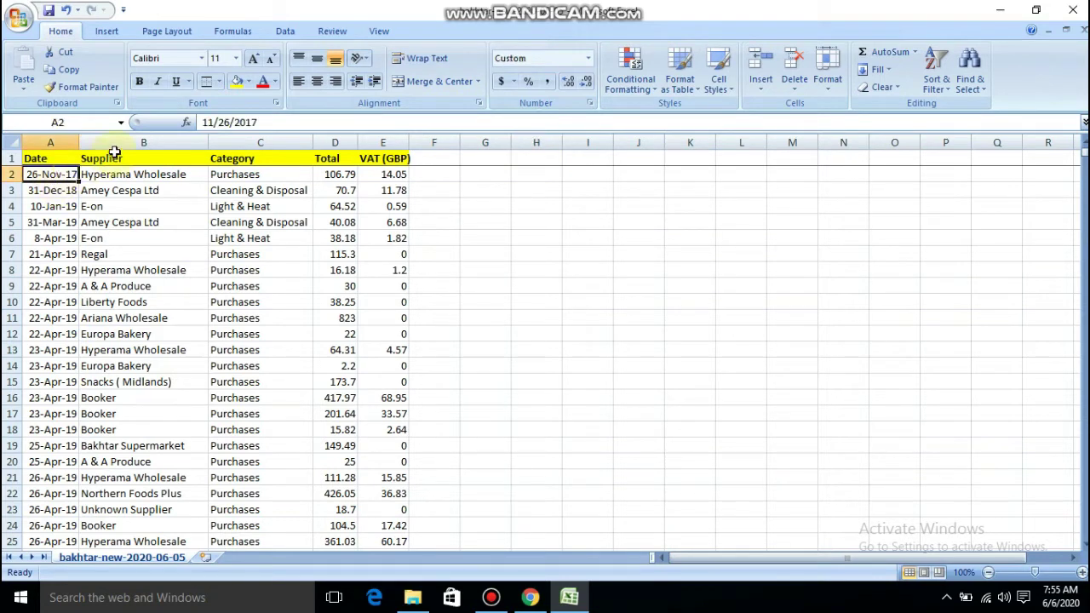
drag(79, 142, 102, 141)
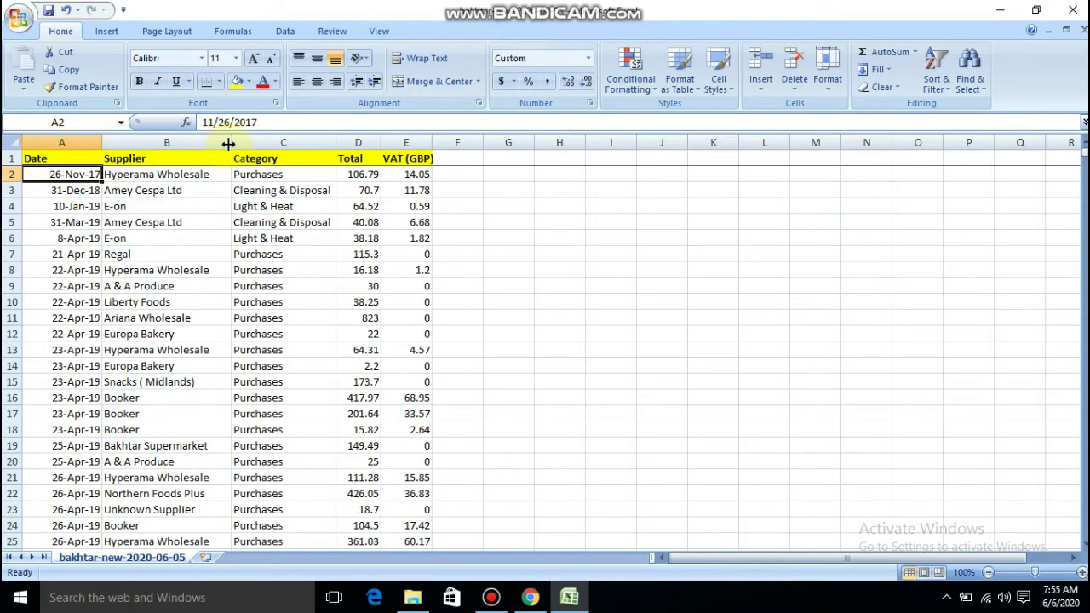
drag(232, 142, 266, 141)
Step: Center the contents of the Date and Supplier columns both horizontally and vertically
click(77, 142)
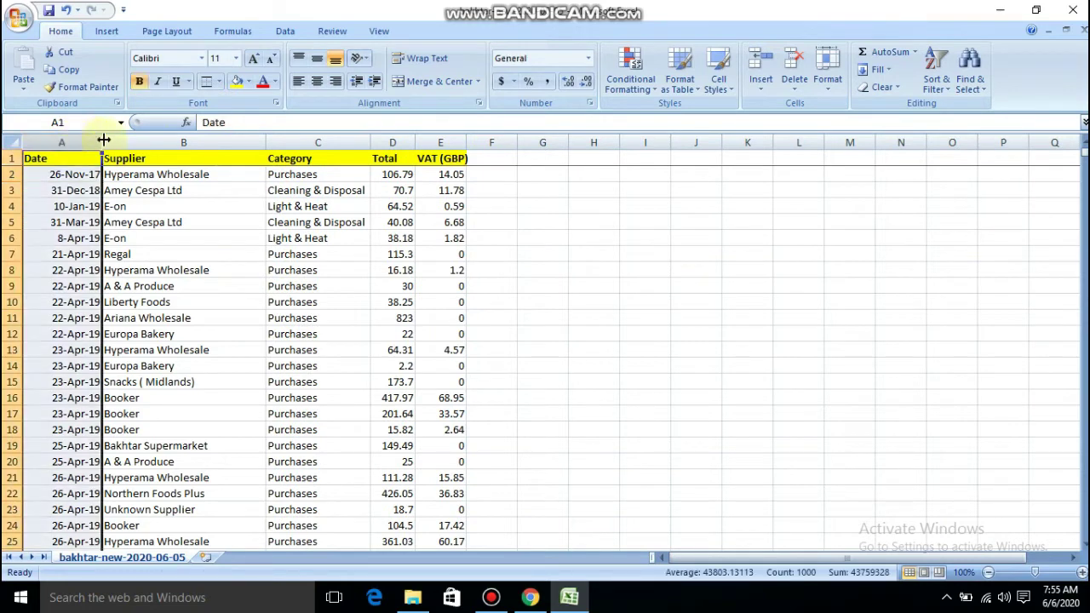
click(317, 80)
click(316, 61)
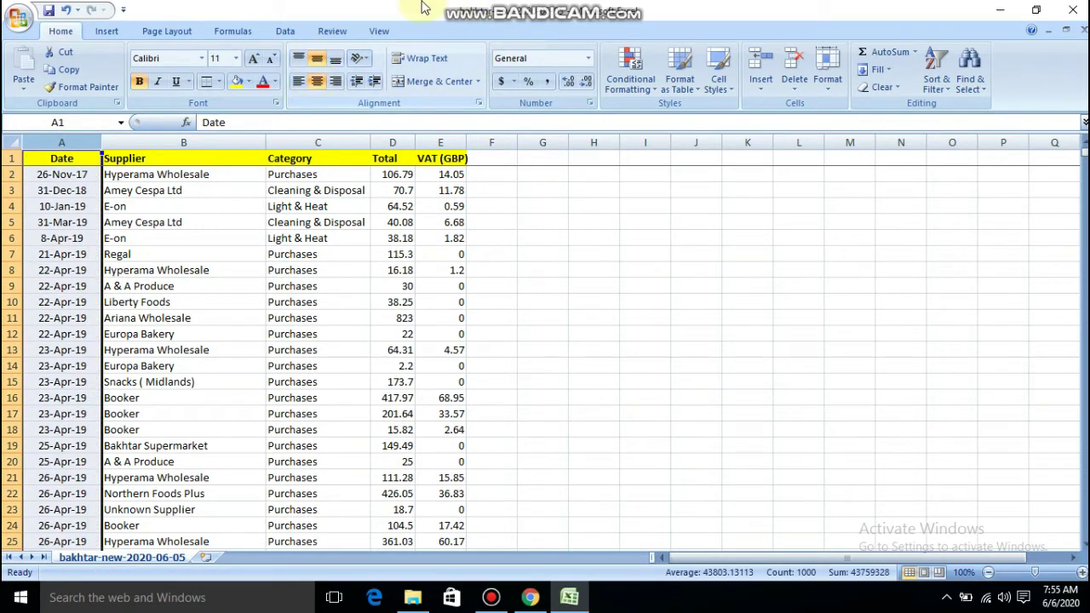
click(186, 141)
click(317, 80)
click(316, 58)
Step: Center the Category heading in C1 horizontally
click(320, 153)
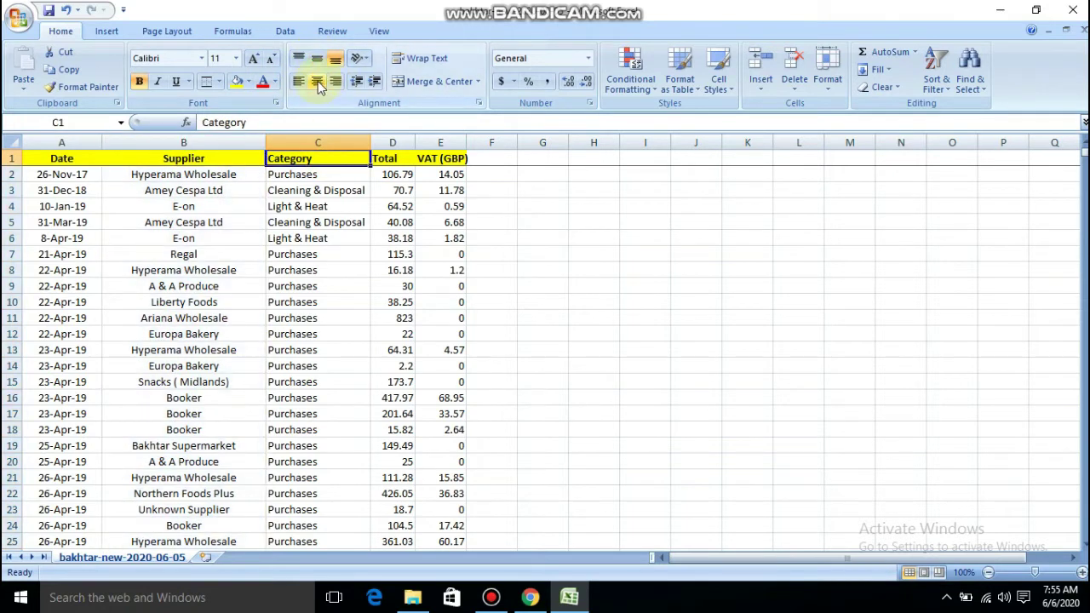
click(317, 80)
click(397, 159)
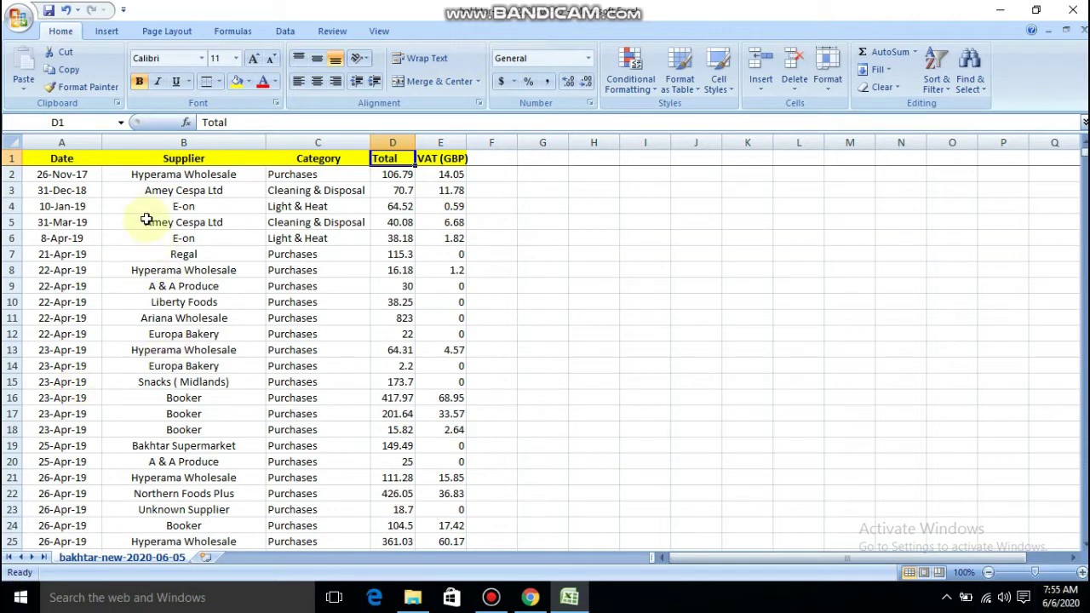
Step: Add filters to the header cells A1:E1, covering Date through VAT (GBP)
click(63, 160)
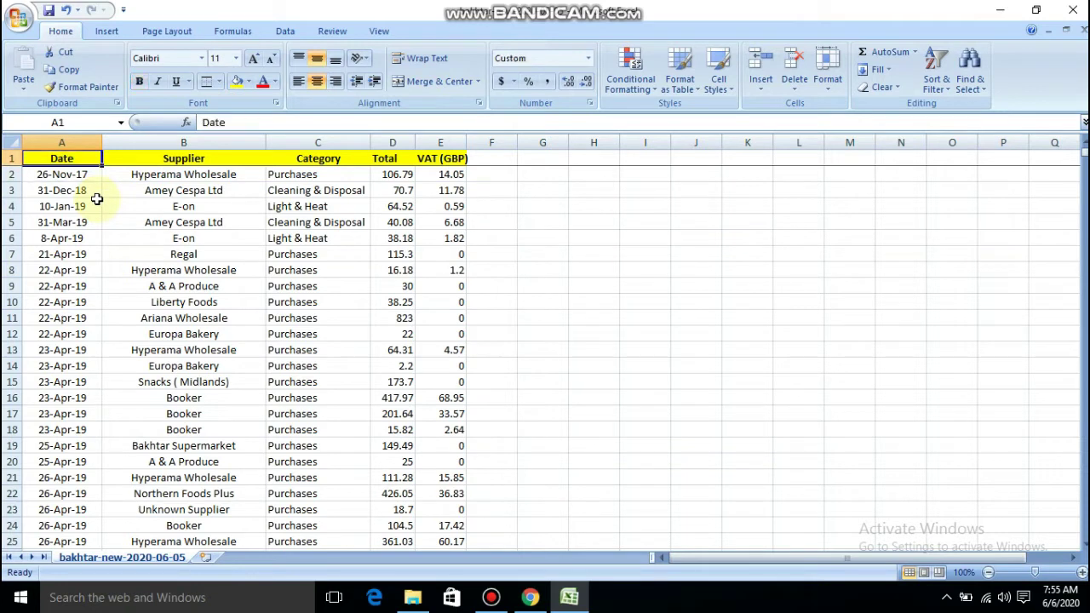
key(shift+Right)
key(shift+Right)
key(shift+Right)
key(shift+Right)
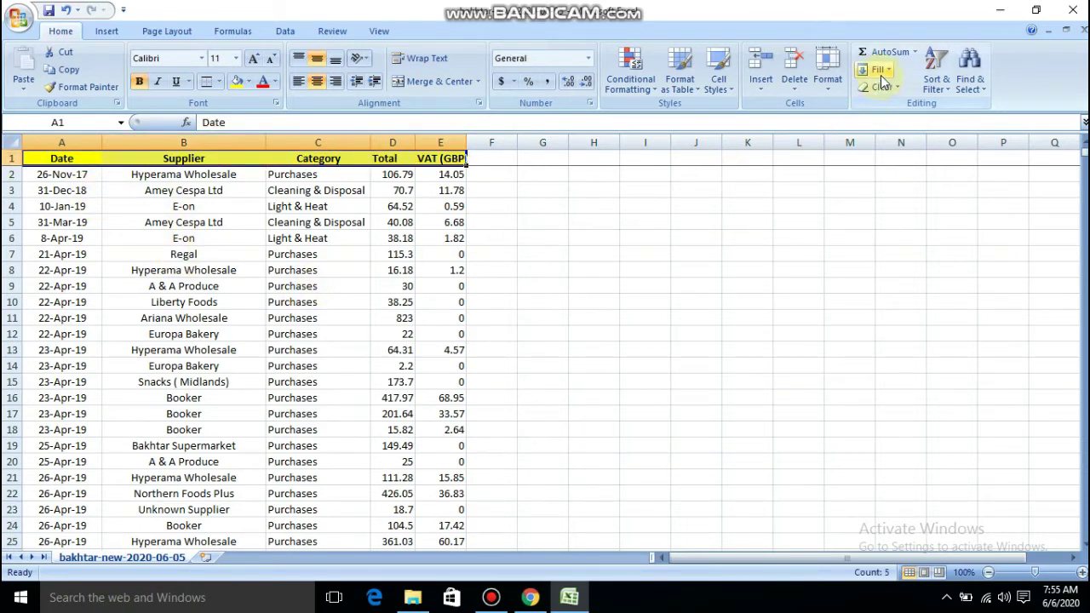
click(936, 88)
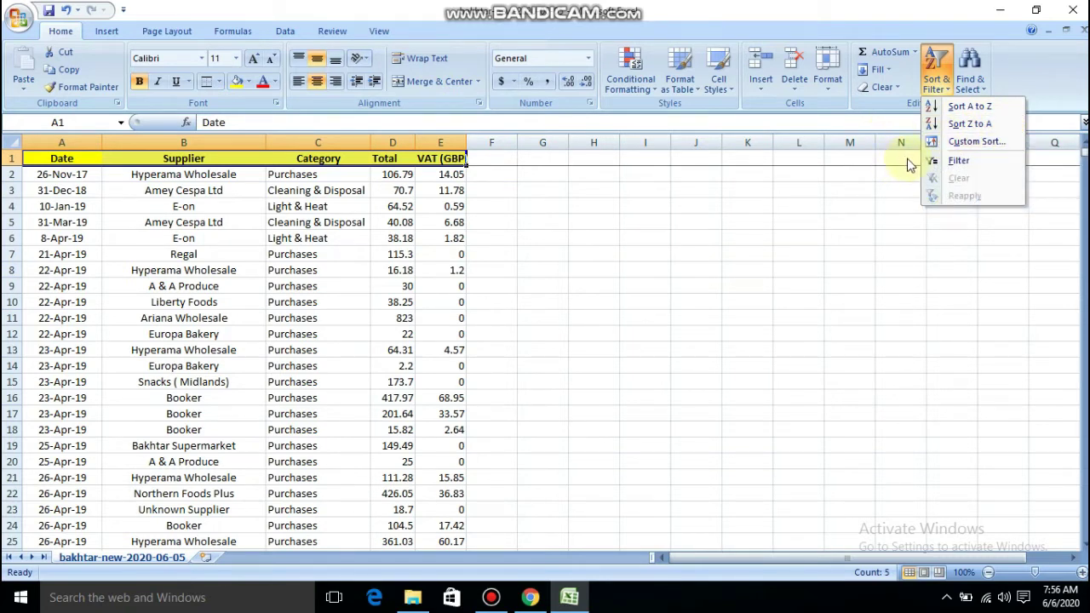
click(688, 268)
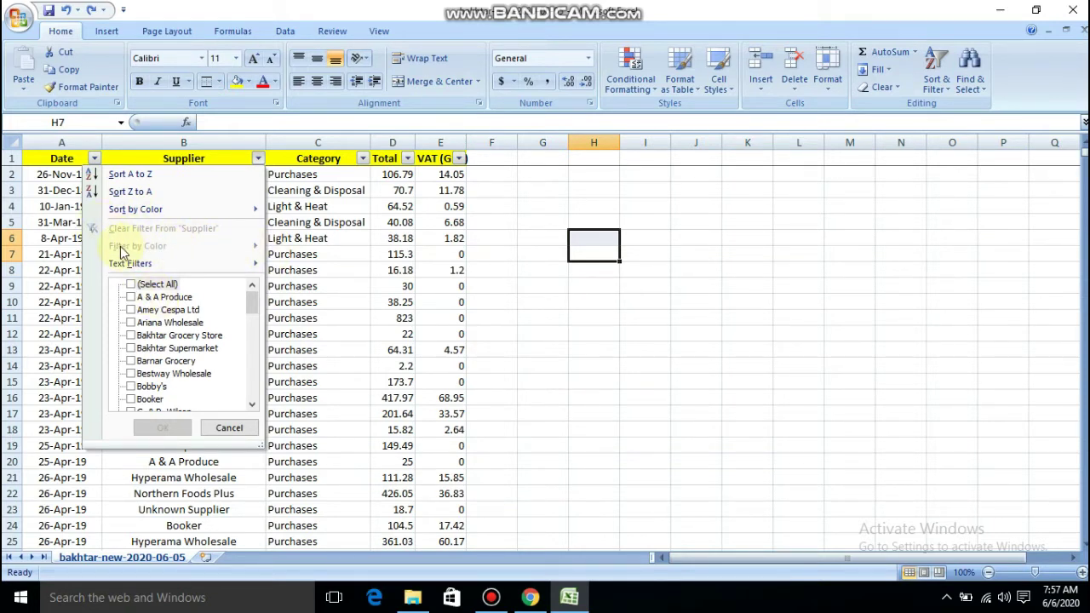
Step: Filter the Supplier column to only A & A Produce, dismiss the ByteFence alert and look through the filtered rows
click(132, 298)
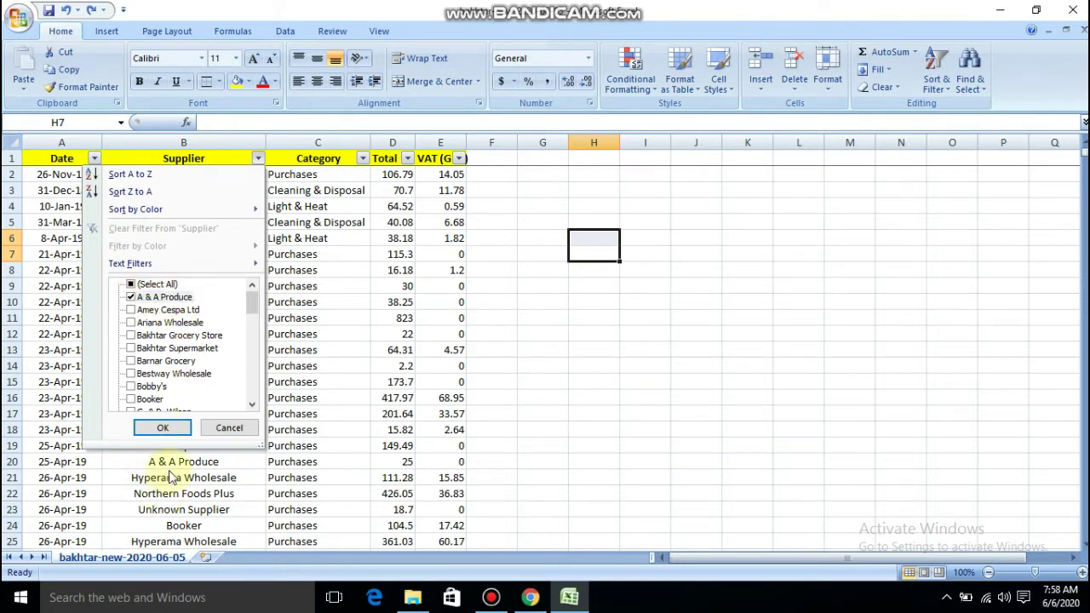
click(179, 430)
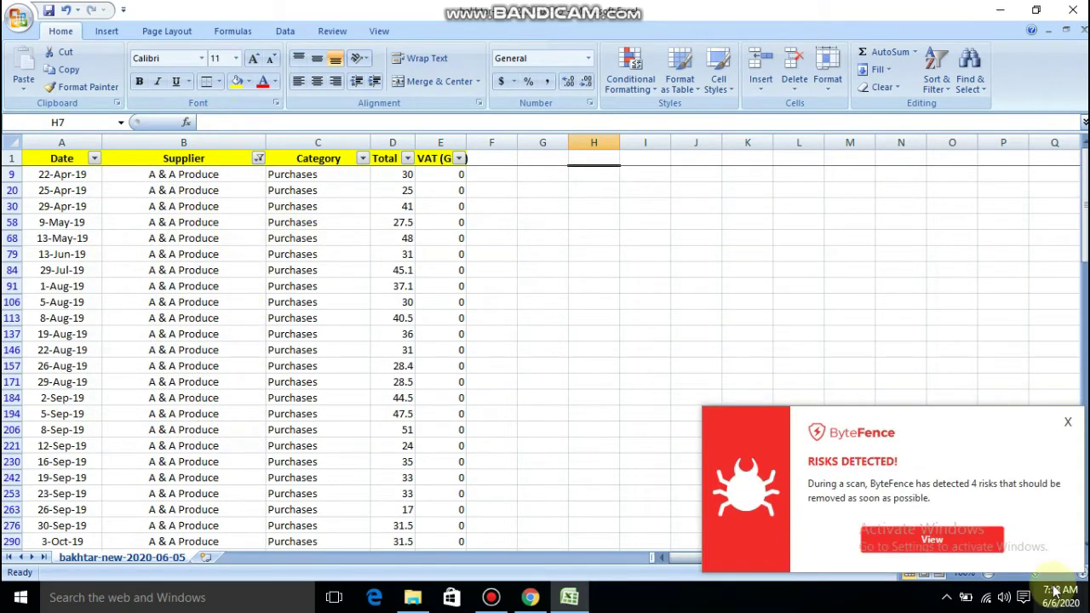
click(1071, 423)
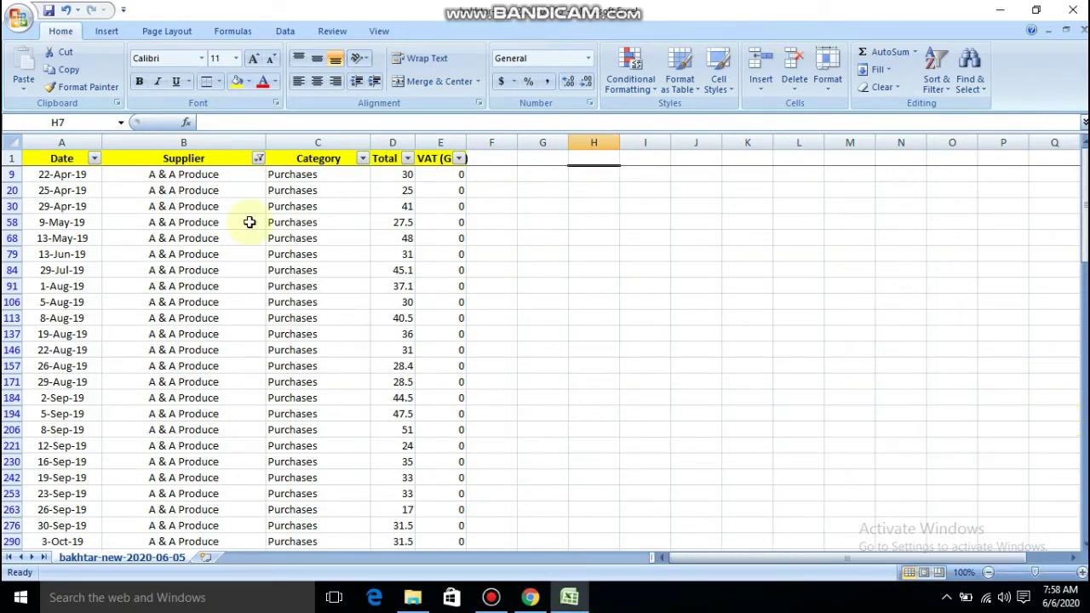
scroll(109, 332, down, 9)
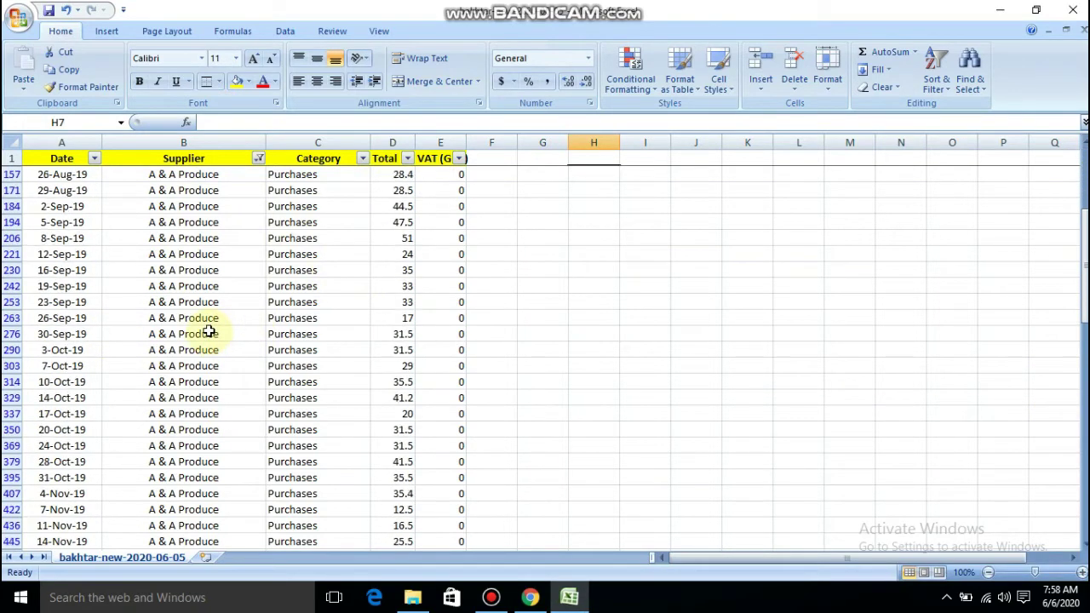
scroll(209, 328, up, 3)
scroll(212, 324, up, 7)
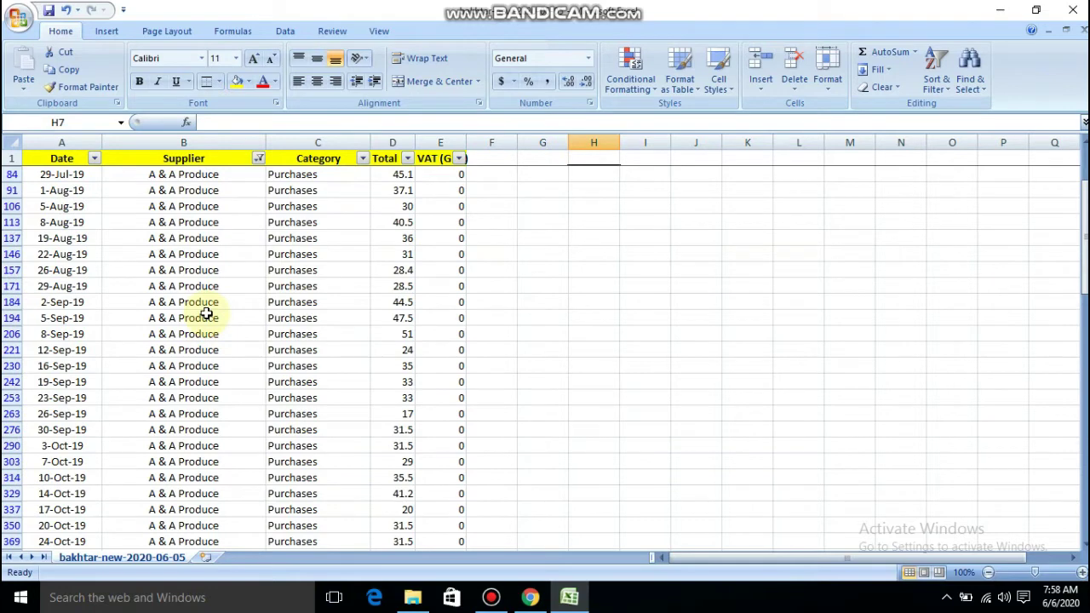
Step: Filter the Supplier column to only Bakhtar Grocery Store and look over the filtered rows
click(259, 159)
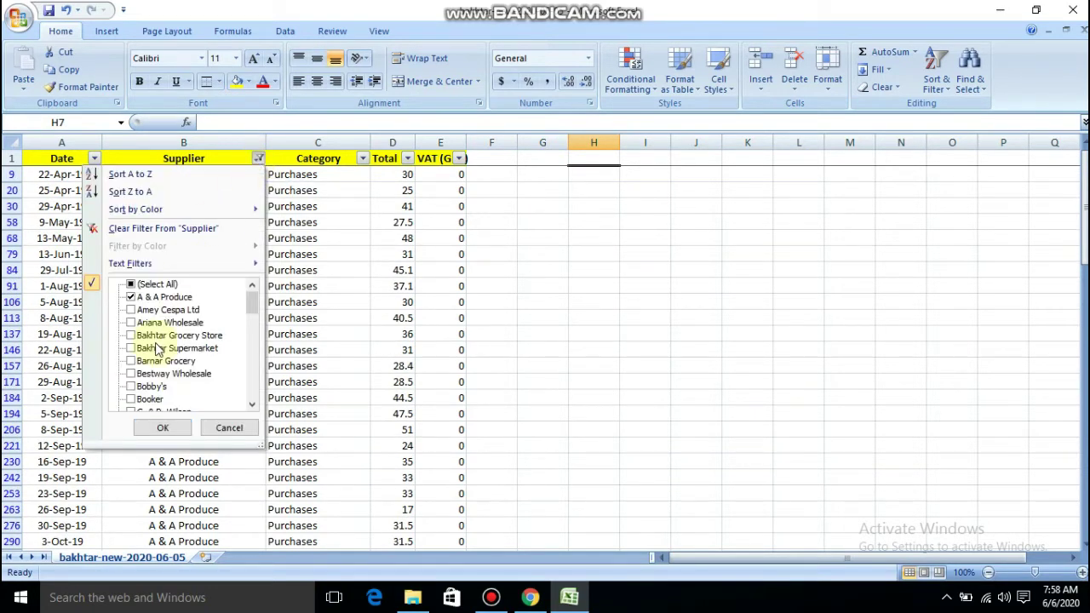
click(132, 297)
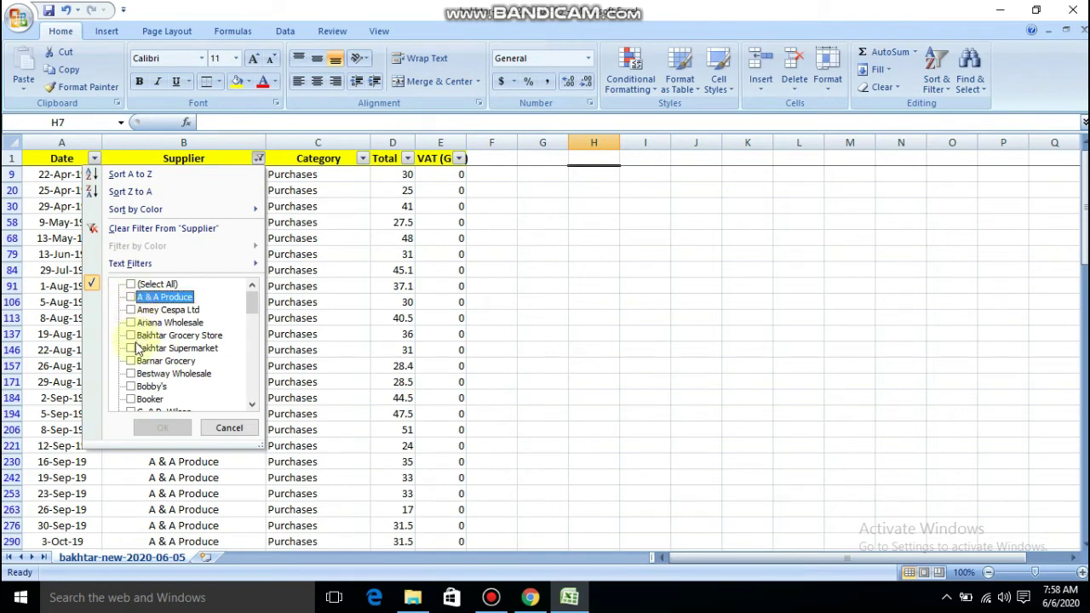
click(132, 337)
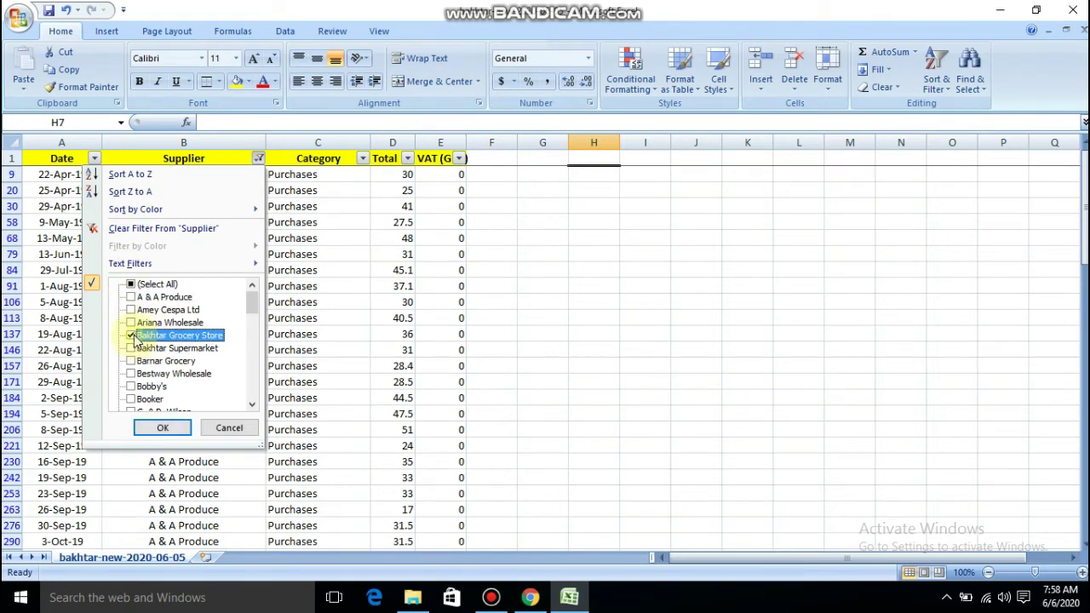
click(162, 428)
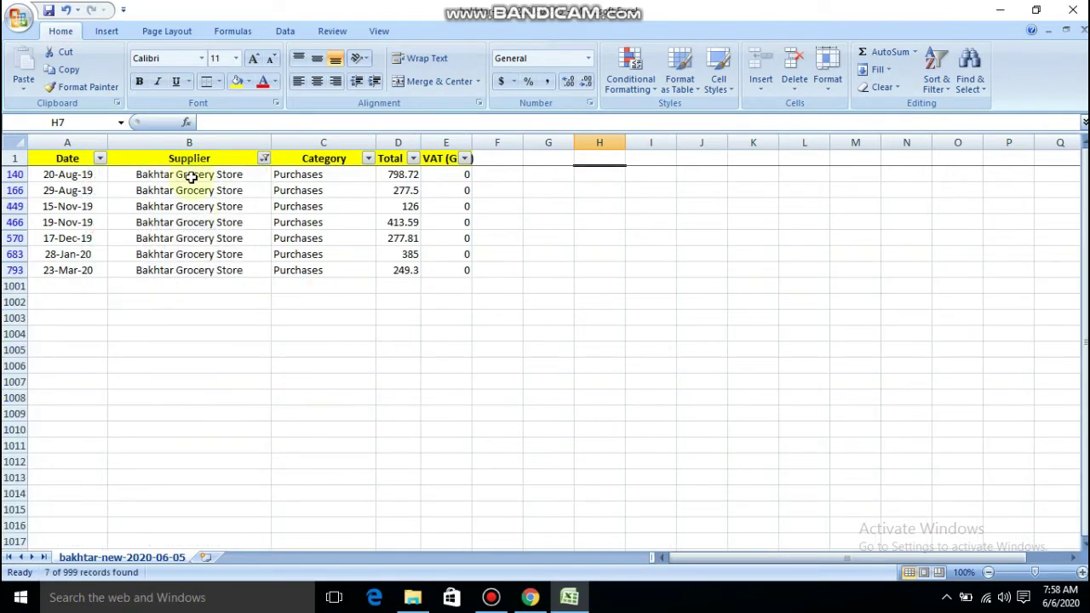
drag(205, 175, 206, 256)
click(245, 348)
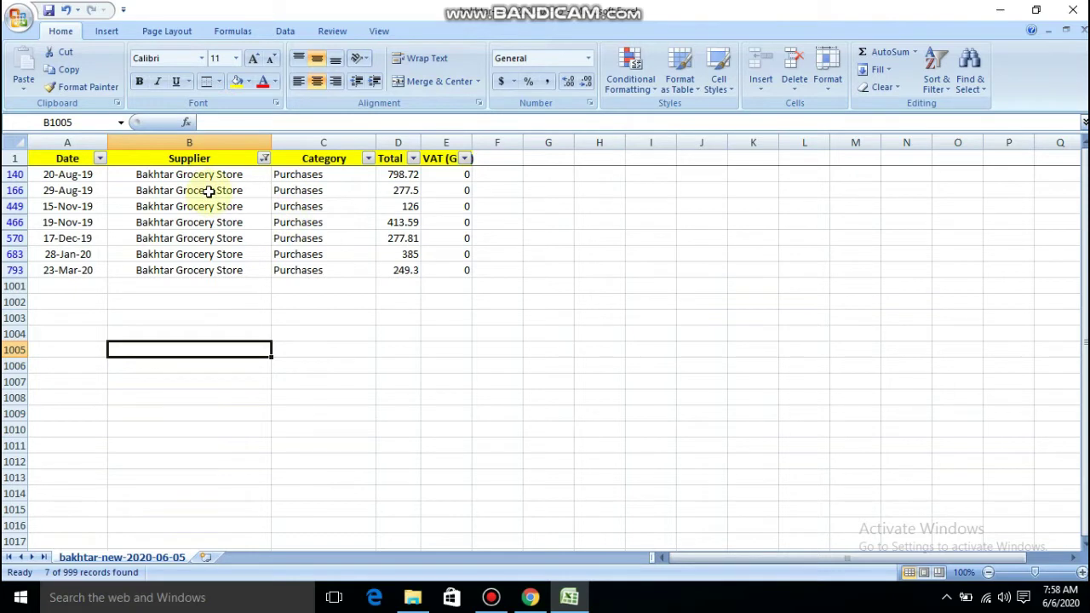
Step: Show all suppliers again and widen the Total and VAT (GBP) columns so their headings fit
click(264, 160)
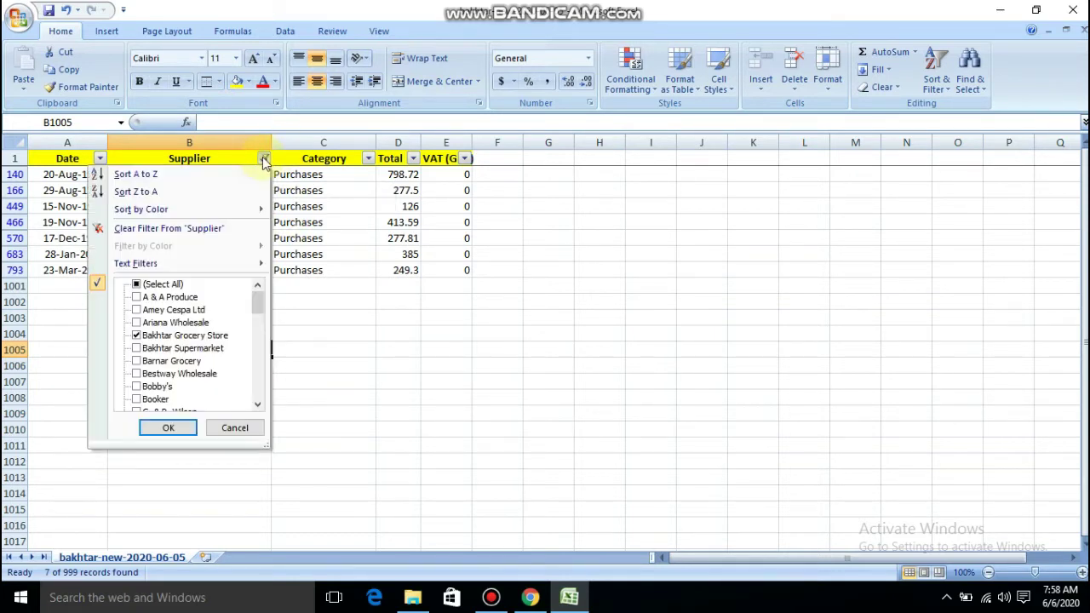
click(151, 286)
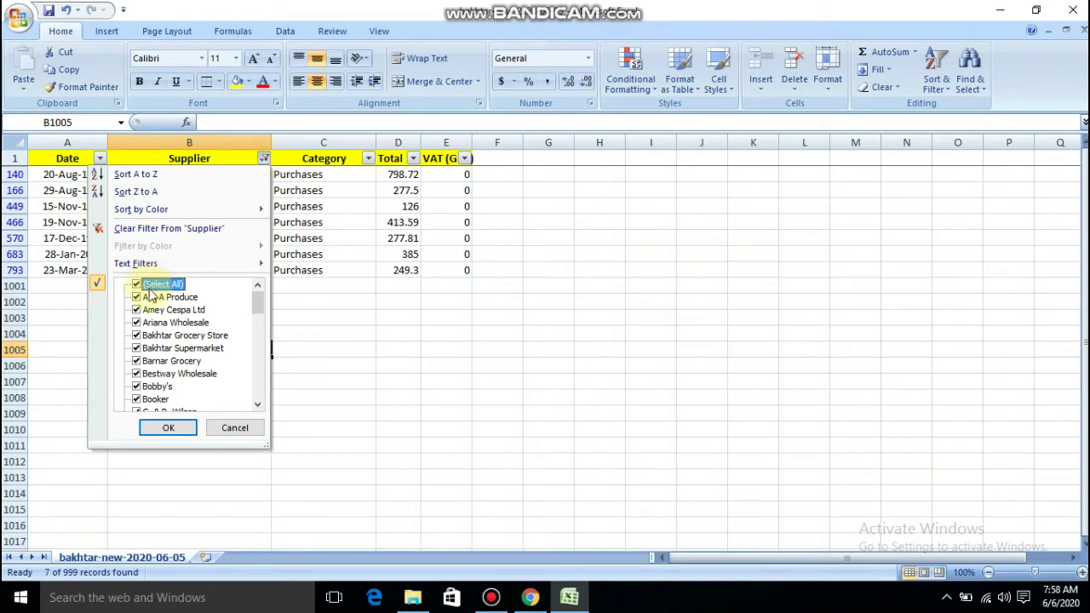
click(204, 232)
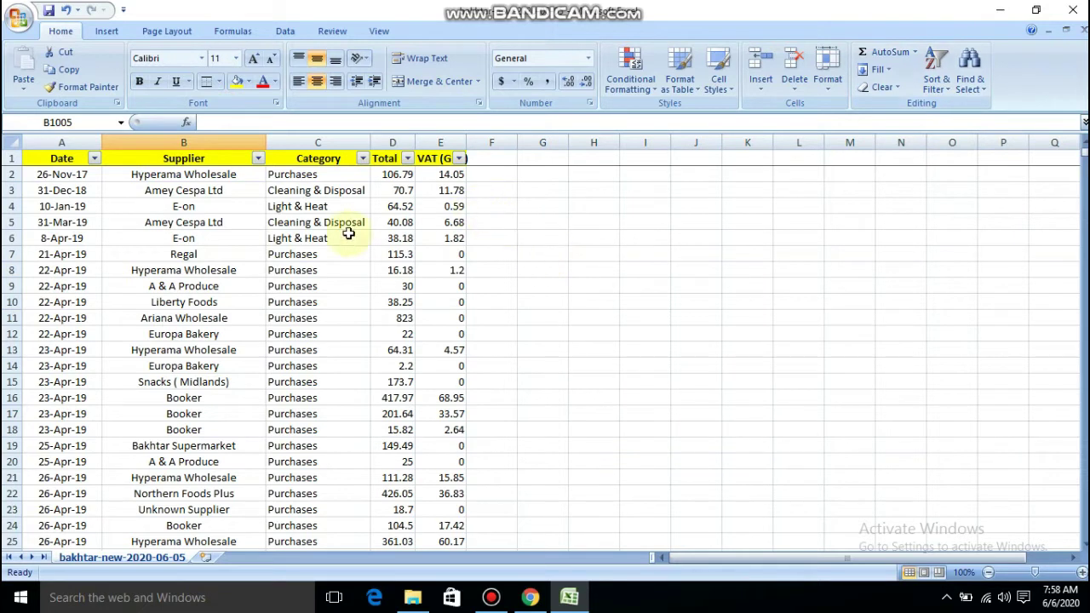
drag(417, 144, 502, 144)
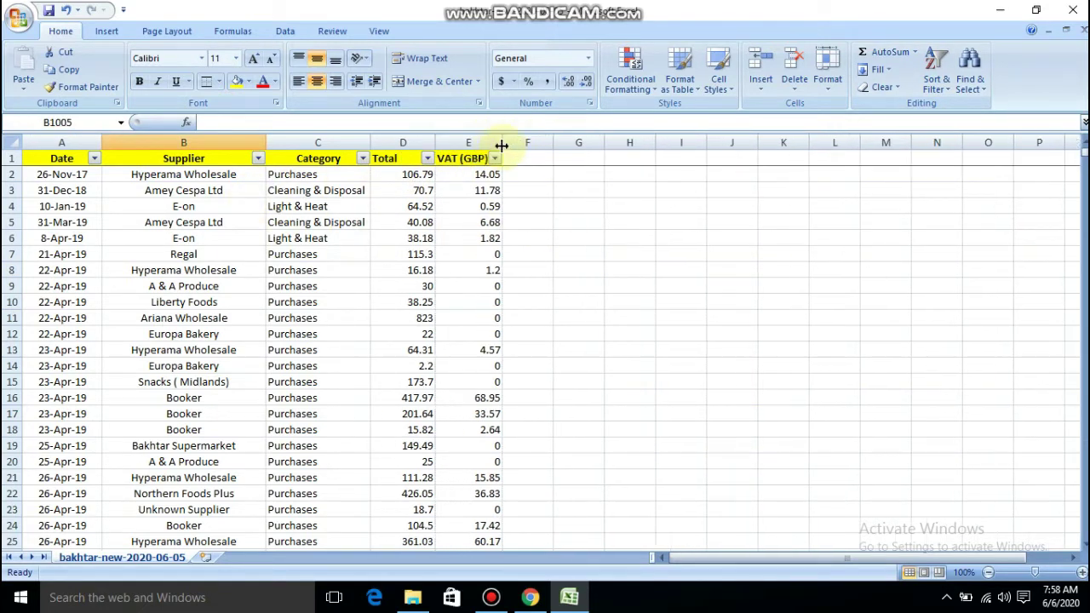
Step: Select all Total and VAT (GBP) amounts from D2 down to the last record in row 1000
click(426, 177)
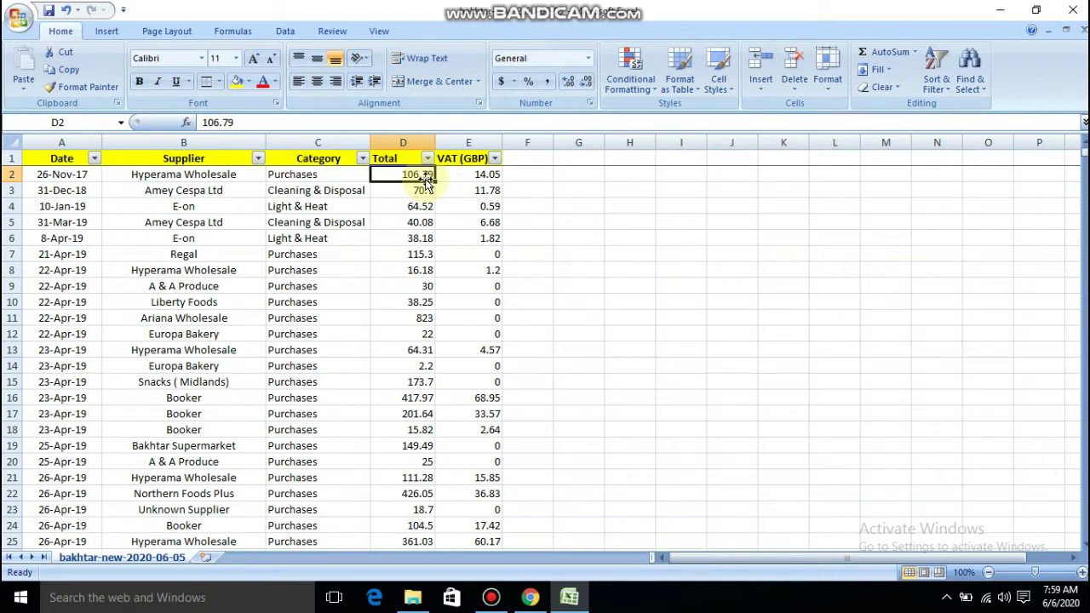
key(shift+Right)
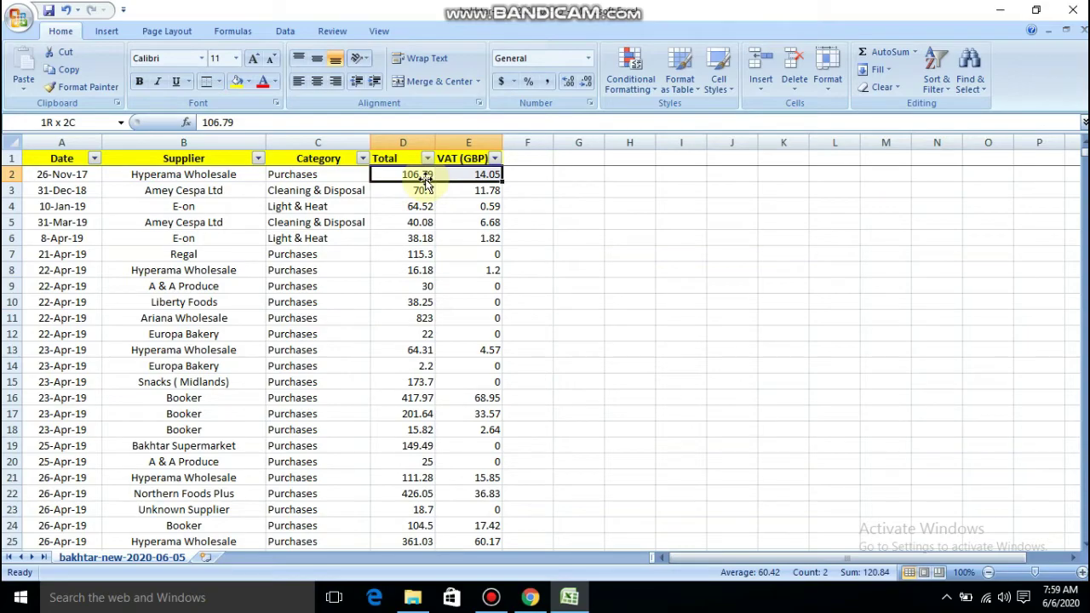
key(shift+Page_Down)
key(shift+Page_Down)
key(shift+Page_Down)
key(shift+Page_Down)
key(shift+Page_Down)
key(shift+Page_Down)
key(shift+Page_Down)
key(shift+Page_Down)
key(shift+Page_Down)
key(shift+Page_Down)
key(shift+Page_Down)
key(shift+Page_Down)
key(shift+Page_Down)
key(shift+Page_Down)
key(shift+Page_Down)
key(shift+Page_Down)
key(shift+Page_Down)
key(shift+Page_Down)
key(shift+Page_Down)
key(shift+Page_Down)
key(shift+Page_Down)
key(shift+Page_Down)
key(shift+Page_Down)
key(shift+Page_Down)
key(shift+Page_Down)
key(shift+Page_Down)
key(shift+Page_Down)
key(shift+Page_Down)
key(shift+Page_Down)
key(shift+Page_Down)
key(shift+Page_Down)
key(shift+Page_Down)
key(shift+Page_Down)
key(shift+Page_Down)
key(shift+Page_Down)
key(shift+Page_Down)
key(shift+Page_Down)
key(shift+Page_Down)
key(shift+Page_Down)
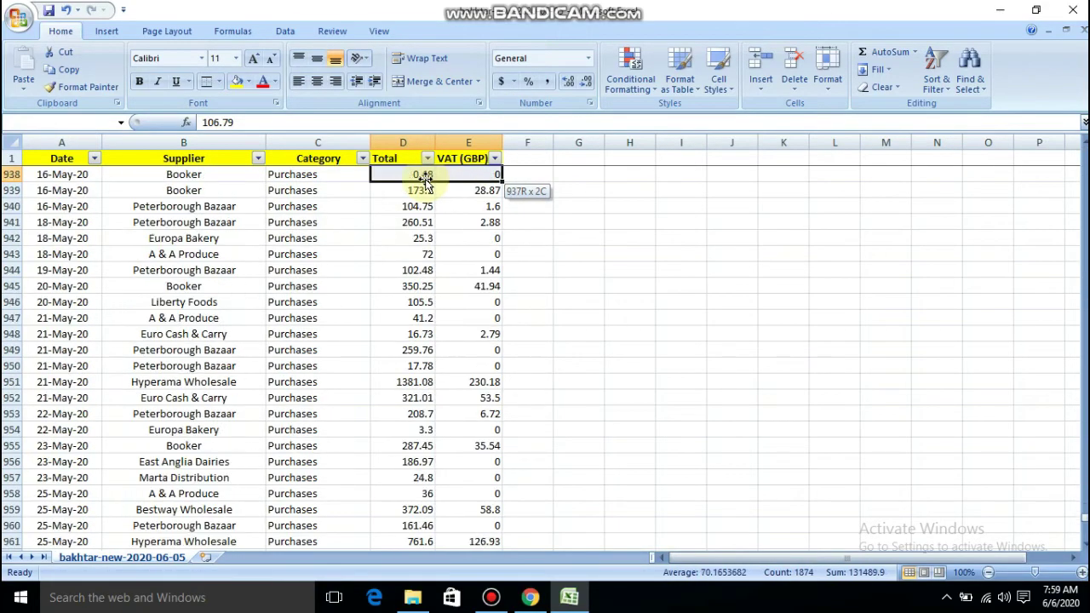
key(shift+Page_Down)
key(shift+Page_Down)
key(shift+Down)
key(shift+Down)
key(shift+Down)
key(shift+Down)
key(shift+Down)
key(shift+Down)
key(shift+Down)
key(shift+Down)
key(shift+Down)
key(shift+Down)
key(shift+Down)
key(shift+Down)
key(shift+Down)
key(shift+Down)
key(shift+Down)
key(shift+Down)
key(shift+Up)
key(shift+Up)
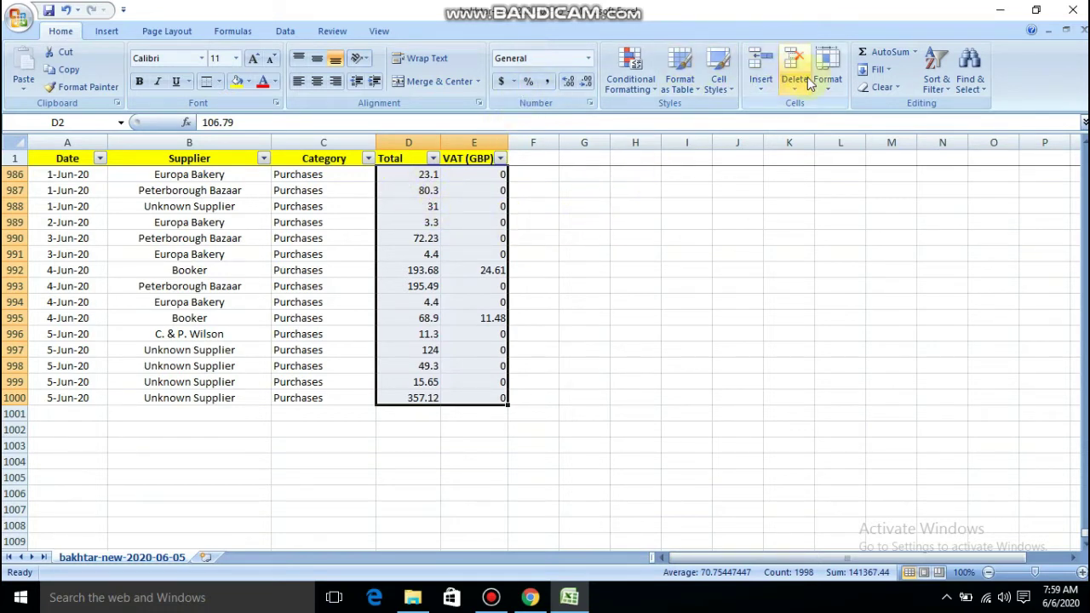
Step: Try the £ English (United Kingdom) accounting format on the selected amounts and undo it
click(513, 82)
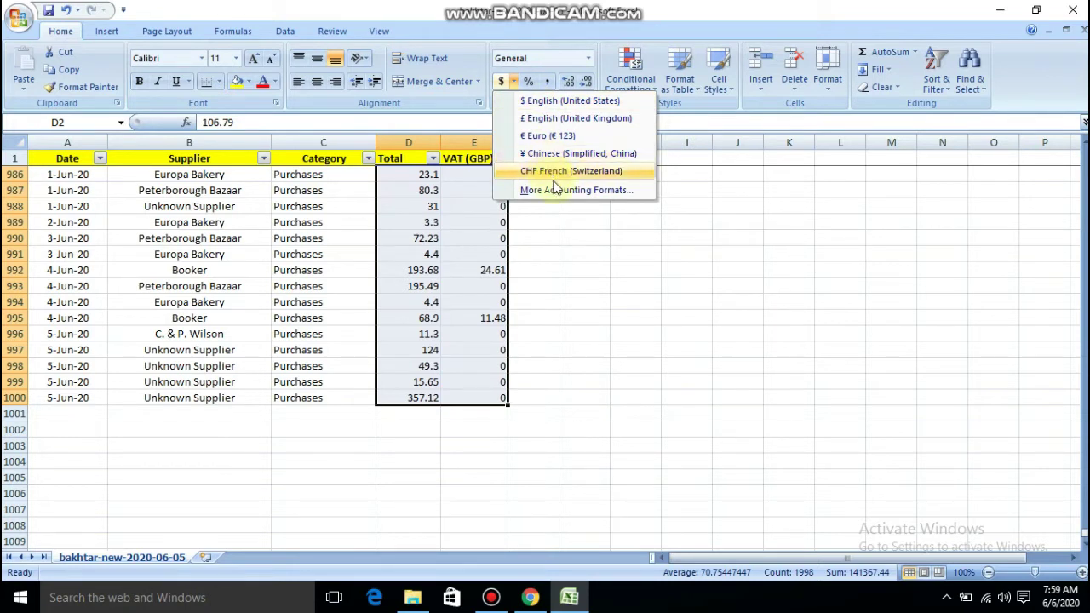
click(537, 124)
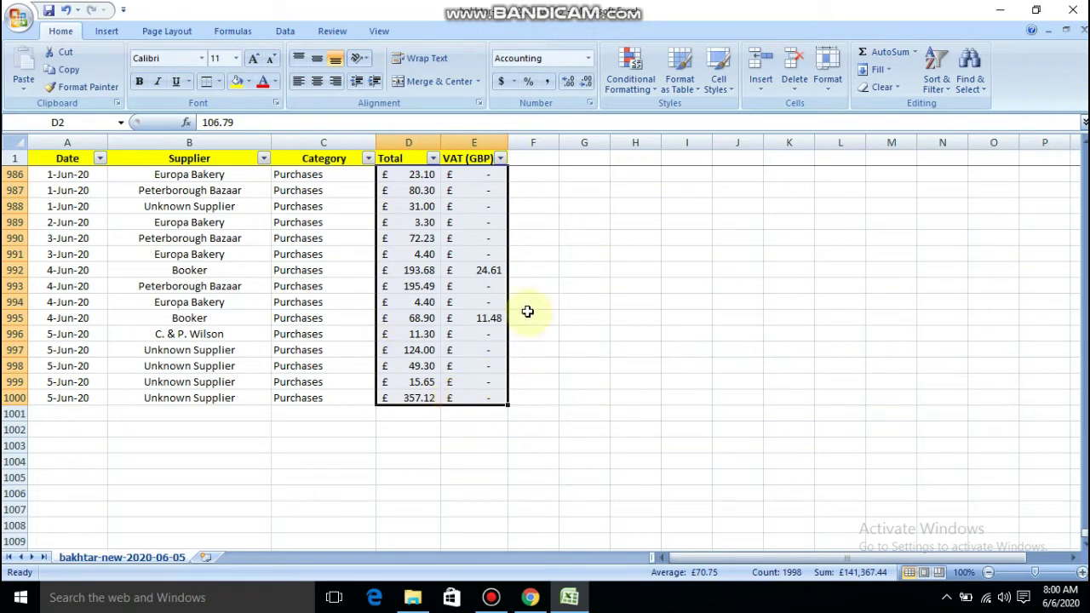
key(ctrl+z)
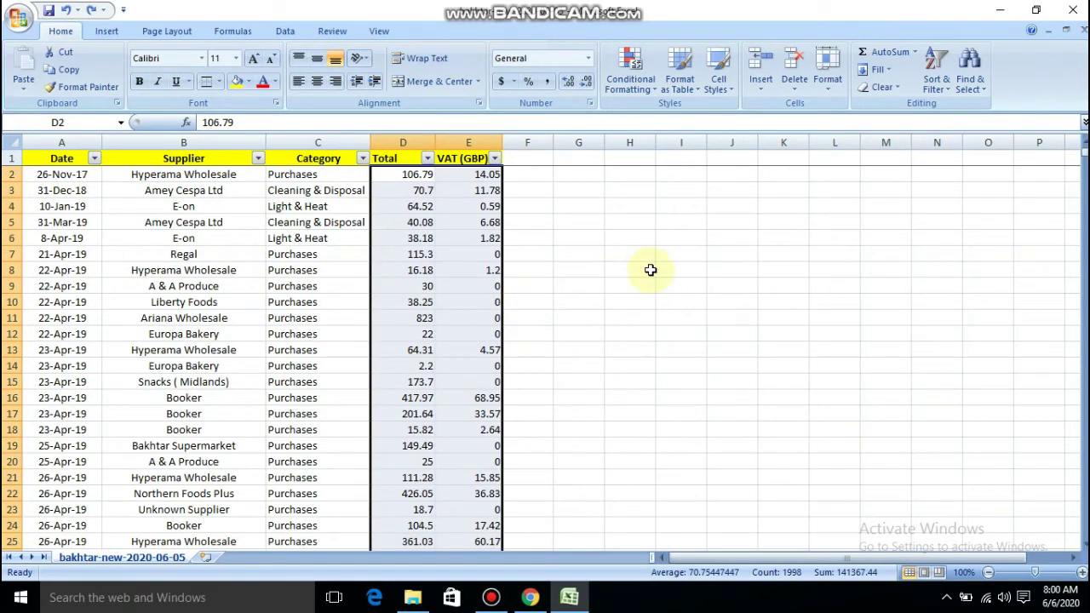
Step: Open the cell formatting settings for the selected amounts and choose the Accounting category with 2 decimal places
click(828, 89)
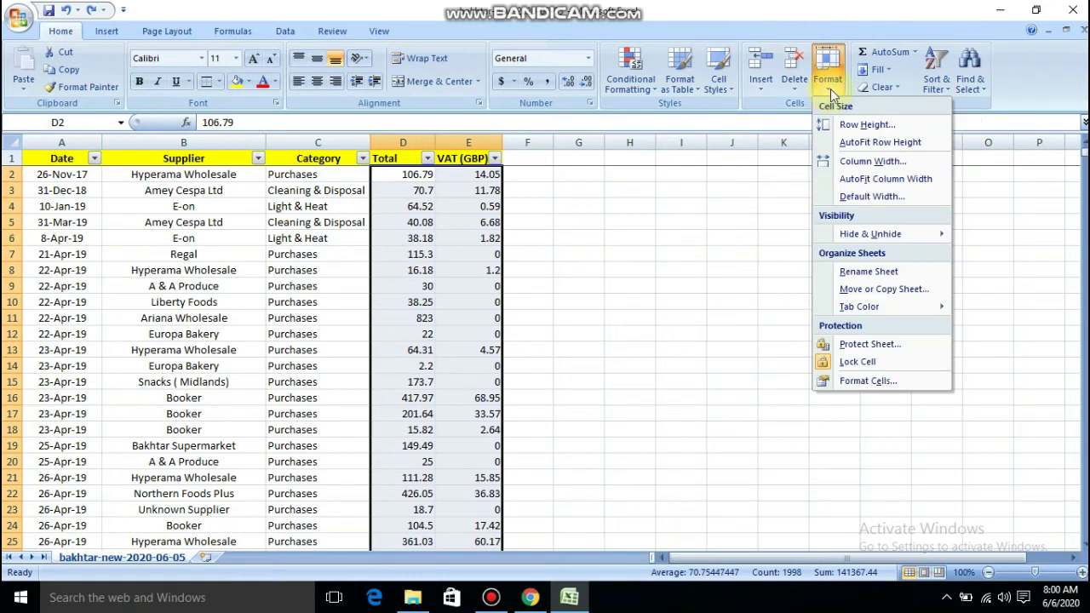
click(870, 381)
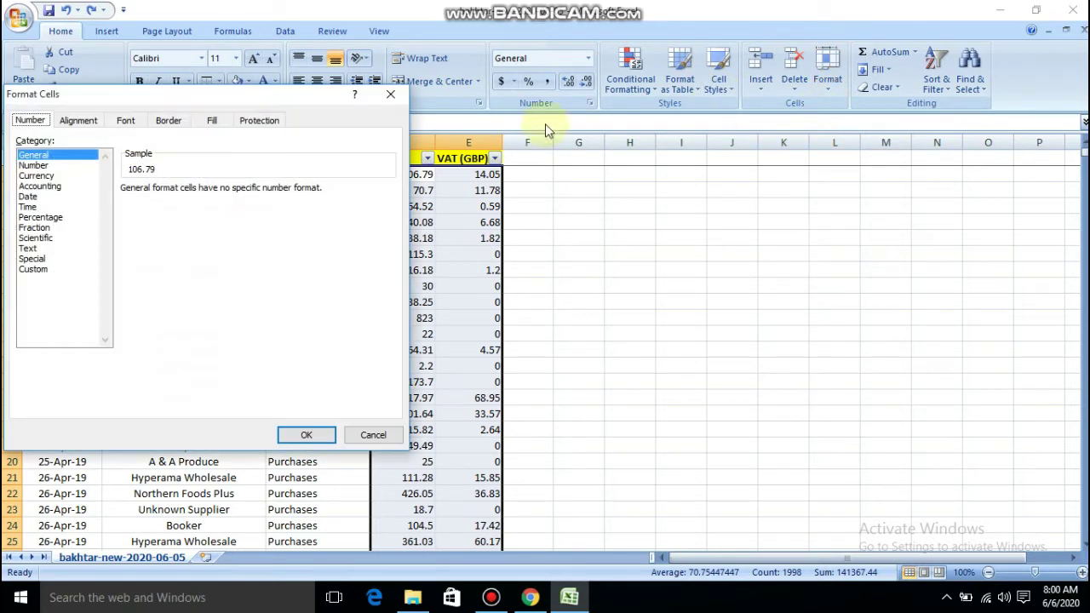
drag(189, 96, 770, 85)
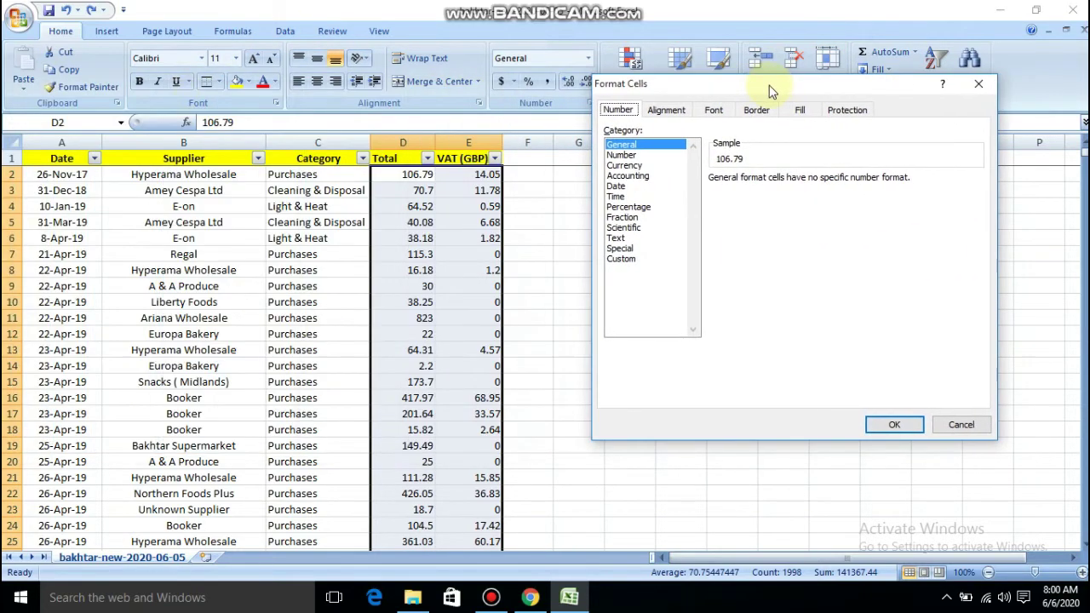
click(640, 177)
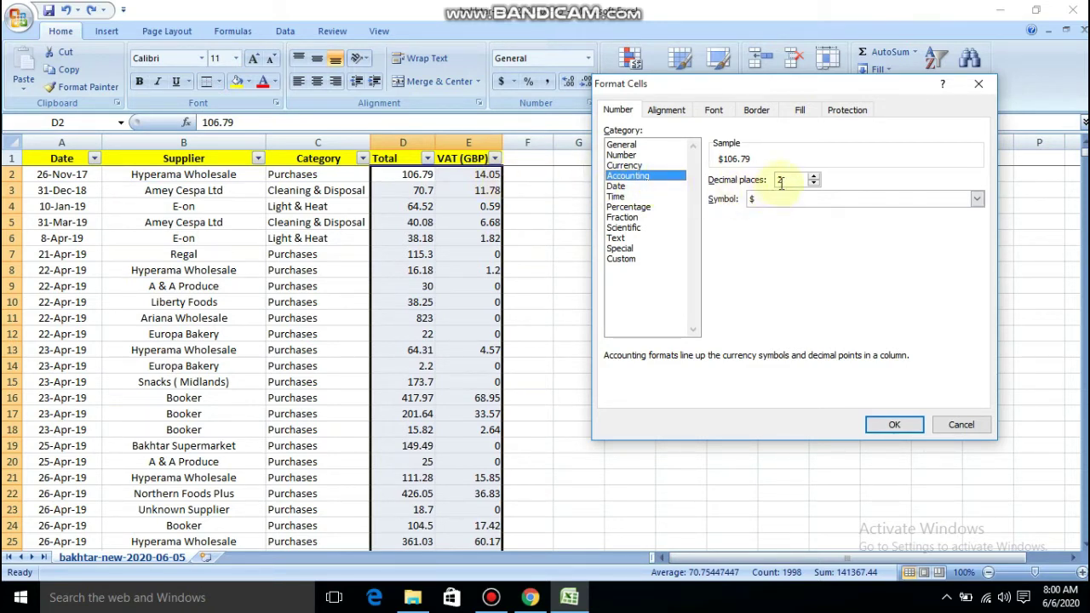
click(814, 177)
click(814, 176)
click(814, 176)
click(814, 176)
click(814, 182)
click(814, 182)
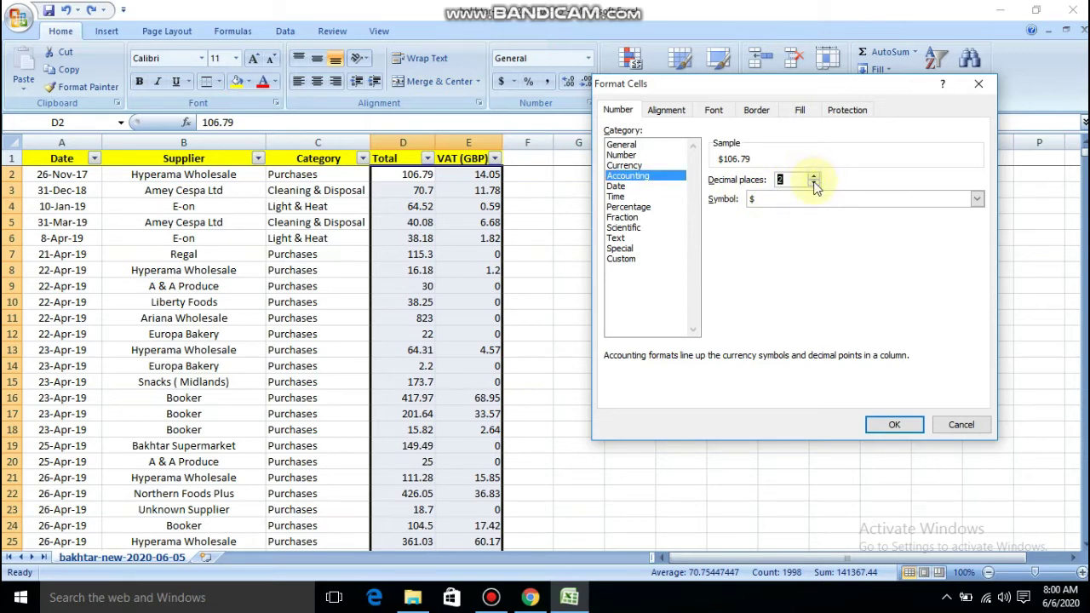
click(814, 176)
click(814, 177)
Step: Set the accounting symbol to £ English (United Kingdom), apply the format and check the formatted Total and VAT amounts
click(977, 199)
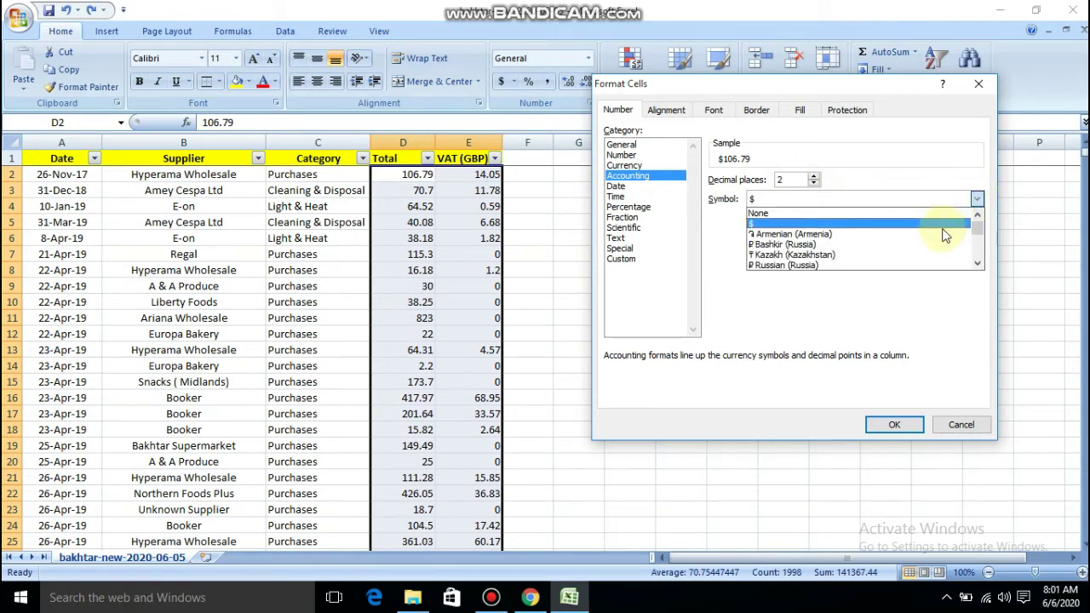
scroll(860, 239, down, 2)
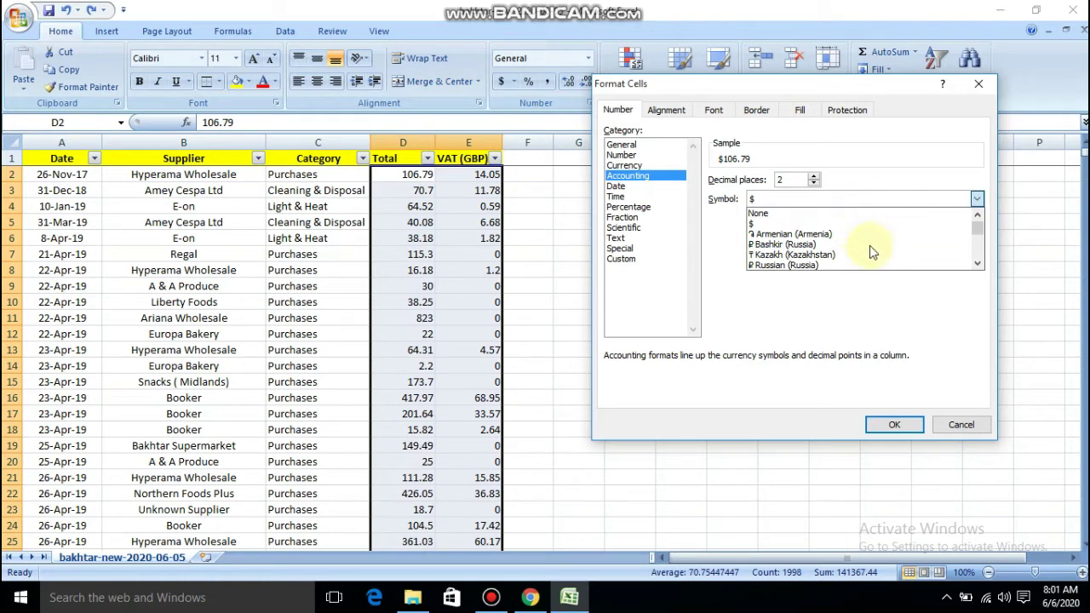
scroll(868, 242, down, 8)
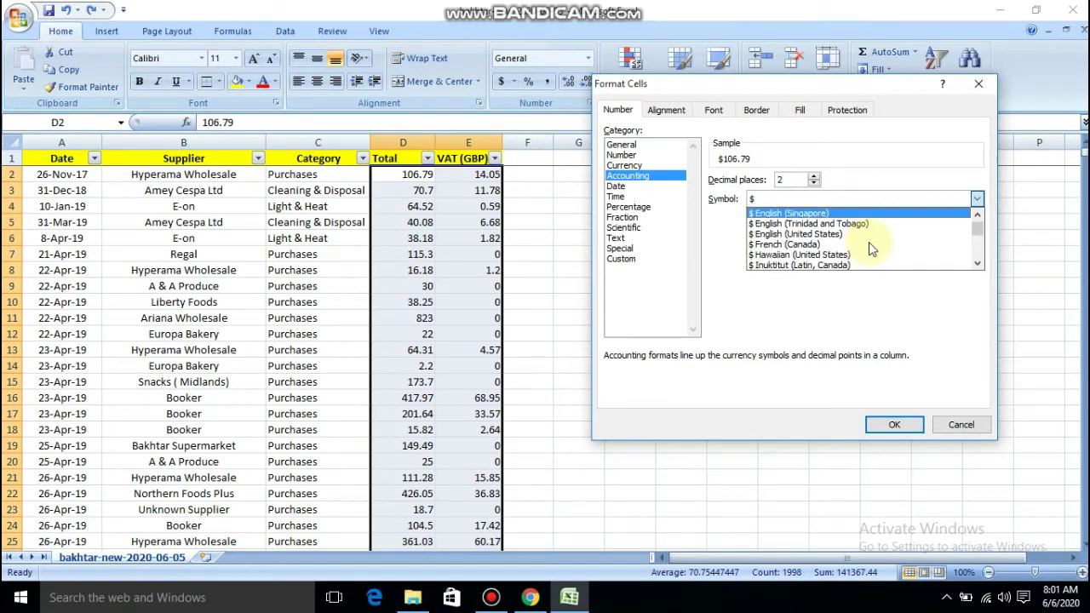
scroll(869, 243, down, 10)
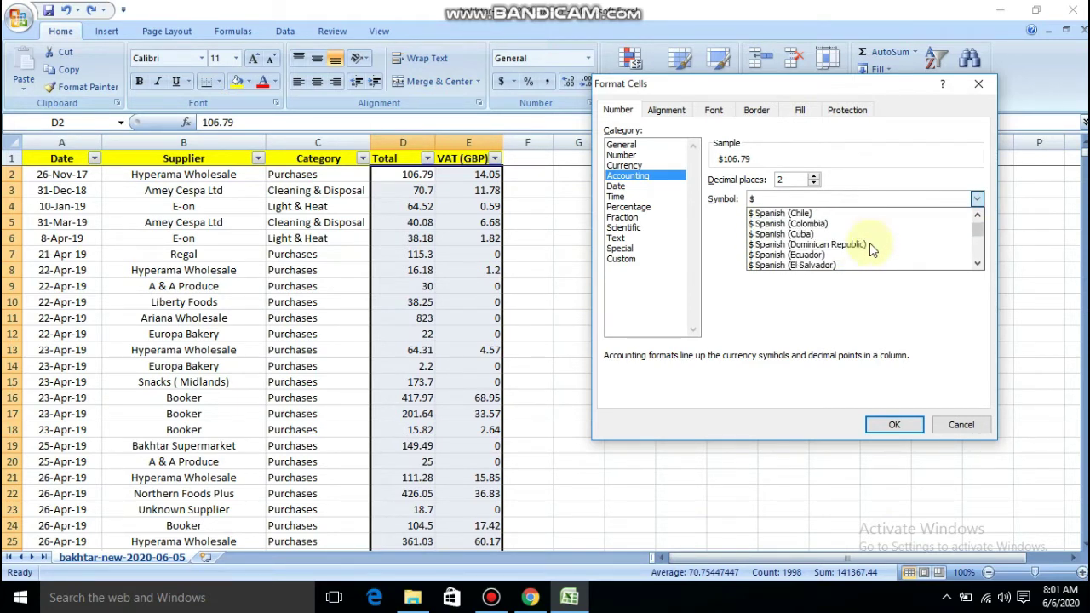
scroll(868, 242, up, 2)
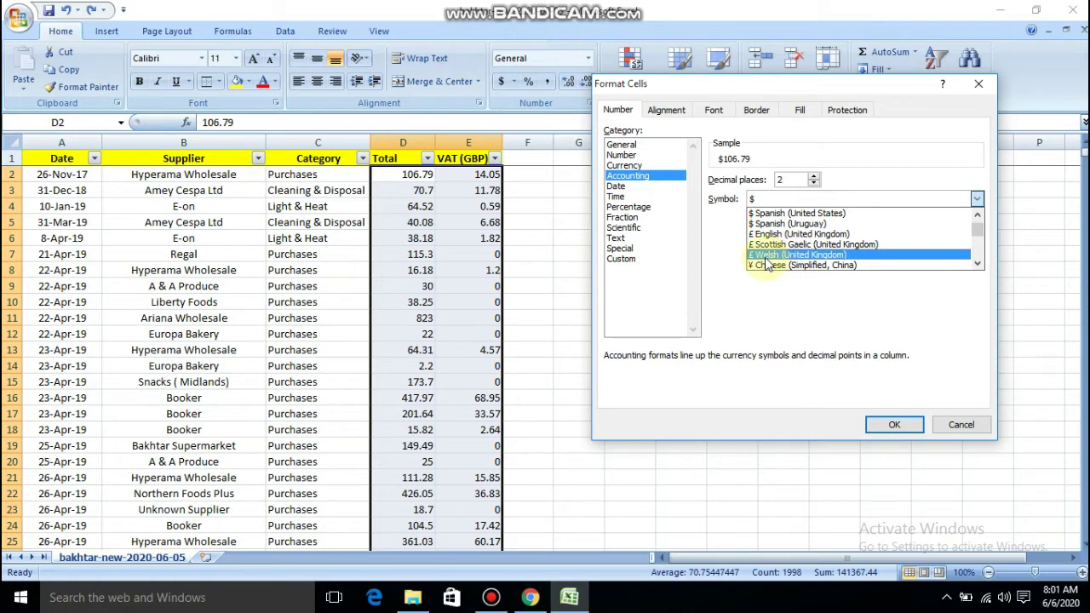
click(826, 236)
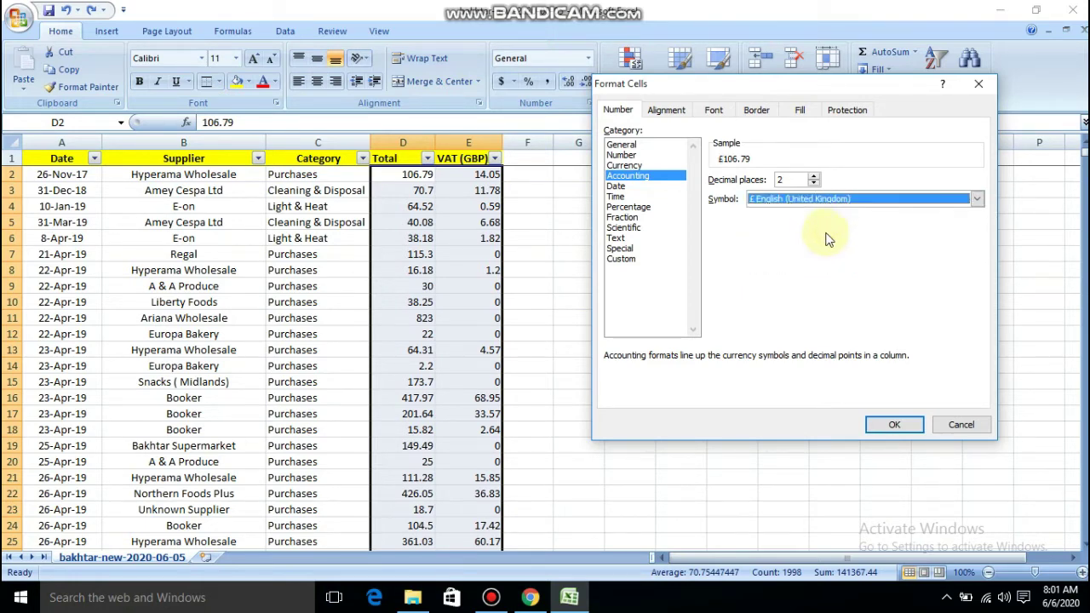
click(890, 425)
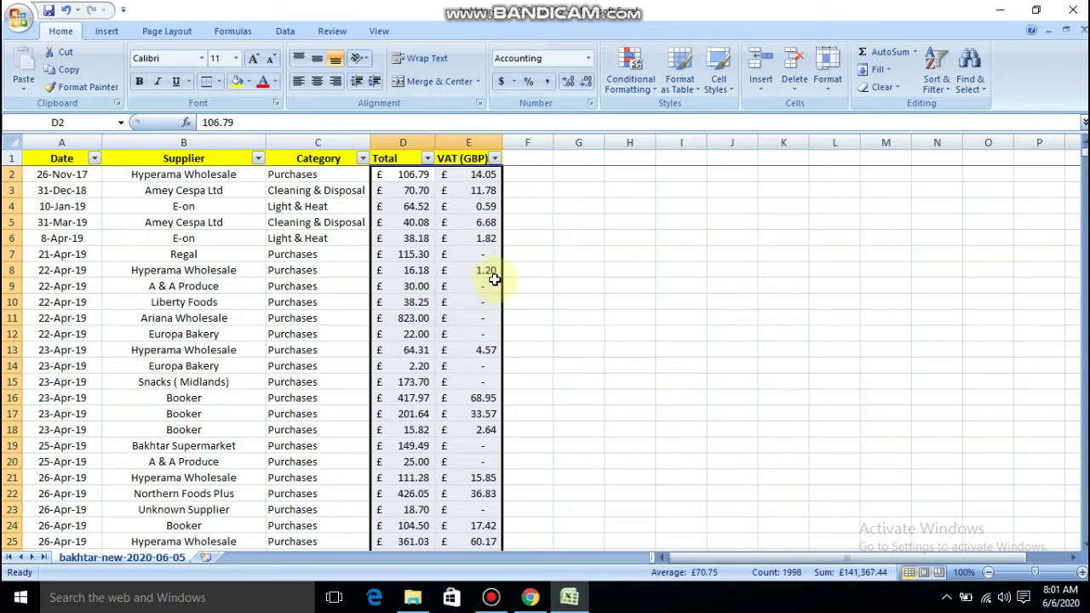
scroll(579, 322, down, 16)
scroll(582, 322, down, 5)
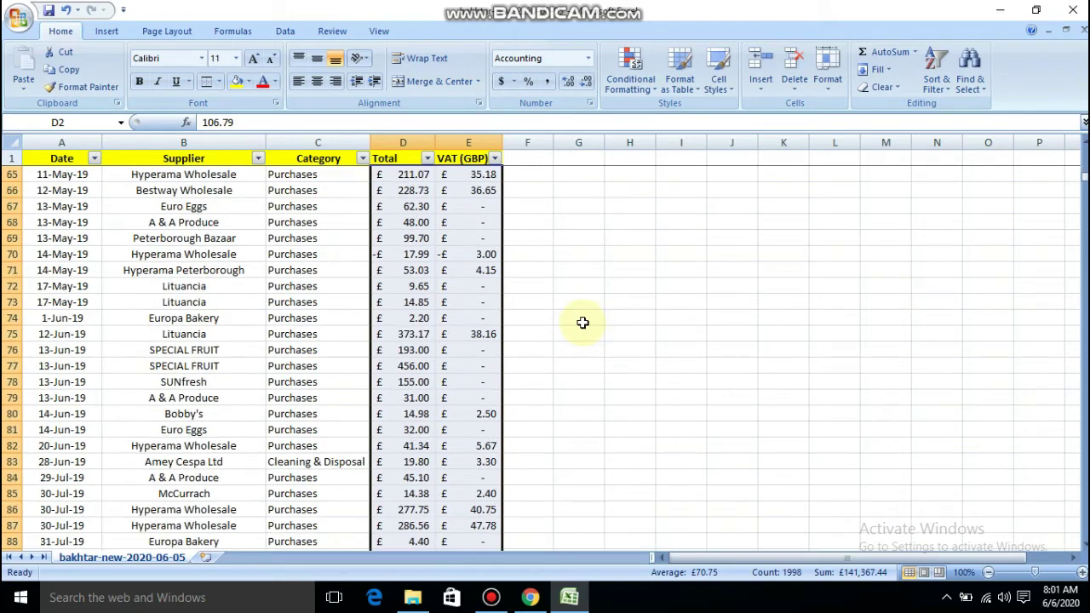
click(490, 255)
click(598, 271)
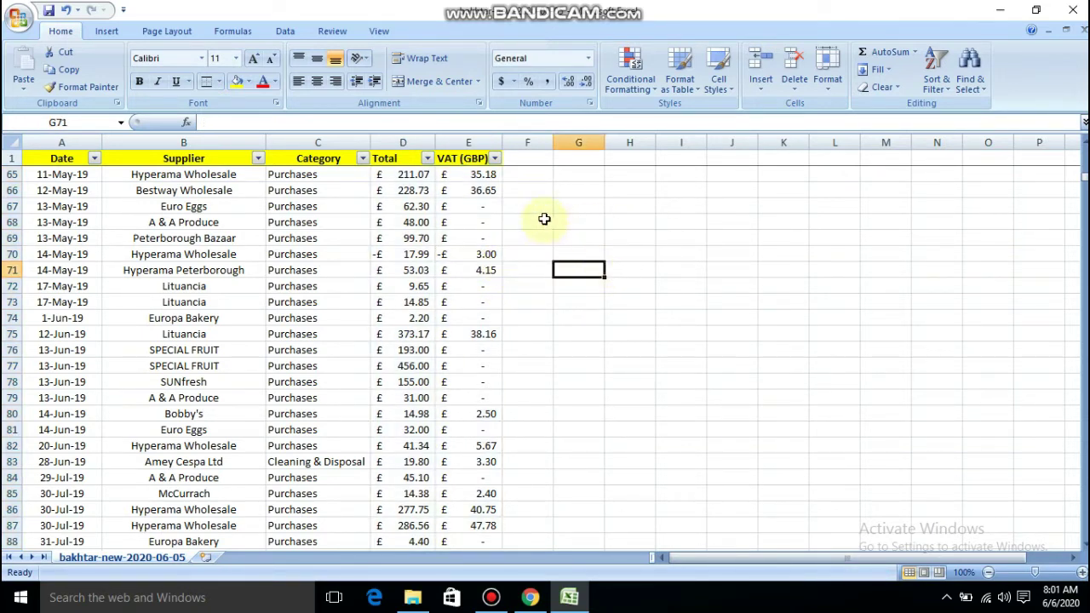
Step: Insert an empty column between the Total and VAT (GBP) columns
scroll(562, 213, up, 6)
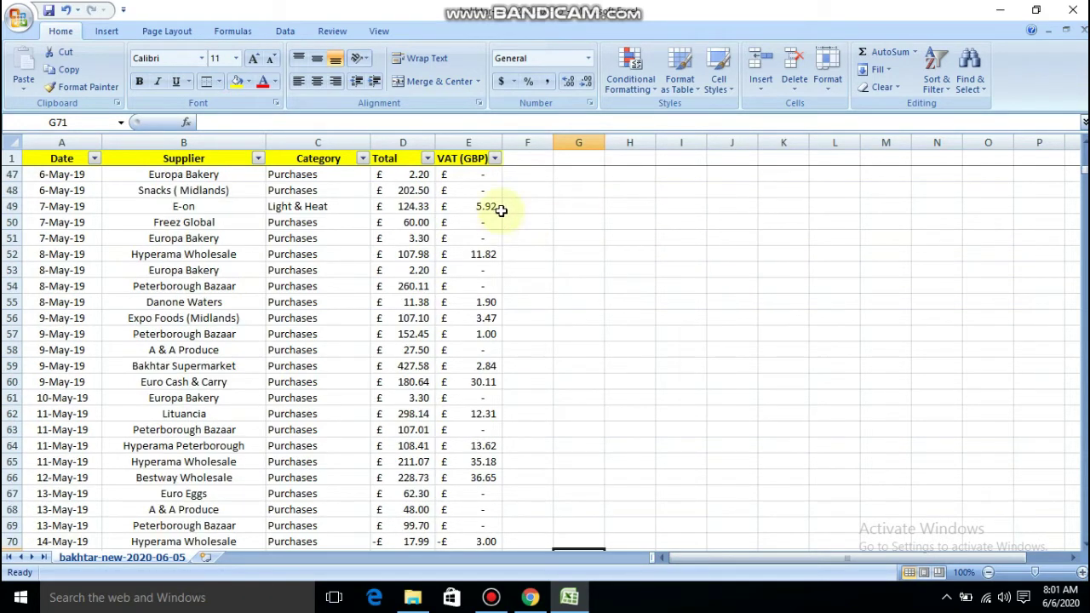
click(448, 139)
click(392, 139)
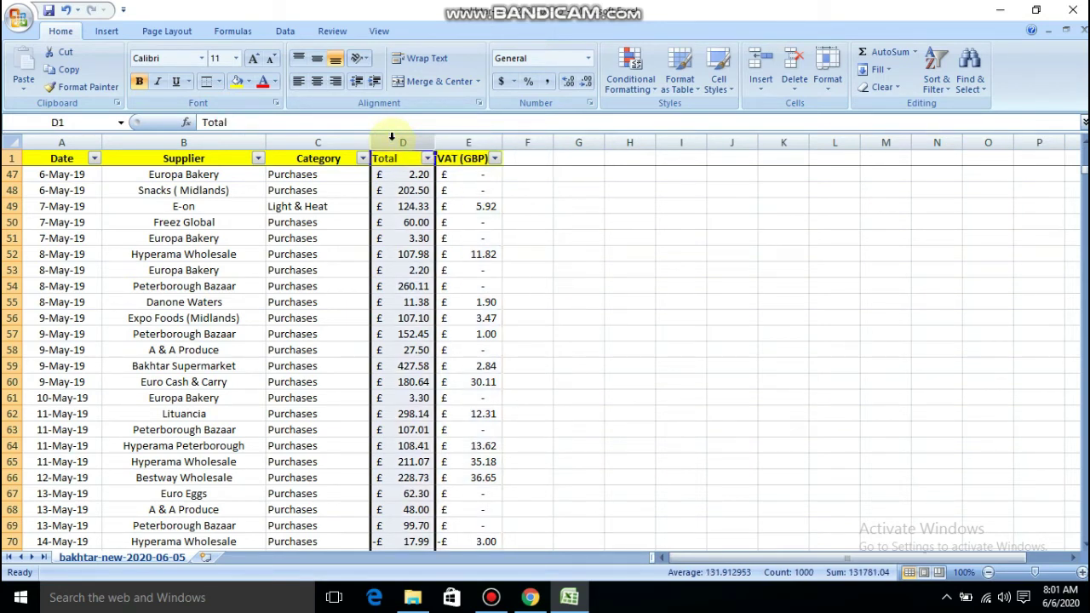
click(483, 139)
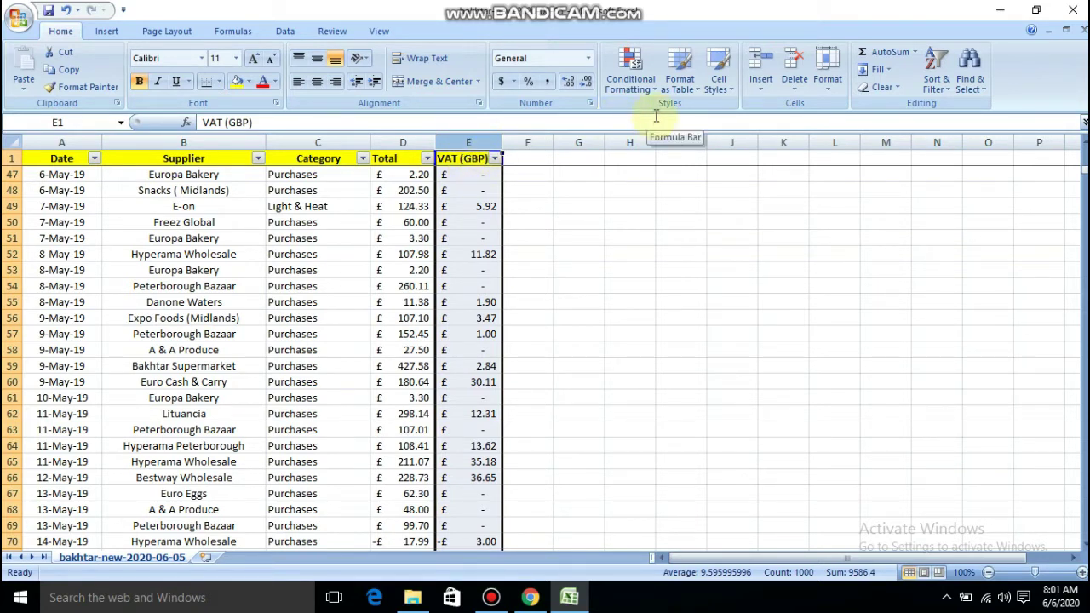
click(762, 63)
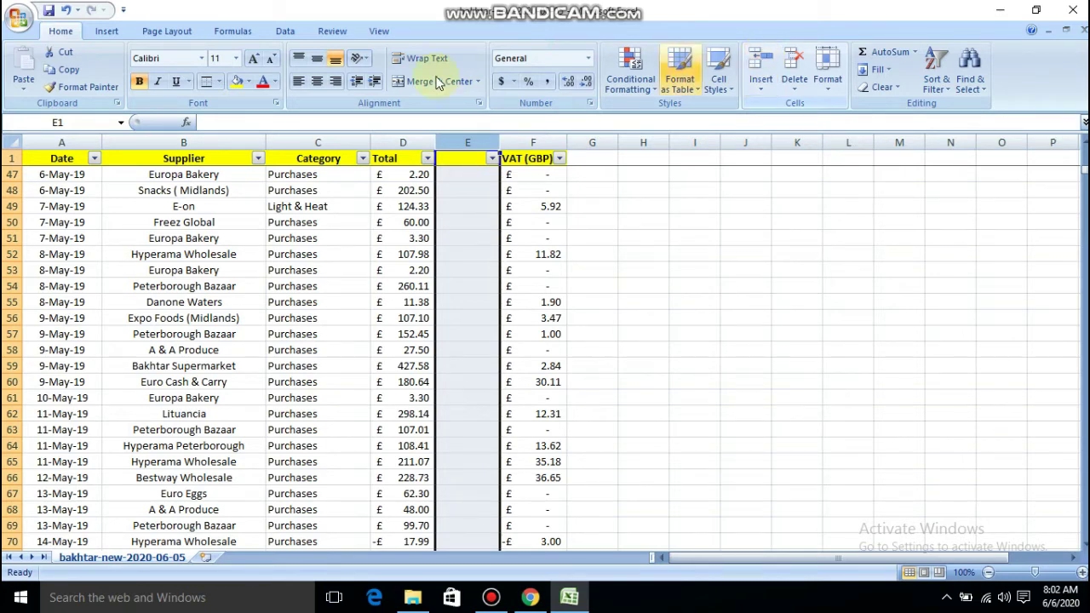
Step: Insert three empty rows above the Freez Global entry in row 50, and delete one of them again
click(12, 223)
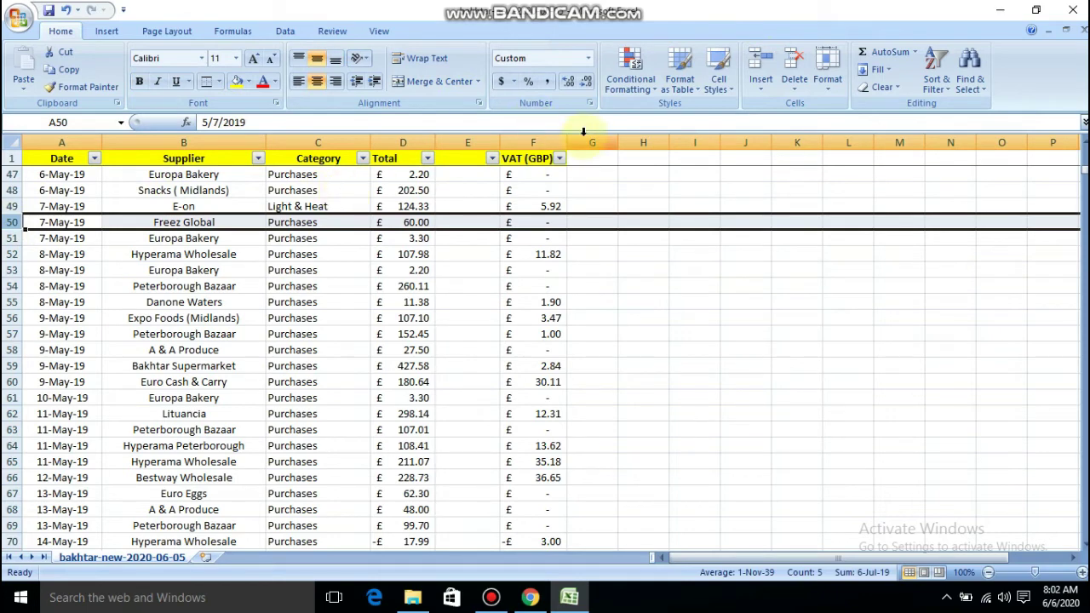
click(766, 62)
click(766, 63)
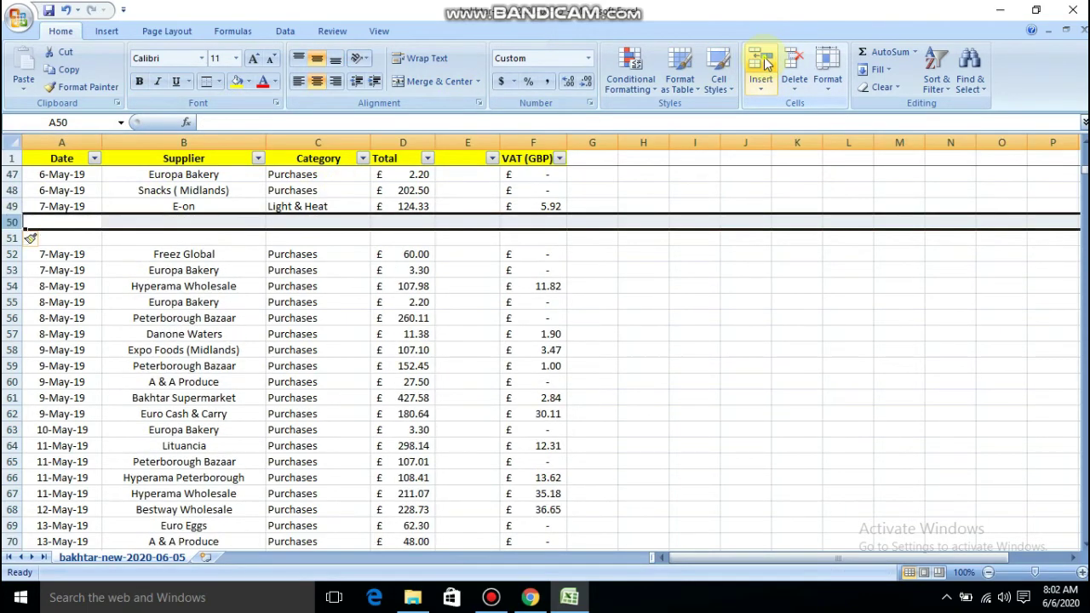
click(765, 62)
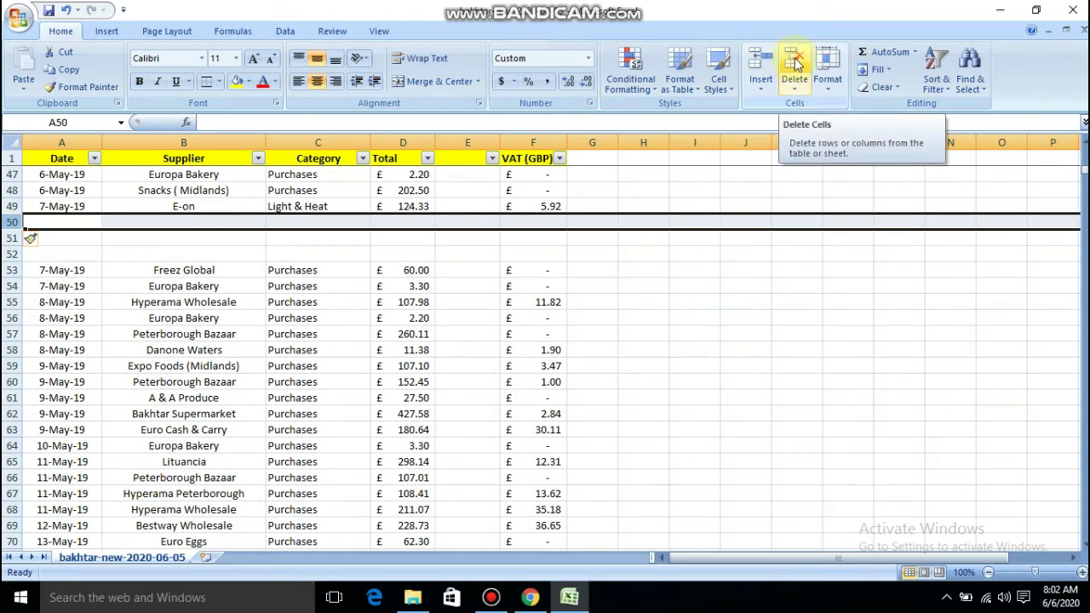
click(794, 62)
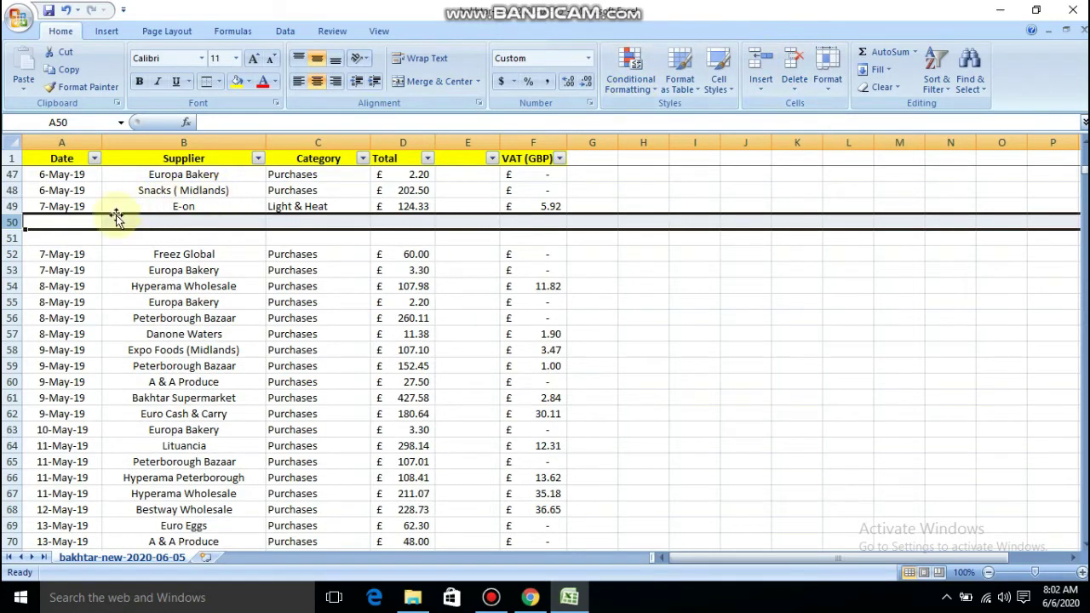
Step: Delete only the empty cells A50 to F50 so that the entries below shift up
click(6, 237)
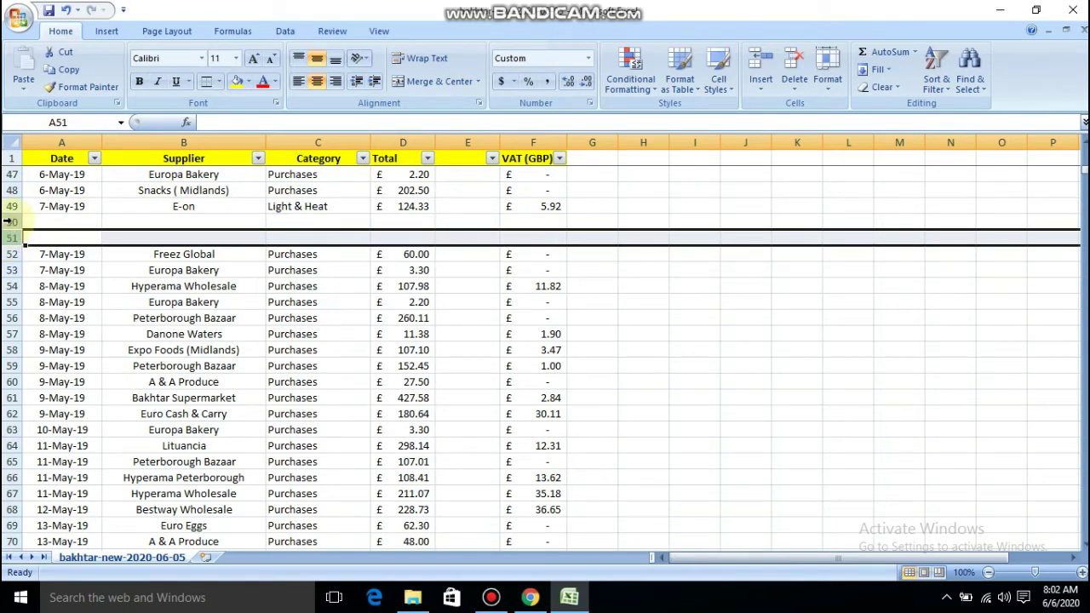
click(38, 221)
key(shift+Right)
key(shift+Right)
key(shift+Right)
key(shift+Right)
key(shift+Right)
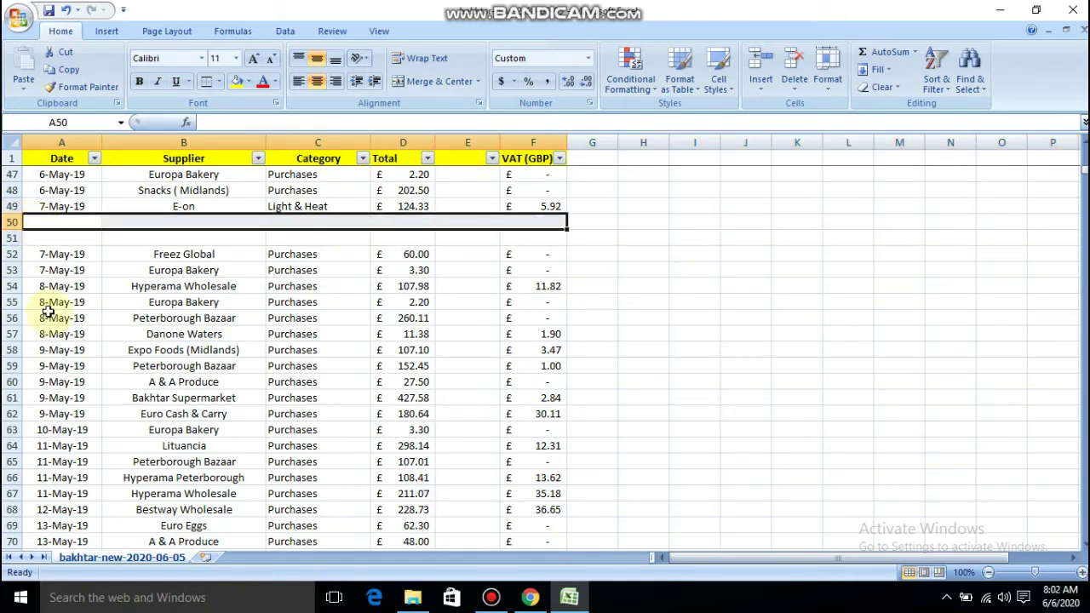
click(794, 57)
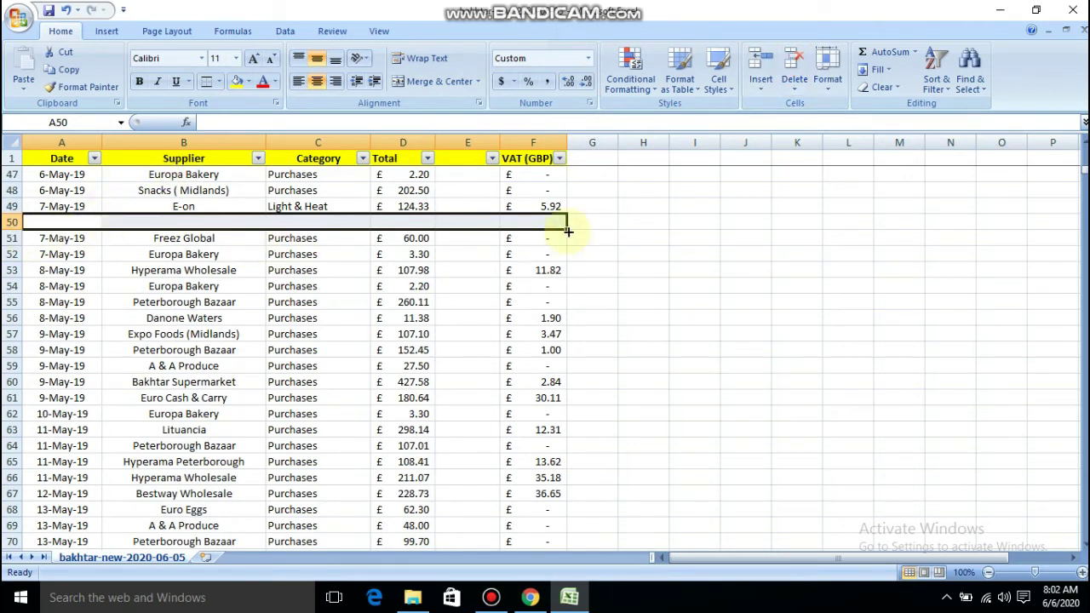
drag(762, 223, 797, 222)
drag(903, 223, 971, 219)
drag(988, 217, 943, 216)
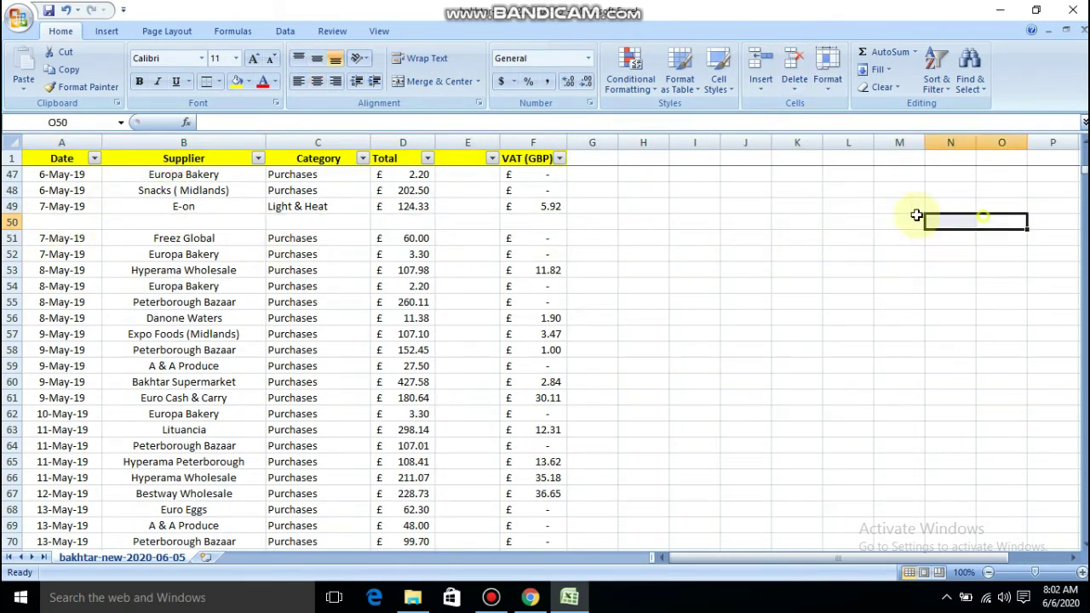
Step: Try deleting only the empty cells A50 and B50, check how row 50 lines up, and undo the deletion
click(62, 222)
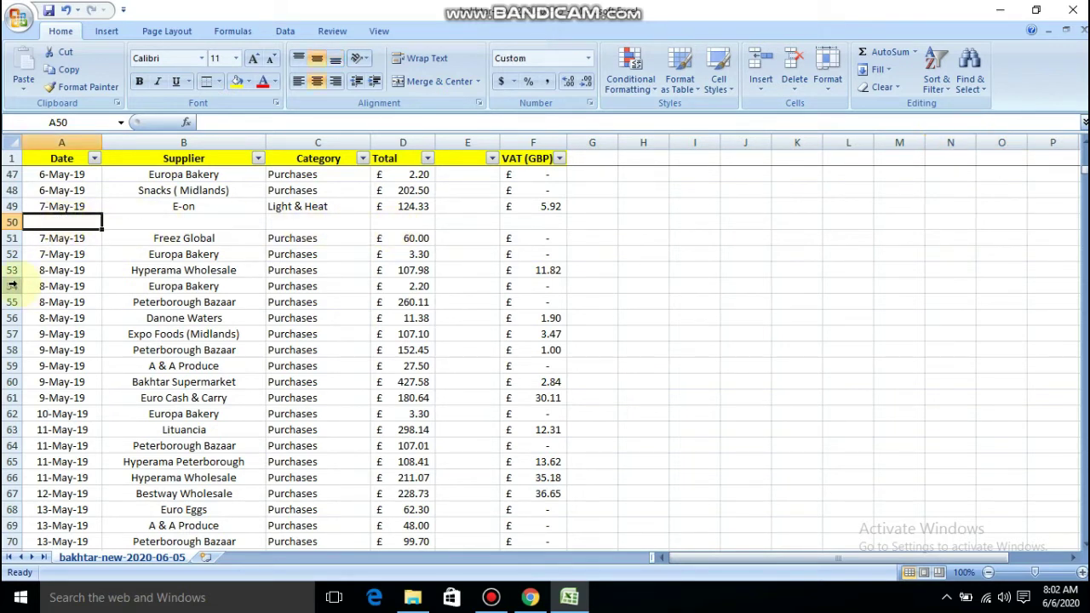
key(shift+Right)
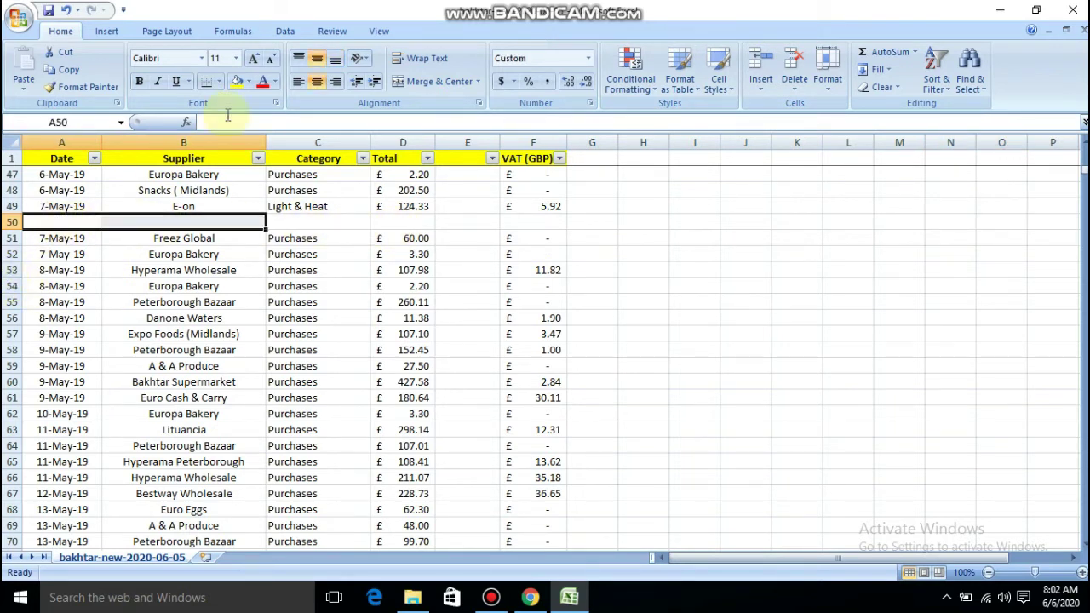
click(793, 61)
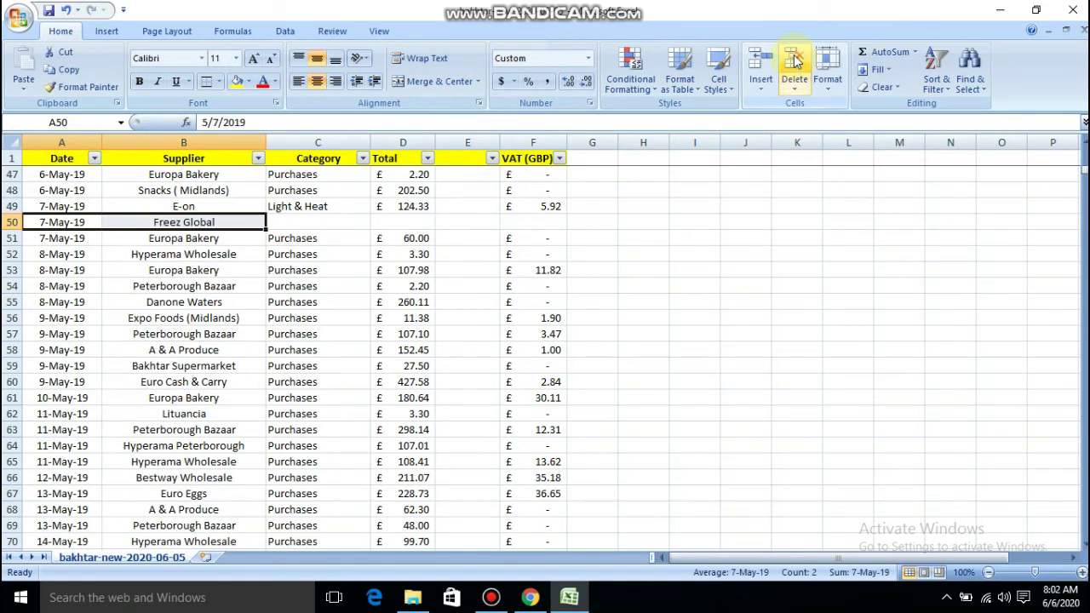
click(316, 223)
click(402, 222)
click(545, 225)
click(477, 225)
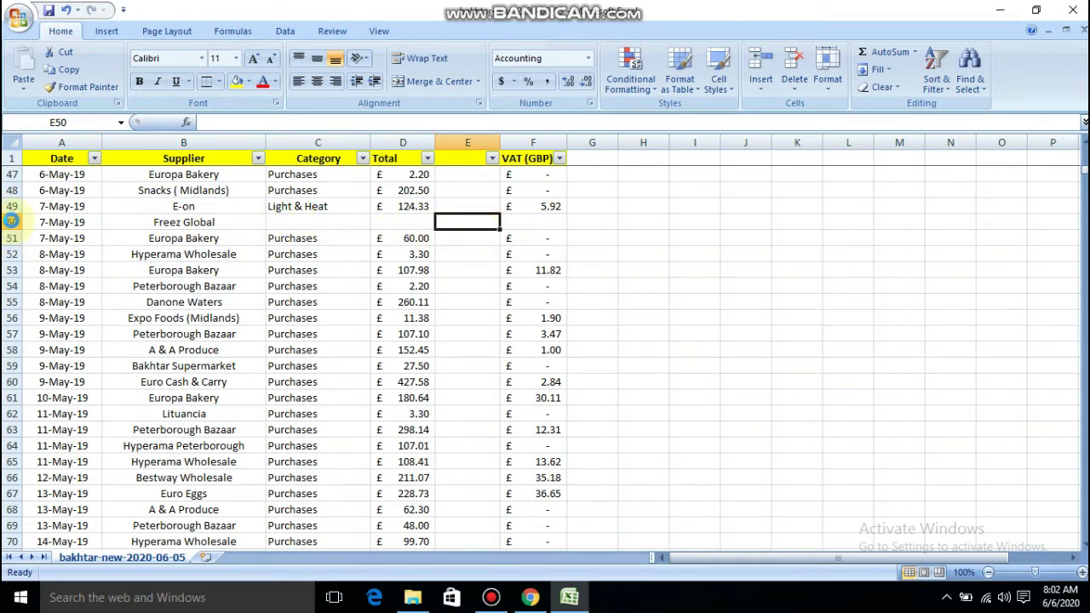
key(ctrl+z)
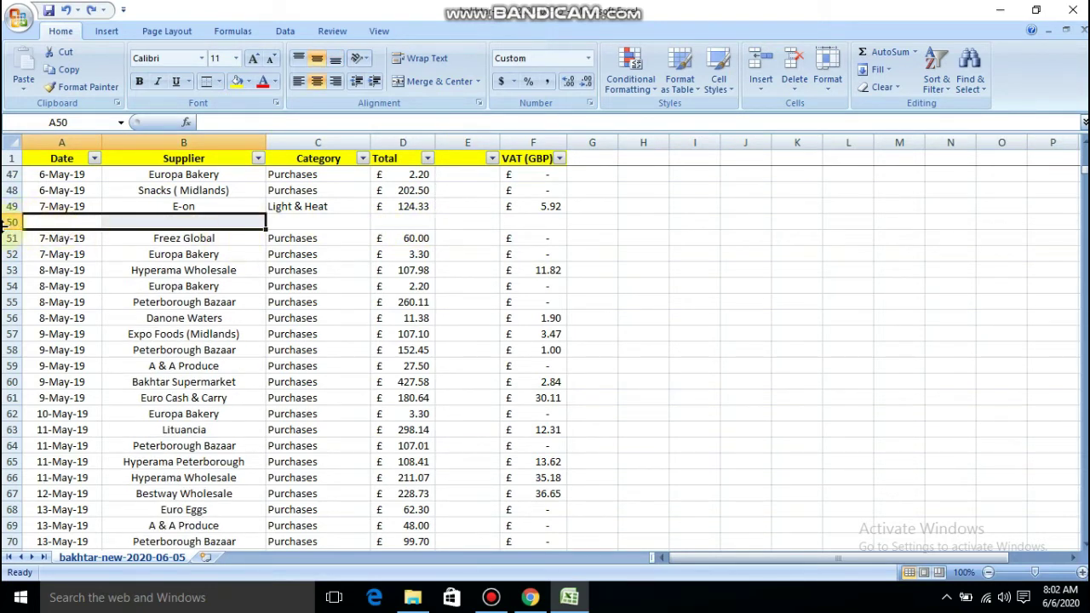
Step: Delete the entire remaining empty row 50
click(5, 221)
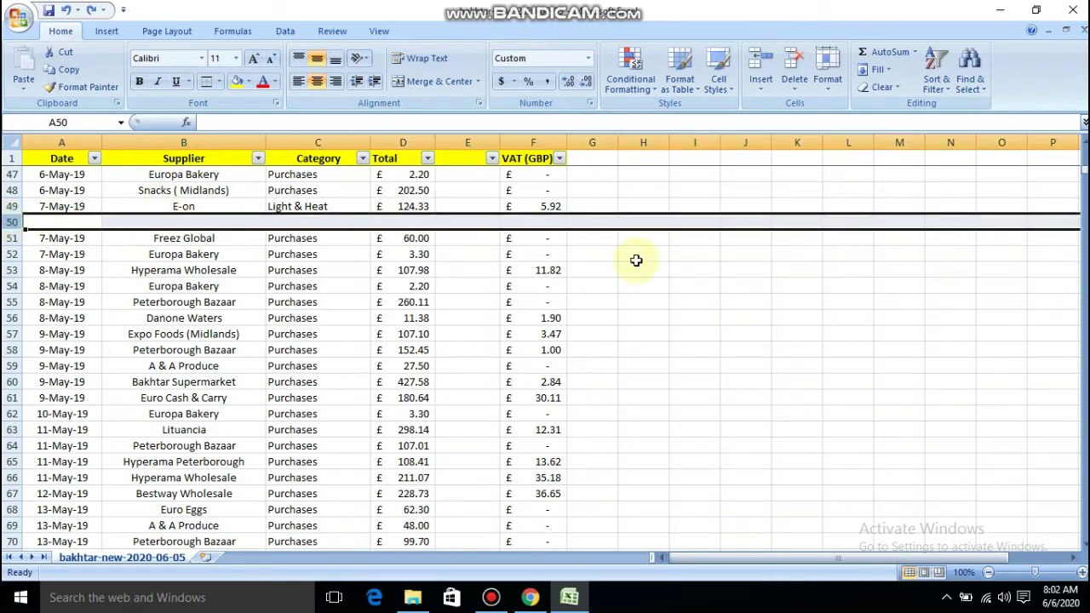
click(792, 64)
click(749, 240)
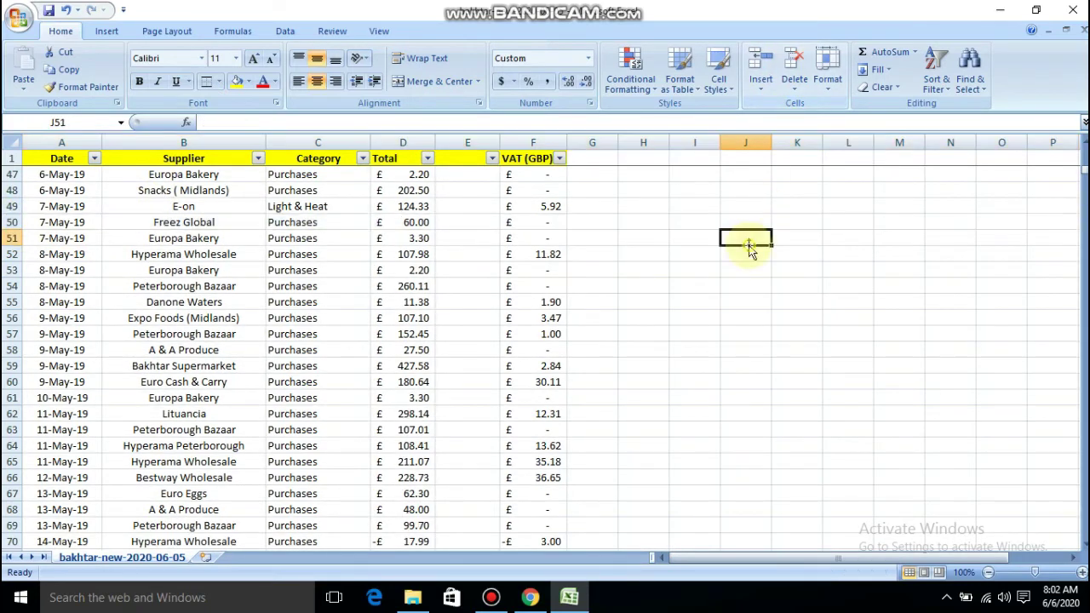
Step: Insert two more empty columns between the Total and VAT (GBP) columns
click(470, 140)
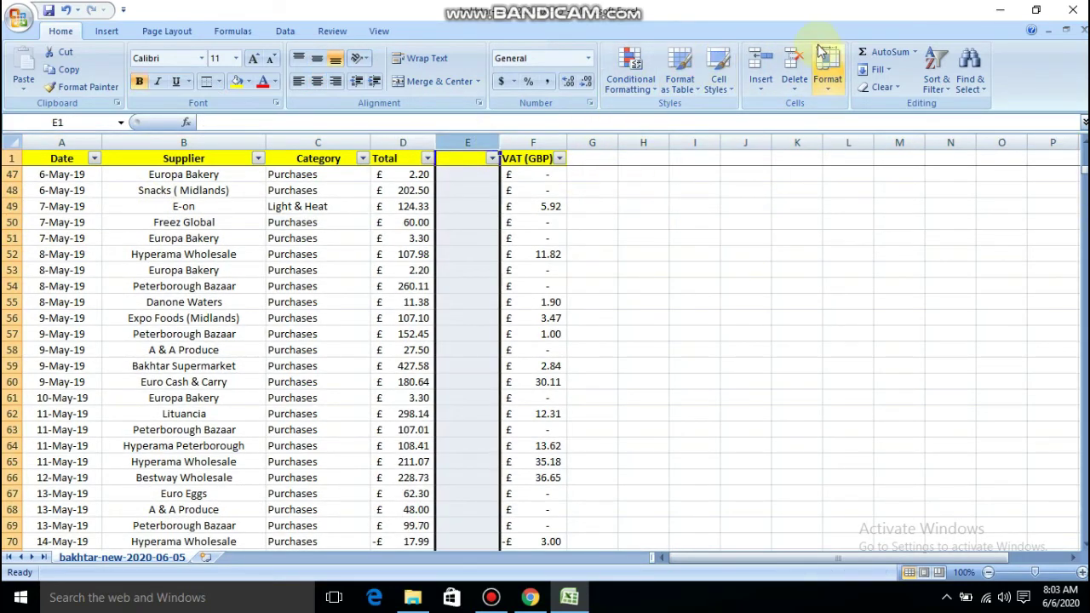
click(762, 63)
click(764, 65)
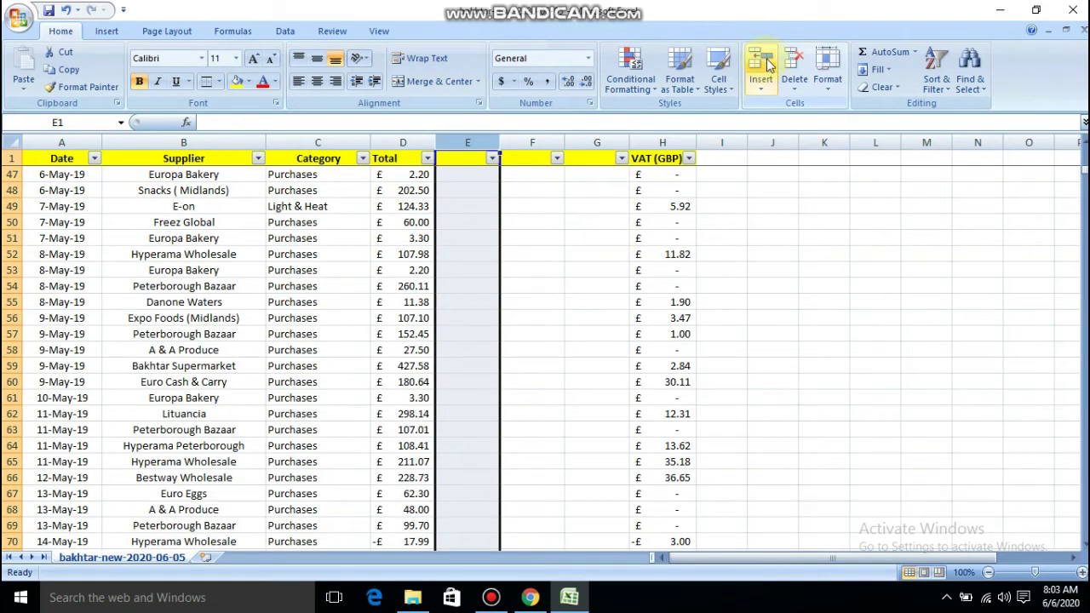
Step: Delete all three empty columns between the Total and VAT (GBP) columns
click(796, 61)
click(796, 61)
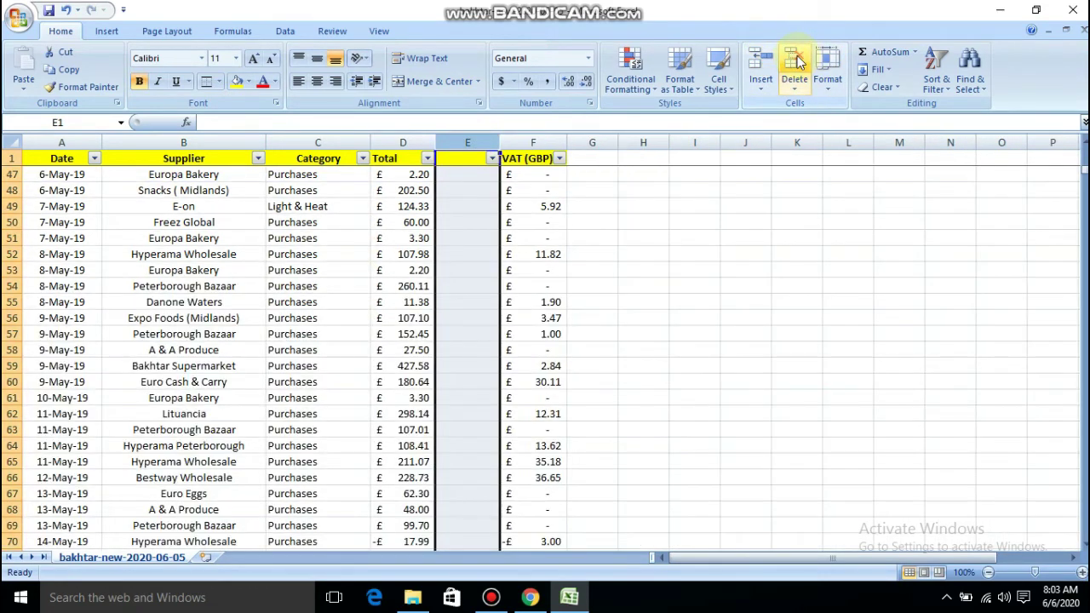
click(796, 61)
click(753, 220)
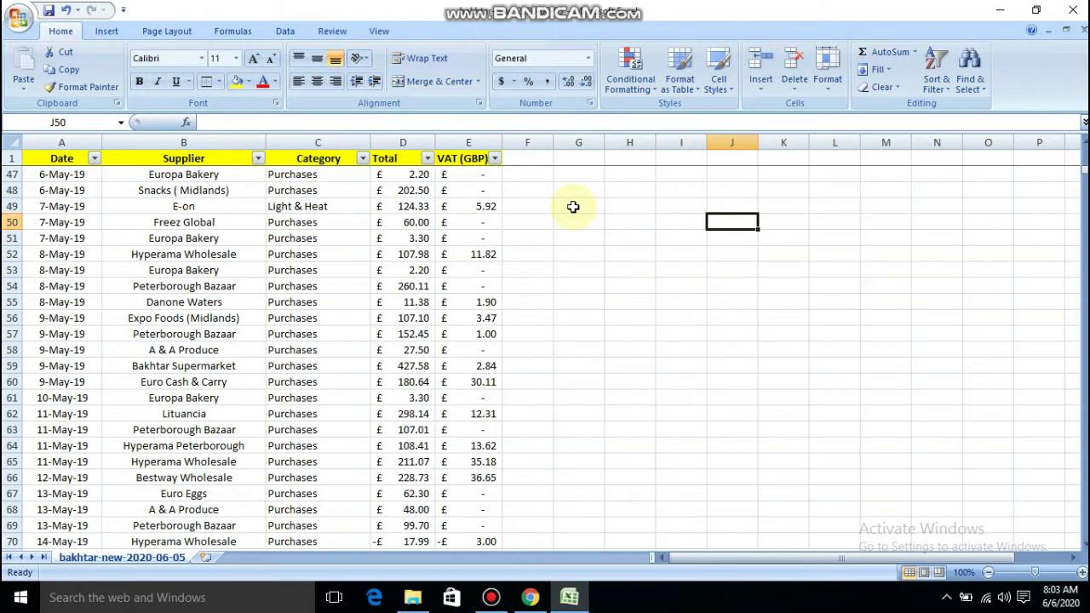
Step: Reduce the VAT (GBP) amounts in E47 to E119 to one decimal place
click(538, 206)
click(566, 175)
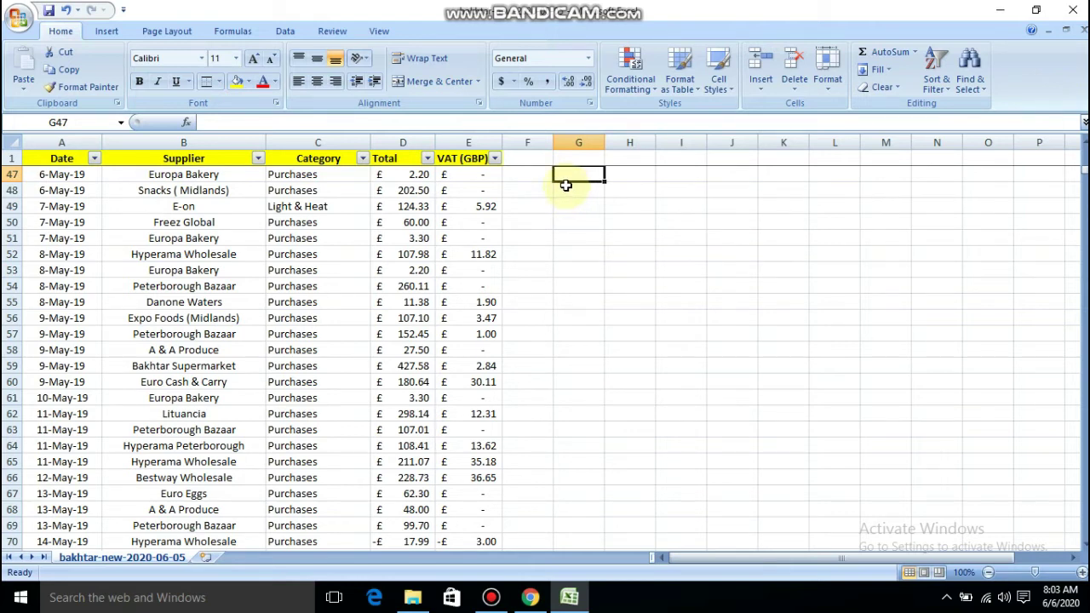
click(484, 207)
click(476, 173)
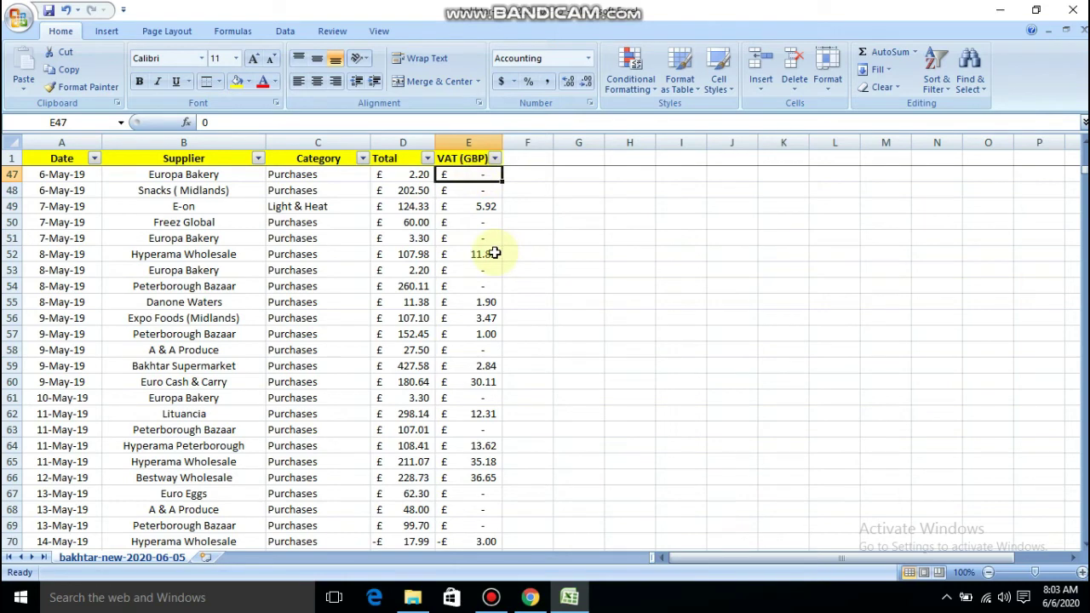
key(shift+Page_Down)
key(shift+Page_Down)
key(shift+Page_Down)
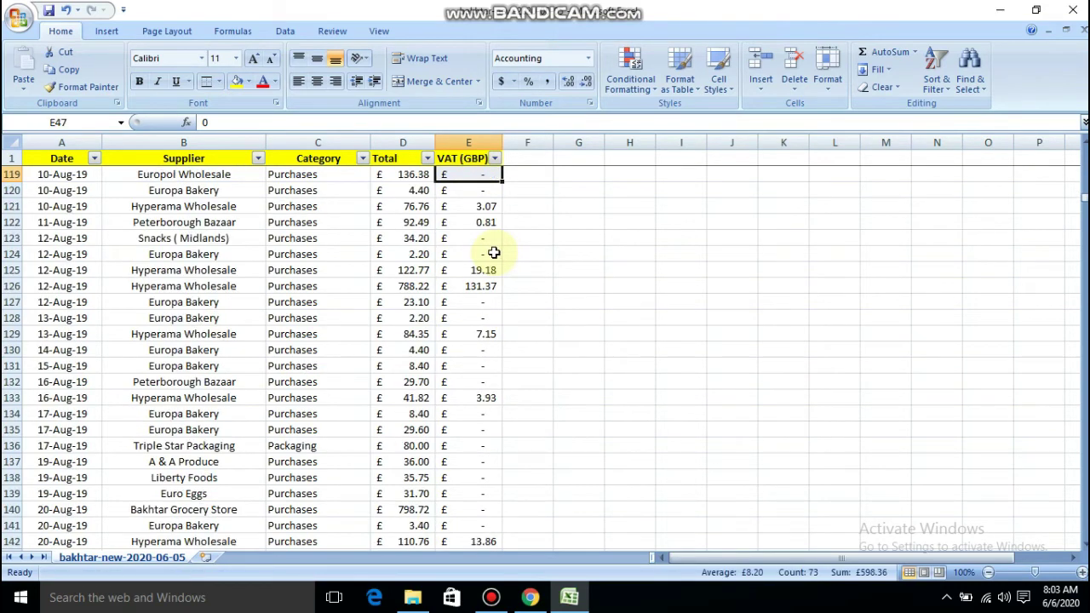
scroll(573, 214, up, 4)
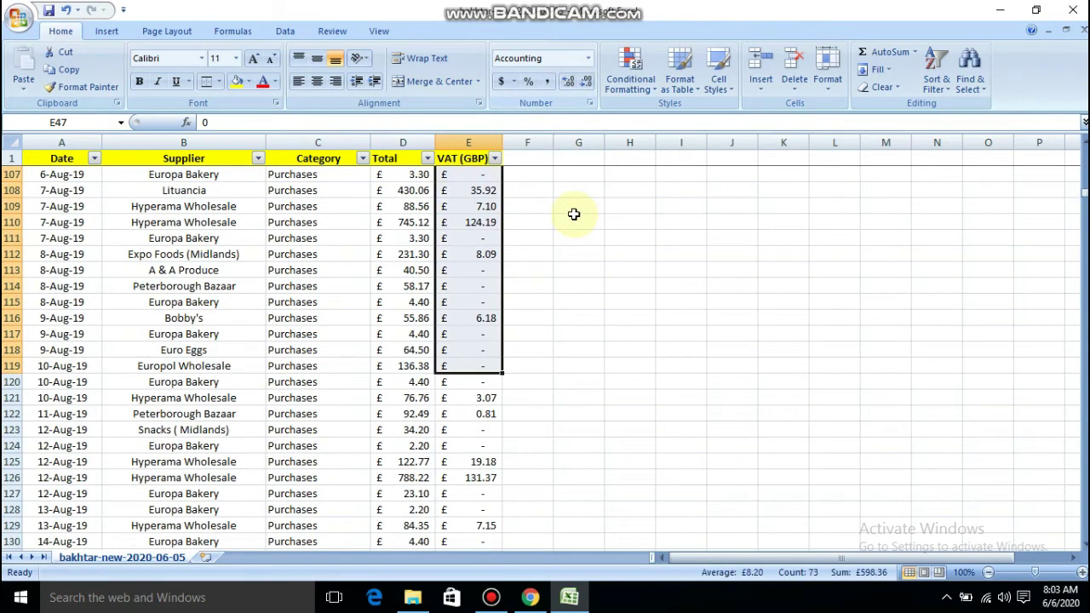
scroll(574, 214, up, 5)
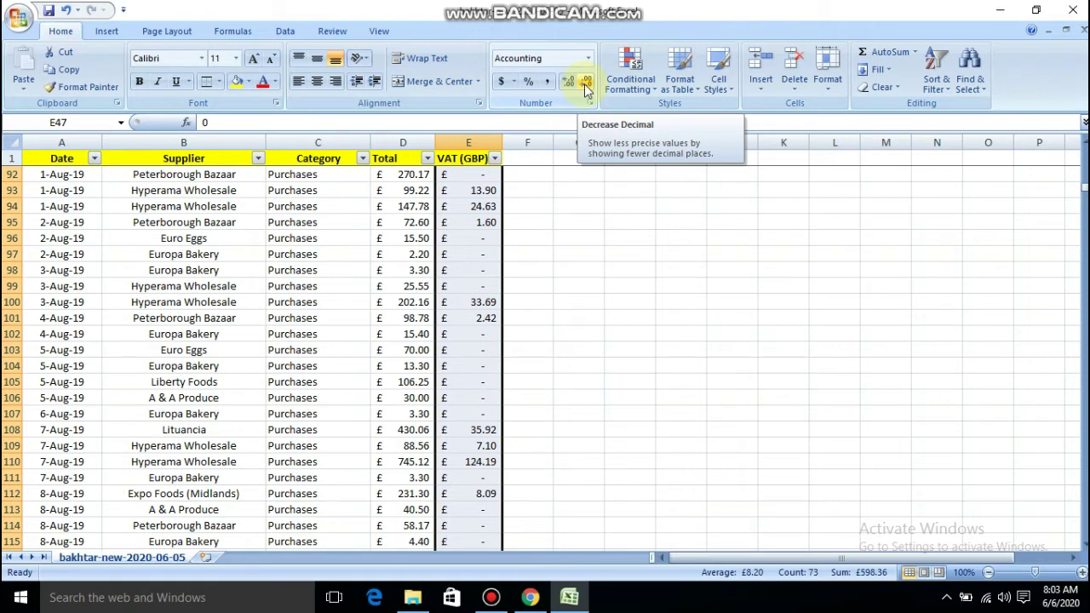
click(585, 83)
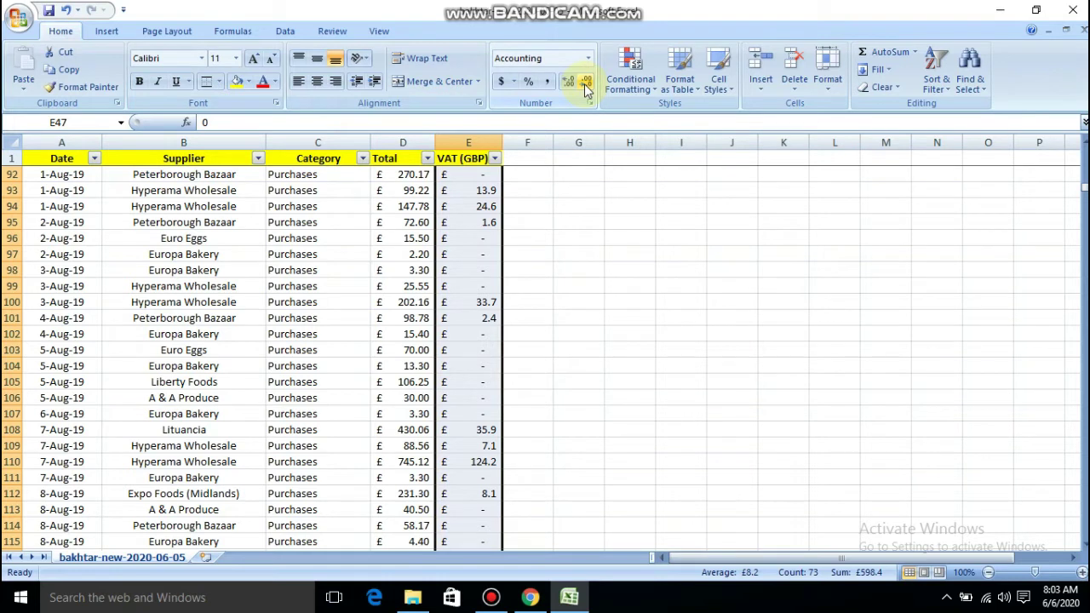
Step: Round the VAT amount in E94 to a whole number, and raise its display to two decimal places
click(487, 207)
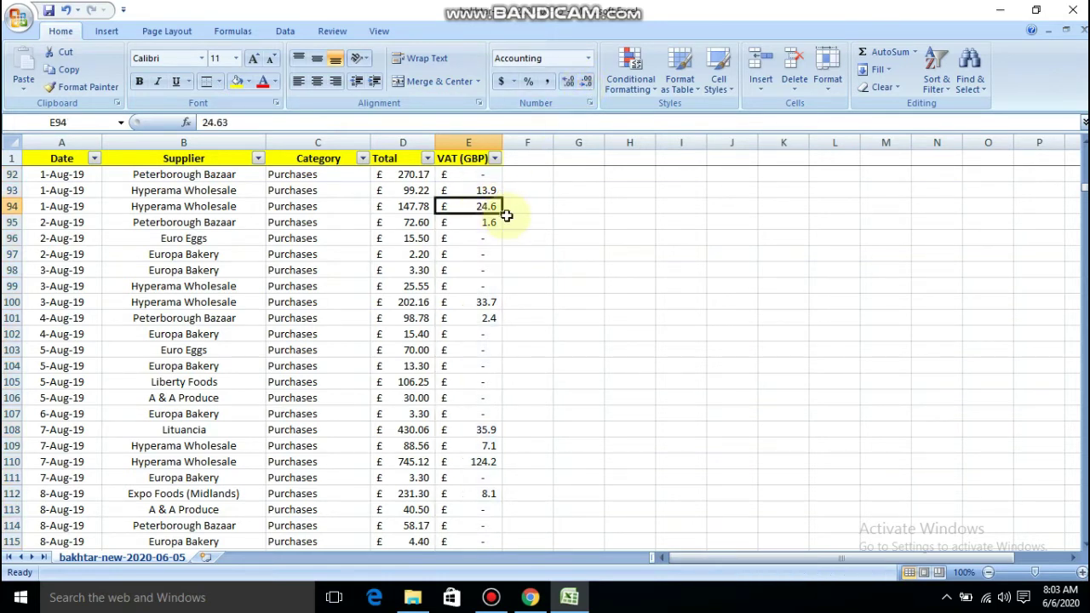
click(587, 85)
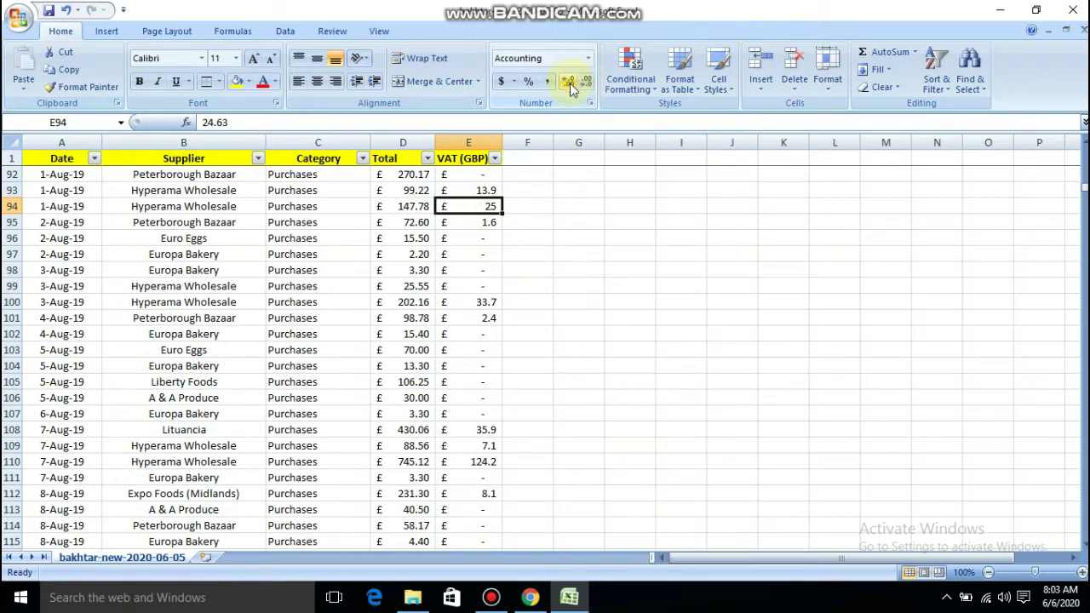
click(568, 83)
click(570, 85)
click(570, 85)
click(586, 86)
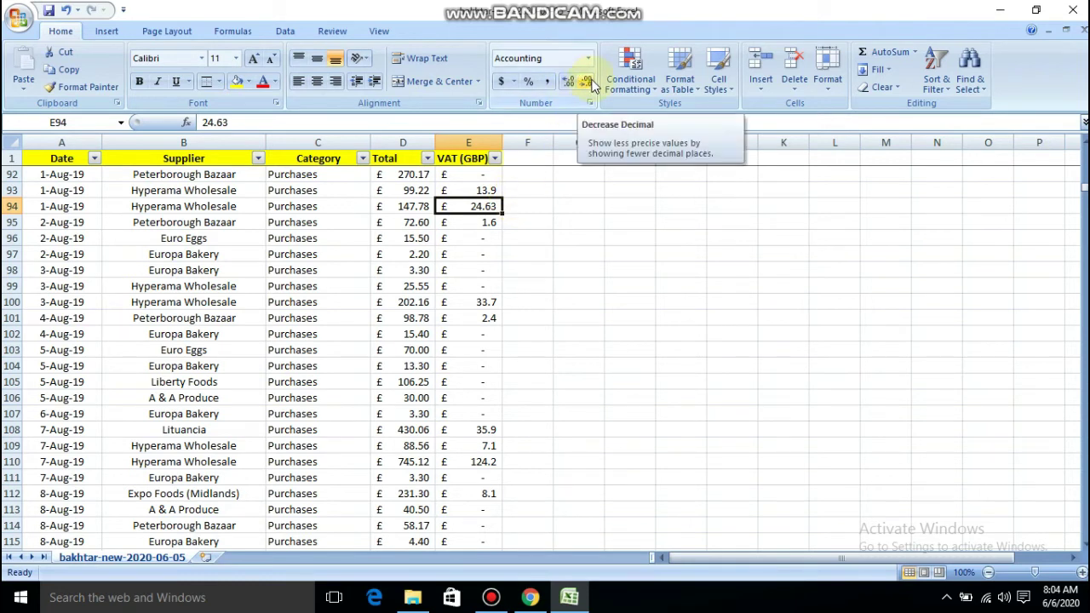
click(536, 172)
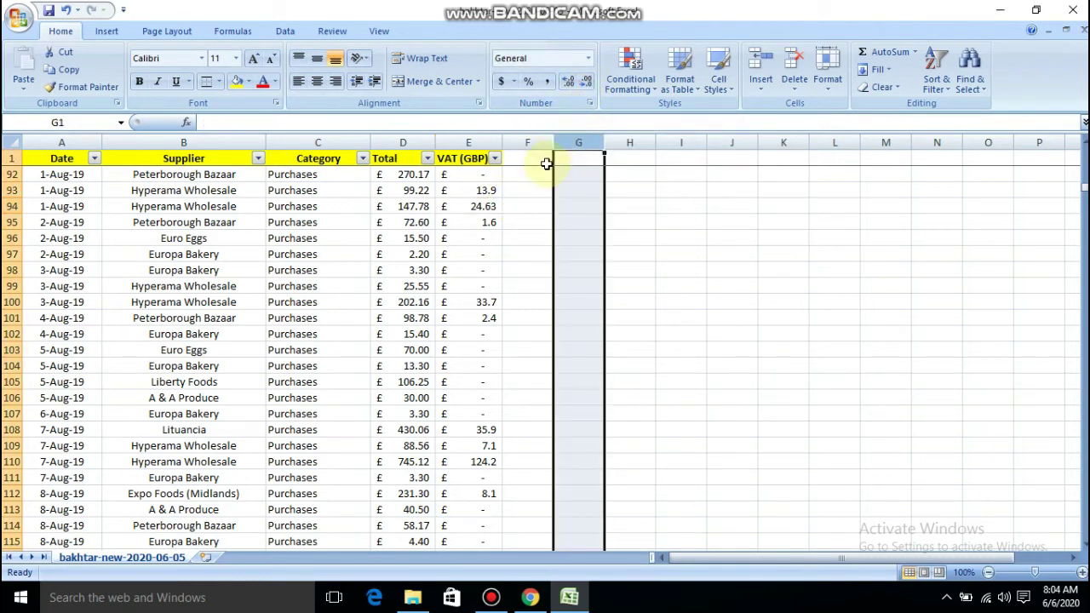
Step: Try the percent style on the VAT amount in E93 and undo it
click(485, 190)
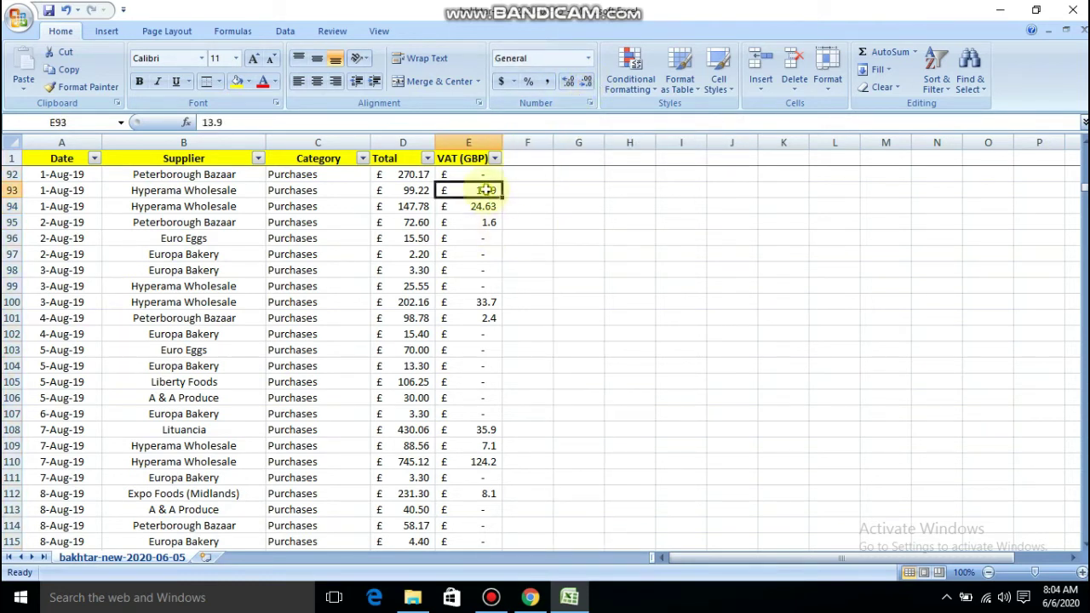
click(533, 77)
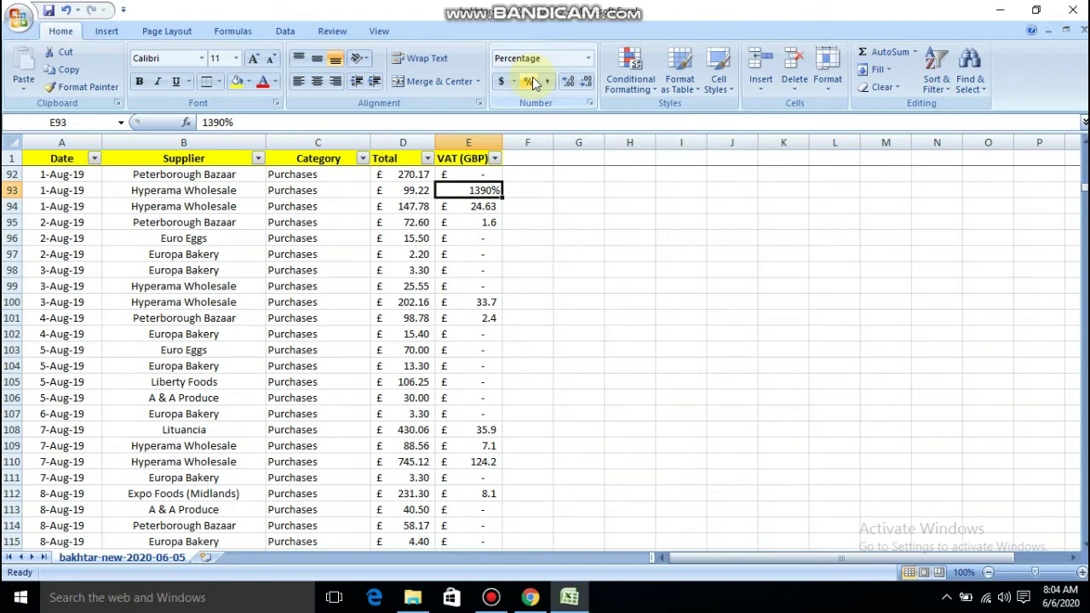
key(ctrl+z)
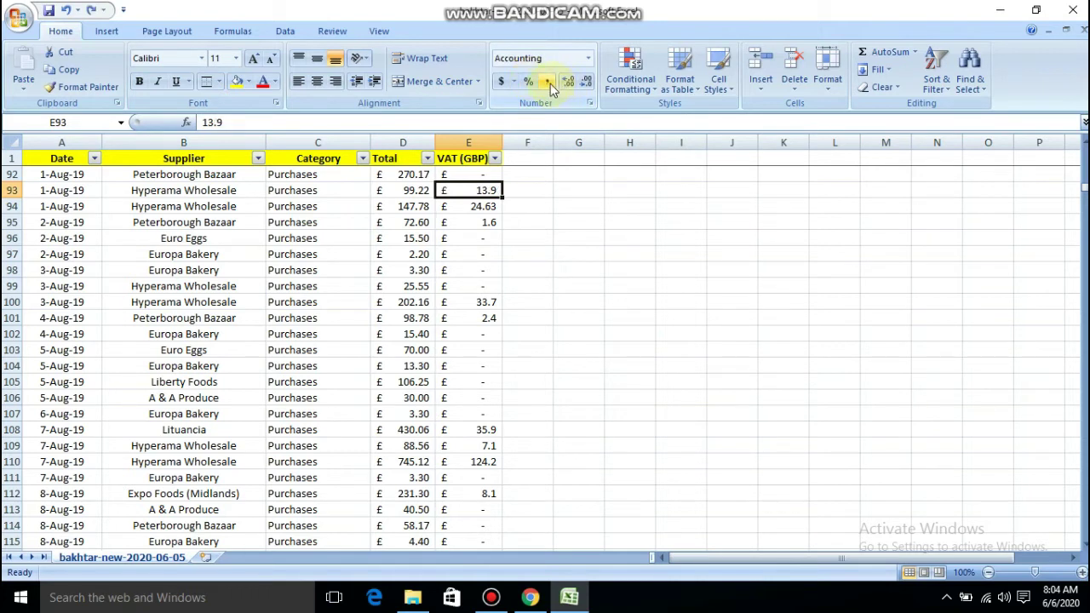
Step: Apply the comma style to the VAT amount in E93
click(550, 84)
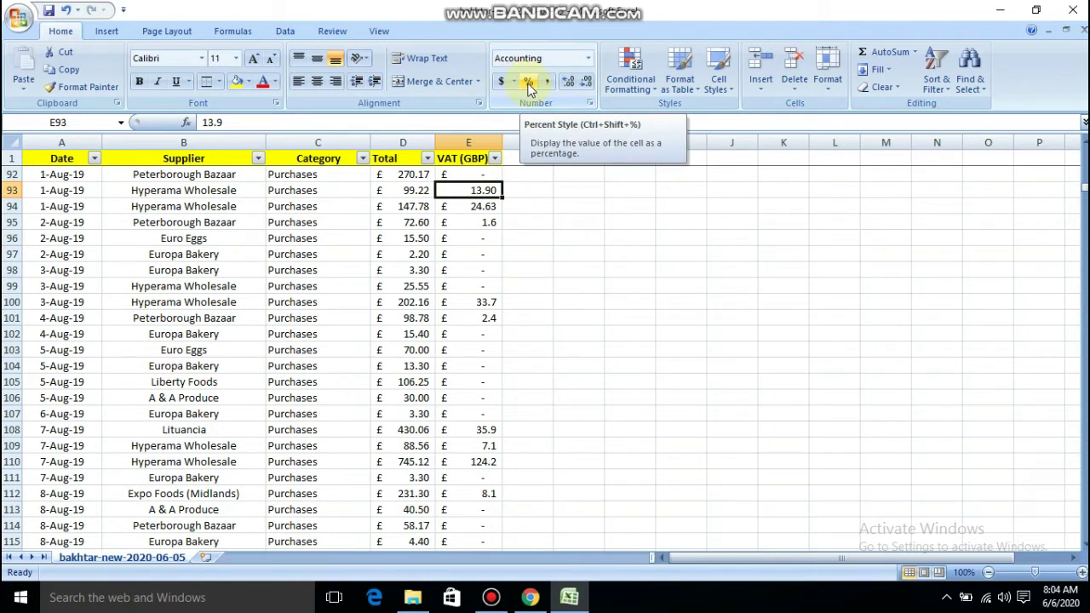
click(545, 144)
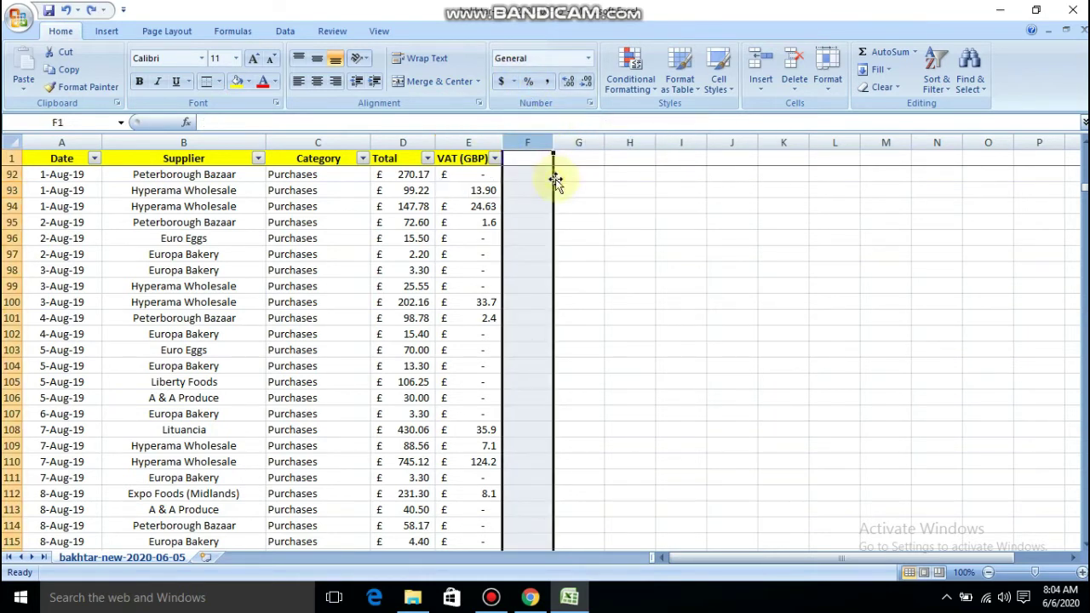
click(637, 190)
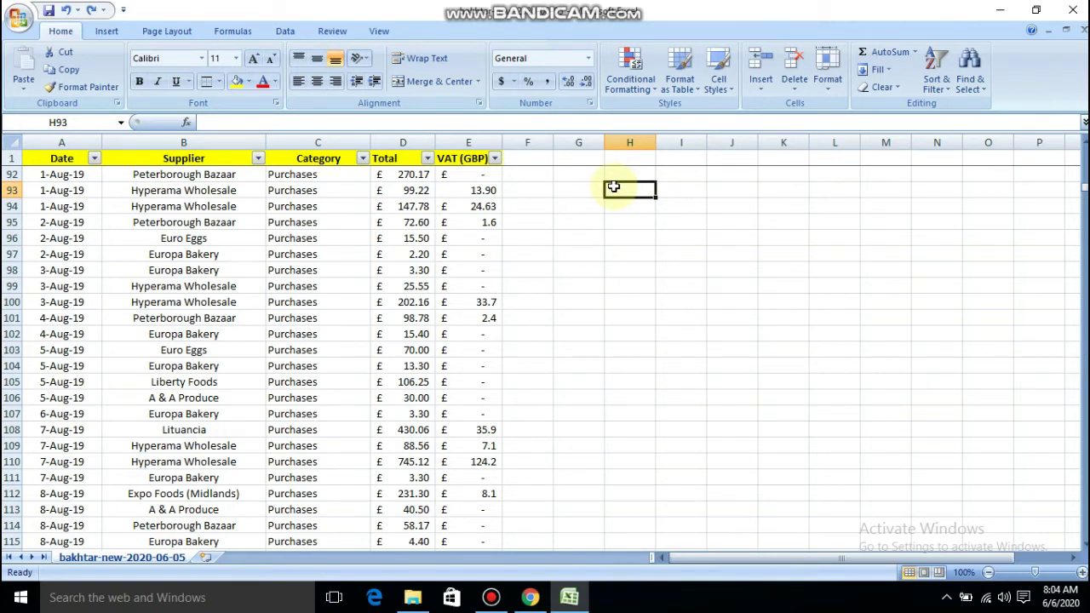
Step: Enter the label "Accounting Names" in cell G94
click(576, 189)
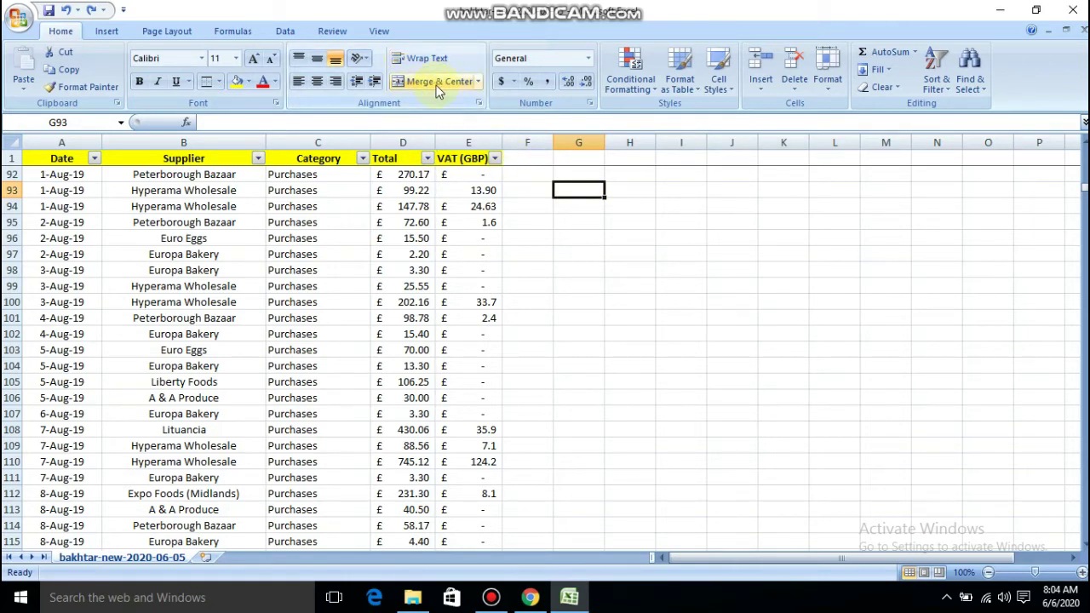
click(584, 205)
text(Accountin)
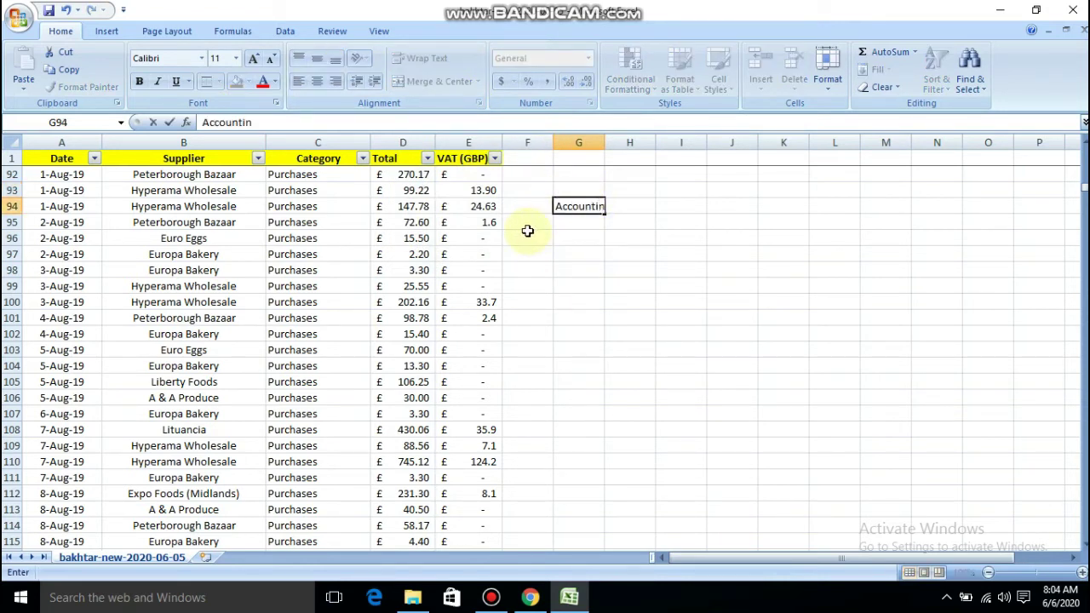
text(g Names)
key(Return)
key(Up)
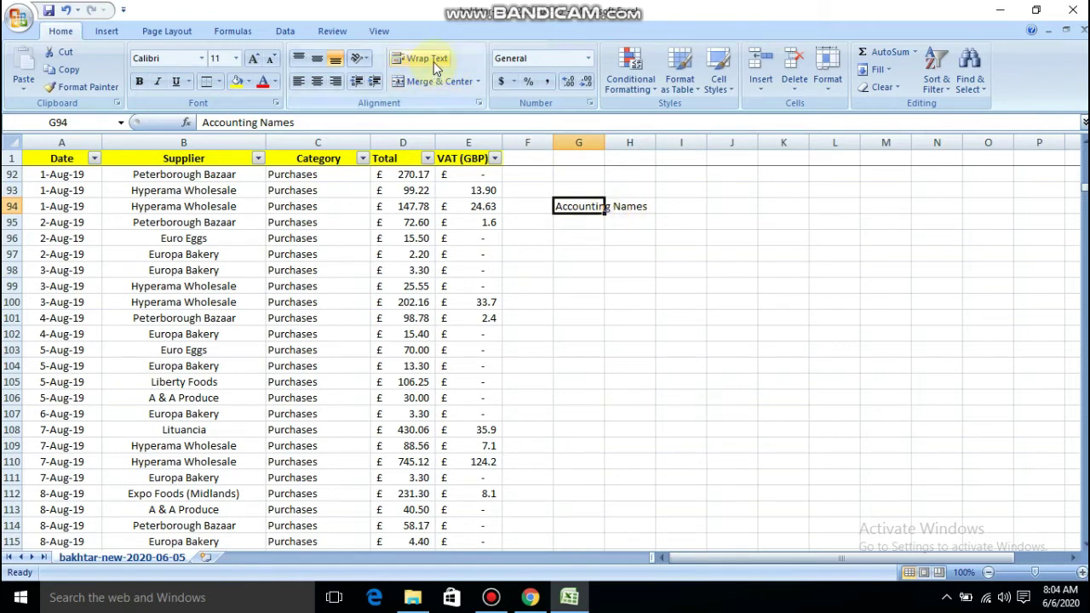
Step: Try wrapping the text in G94, and widen column G slightly
click(594, 207)
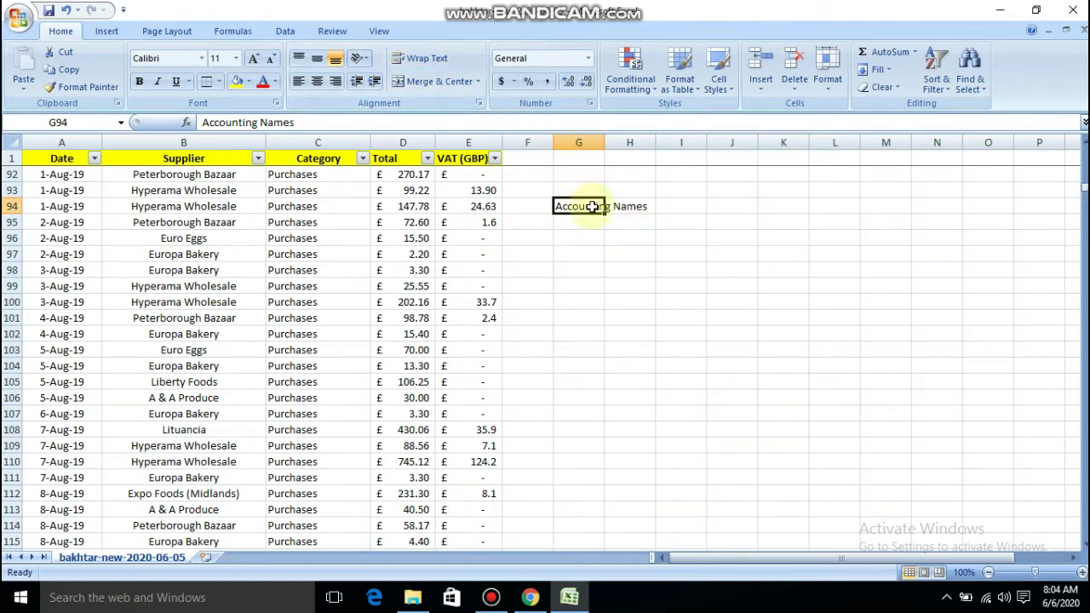
click(427, 57)
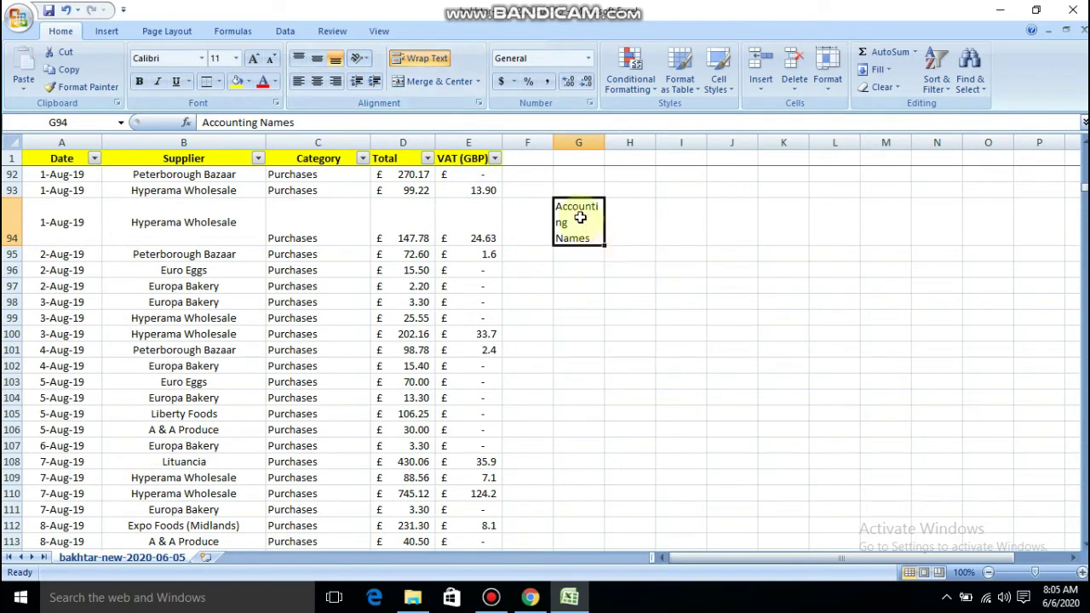
drag(605, 143, 621, 143)
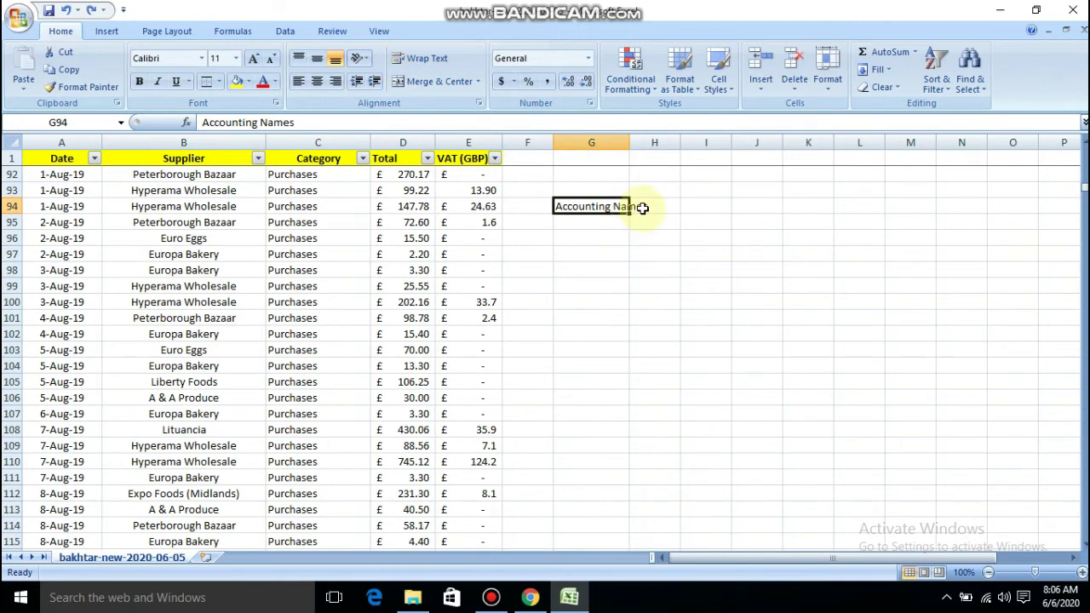
Step: Extend the label in G94 to read "Accounting Names Symbols"
click(643, 207)
click(576, 206)
key(F2)
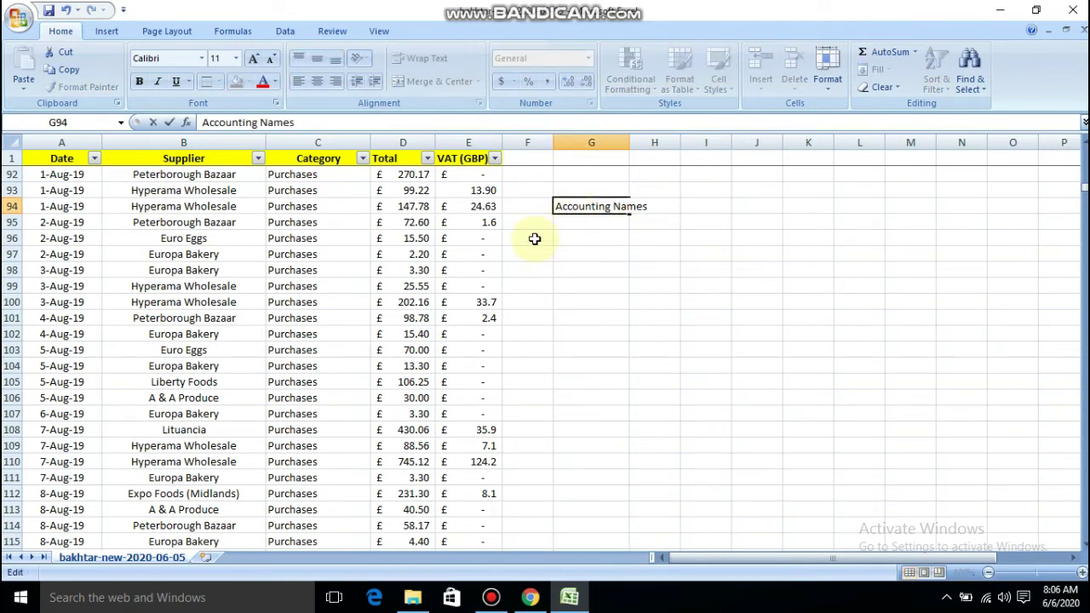
text(Symbols)
key(ctrl+Return)
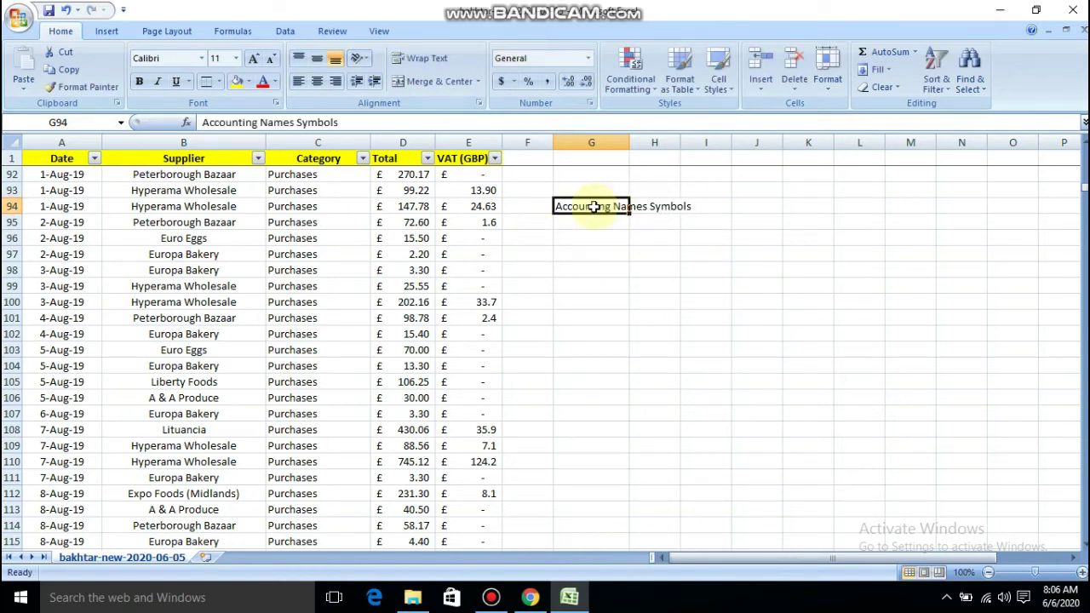
Step: Examine which cells in row 94 hold the label and which ones it only spills across
click(673, 208)
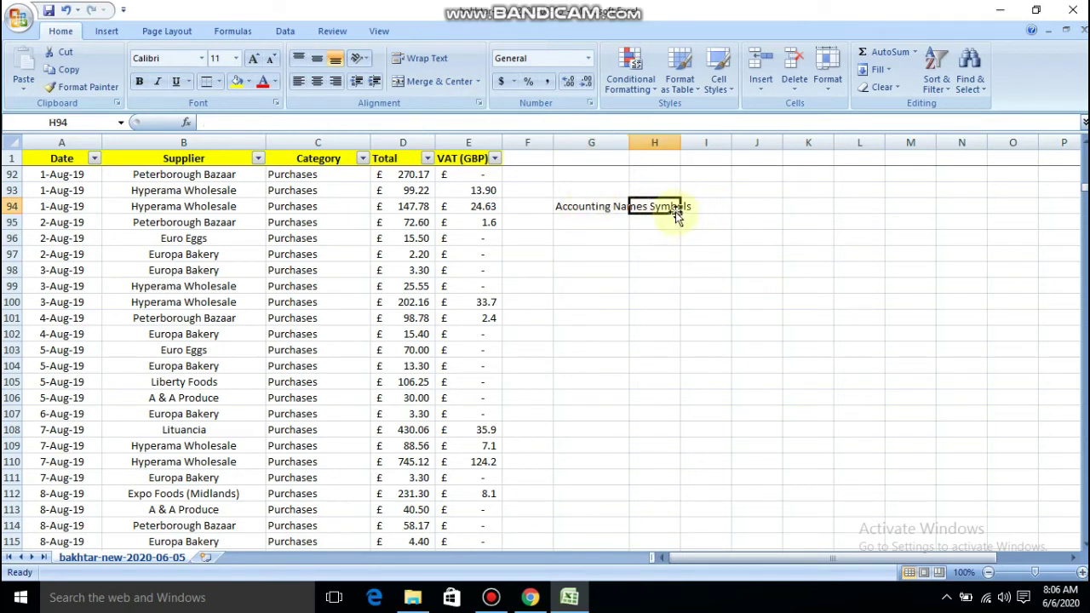
click(589, 208)
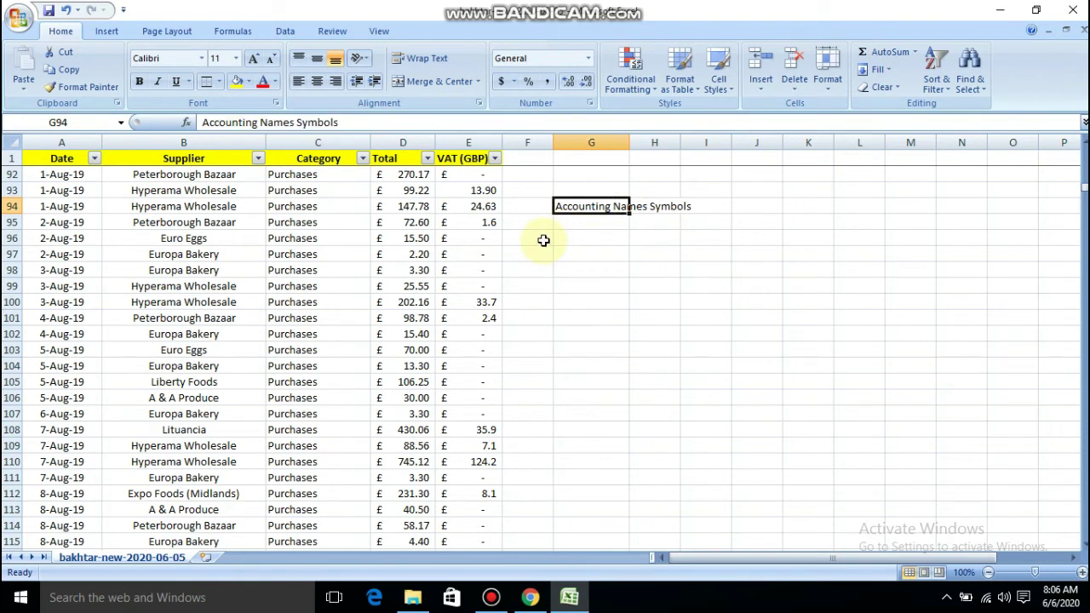
key(shift+Right)
key(shift+Right)
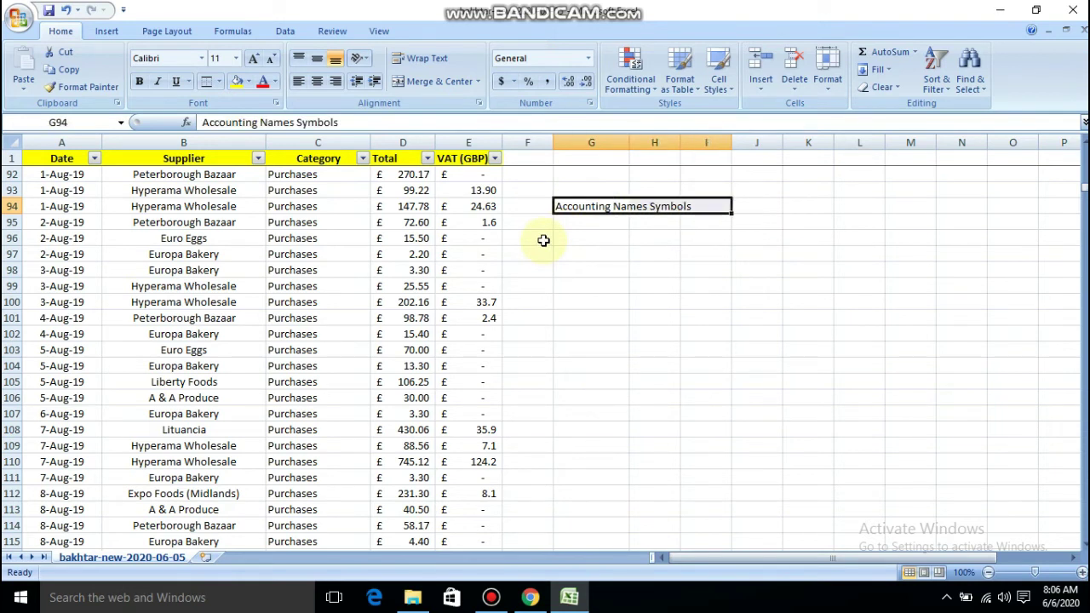
click(626, 236)
click(587, 207)
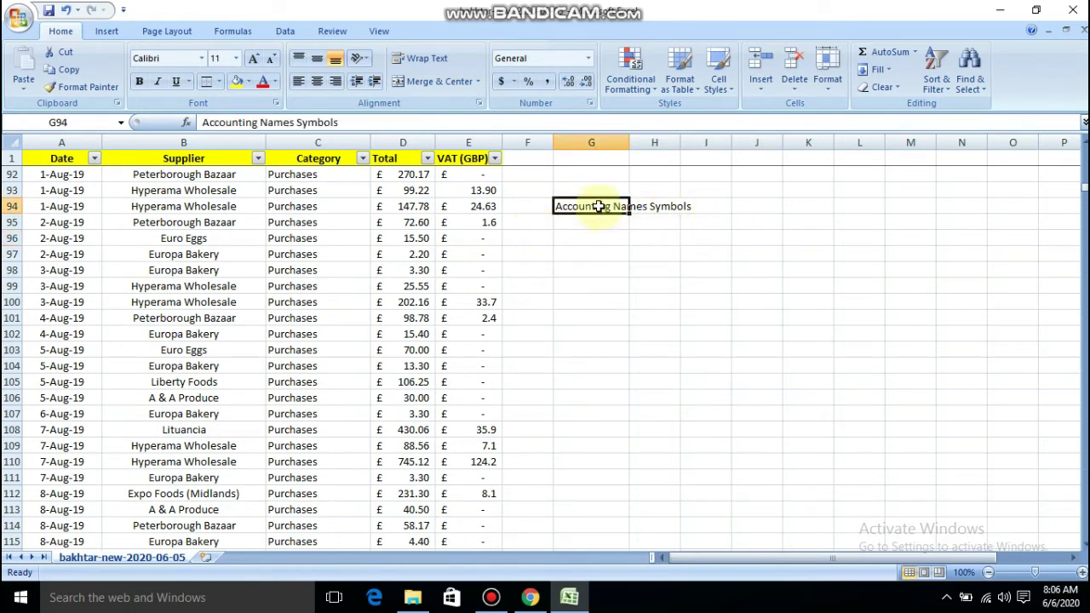
click(660, 207)
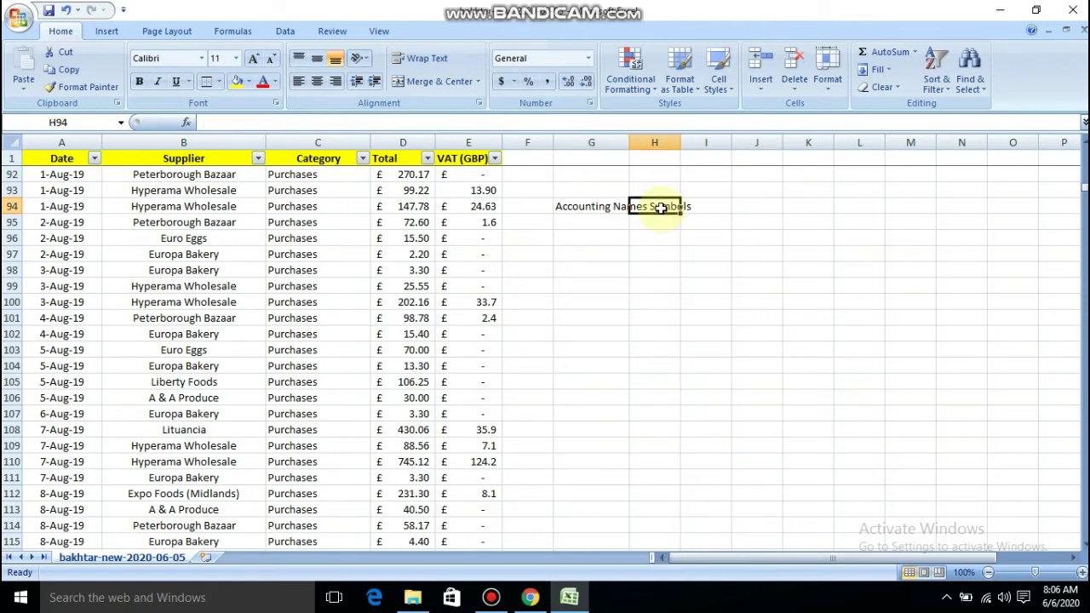
Step: Merge and center cells G94 to I94 so the label spans three columns
click(627, 207)
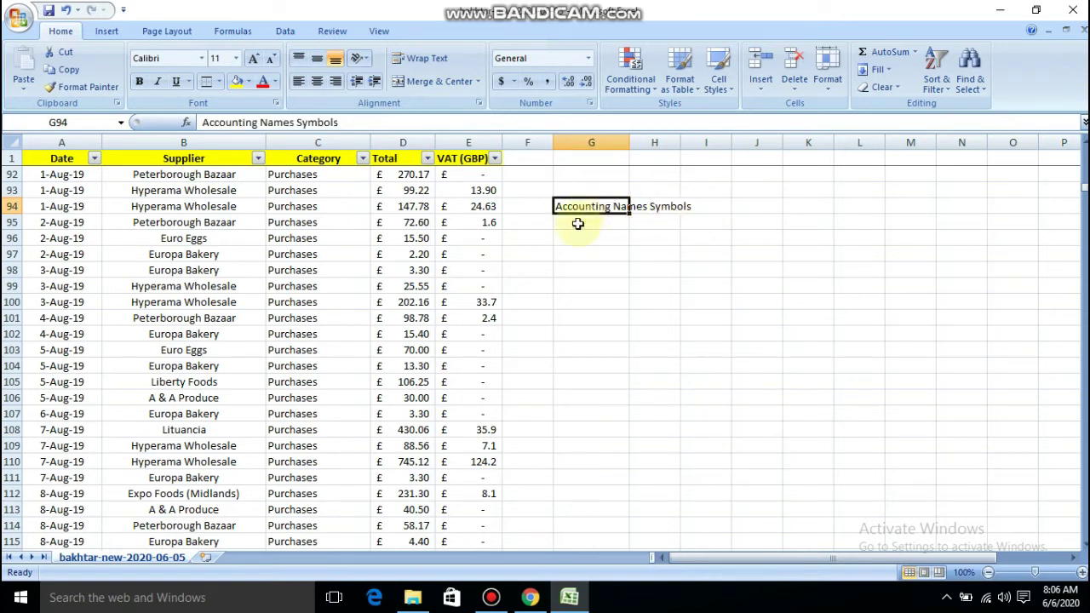
key(shift+Right)
key(shift+Right)
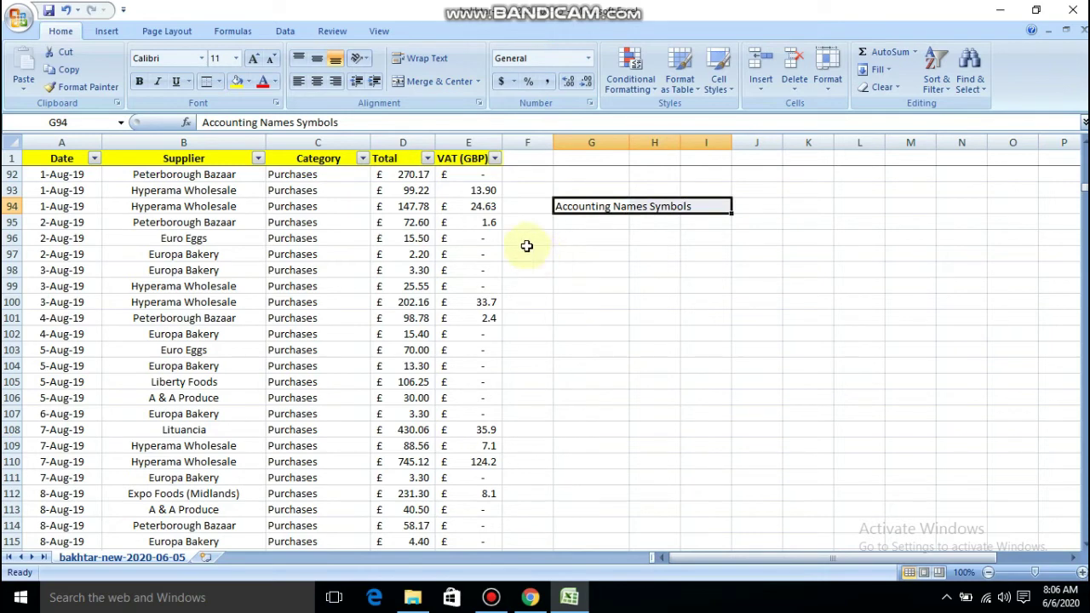
click(451, 81)
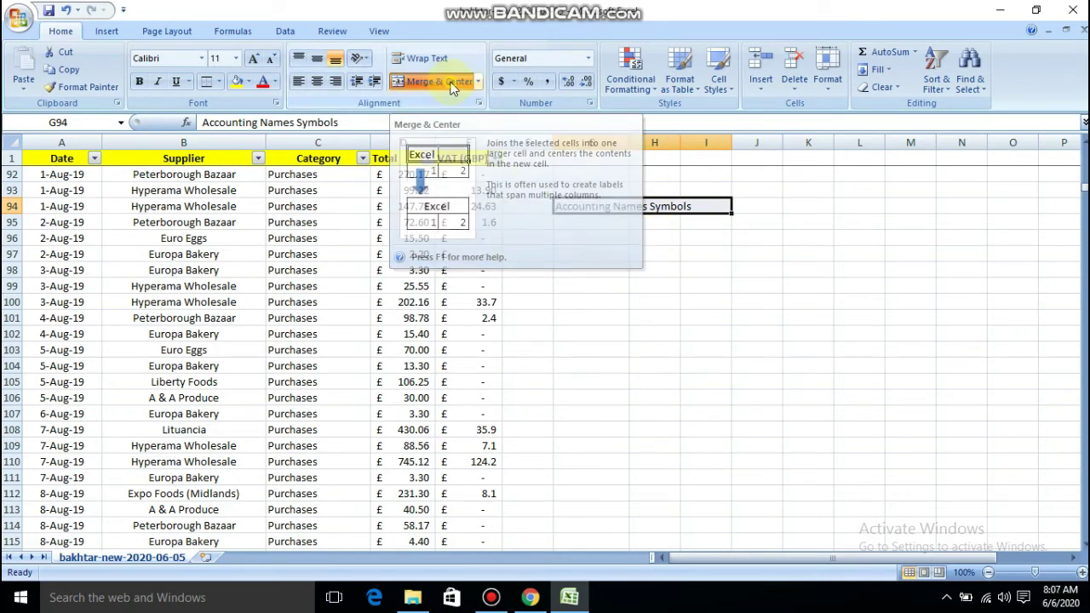
click(609, 247)
click(608, 206)
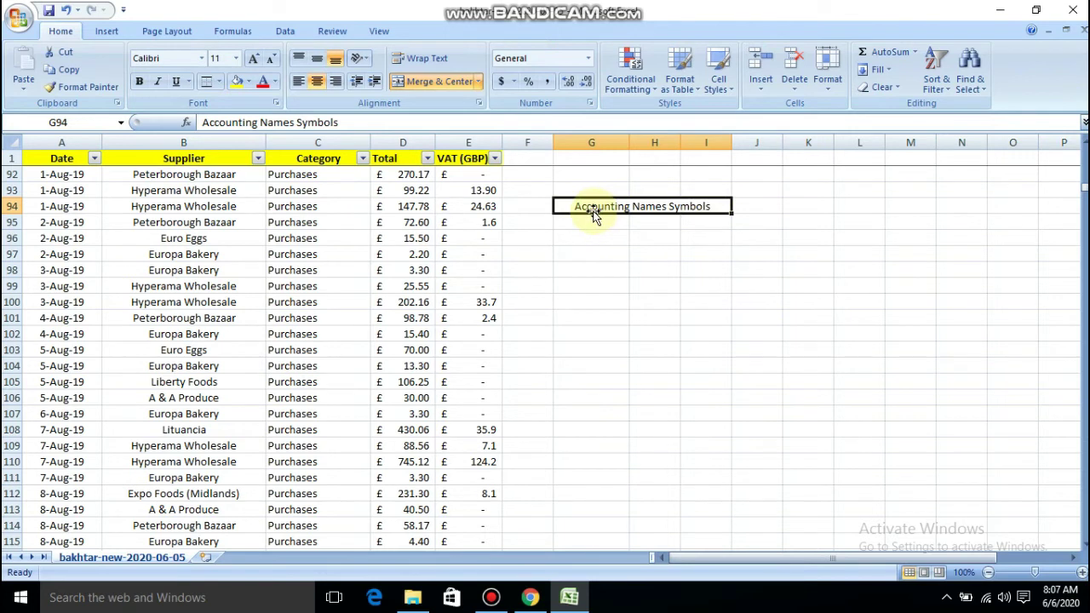
Step: Merge the label cell with the two rows below into G94:I96, and middle-align its text vertically
click(651, 266)
click(602, 212)
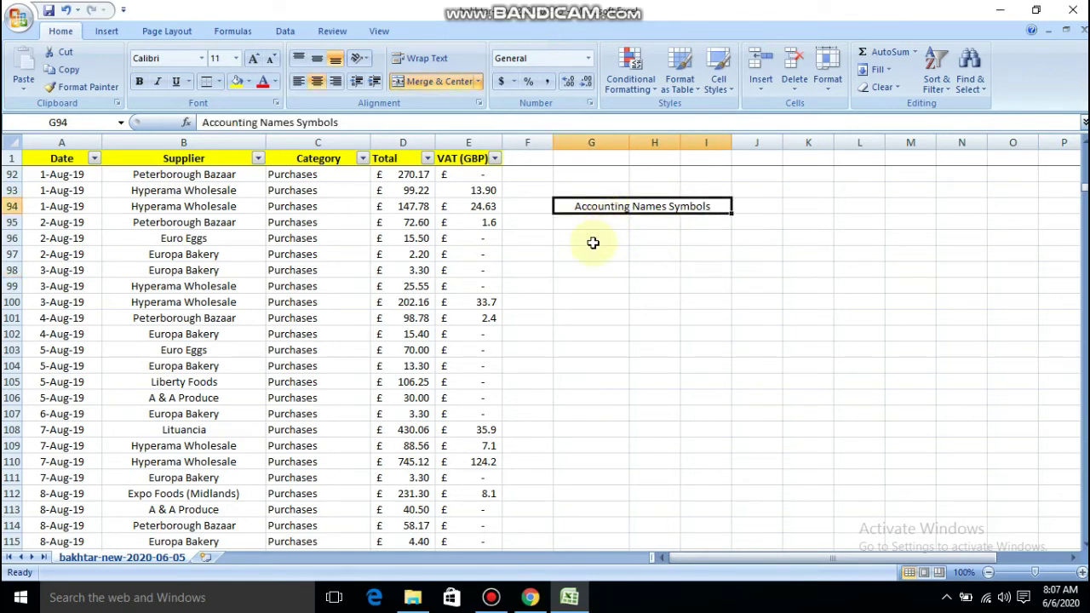
shift+click(593, 242)
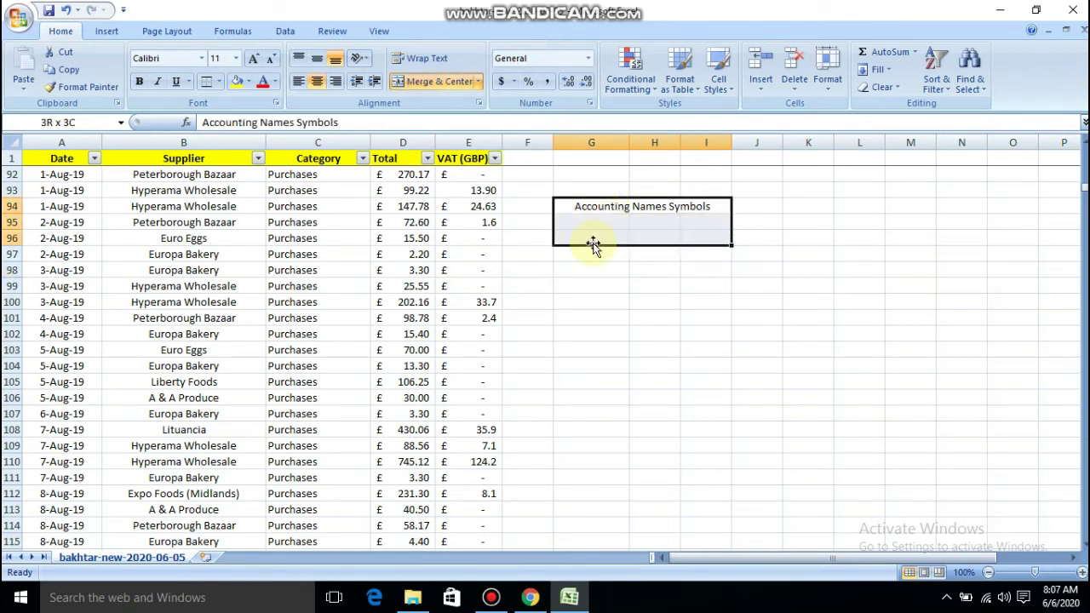
click(428, 79)
click(429, 80)
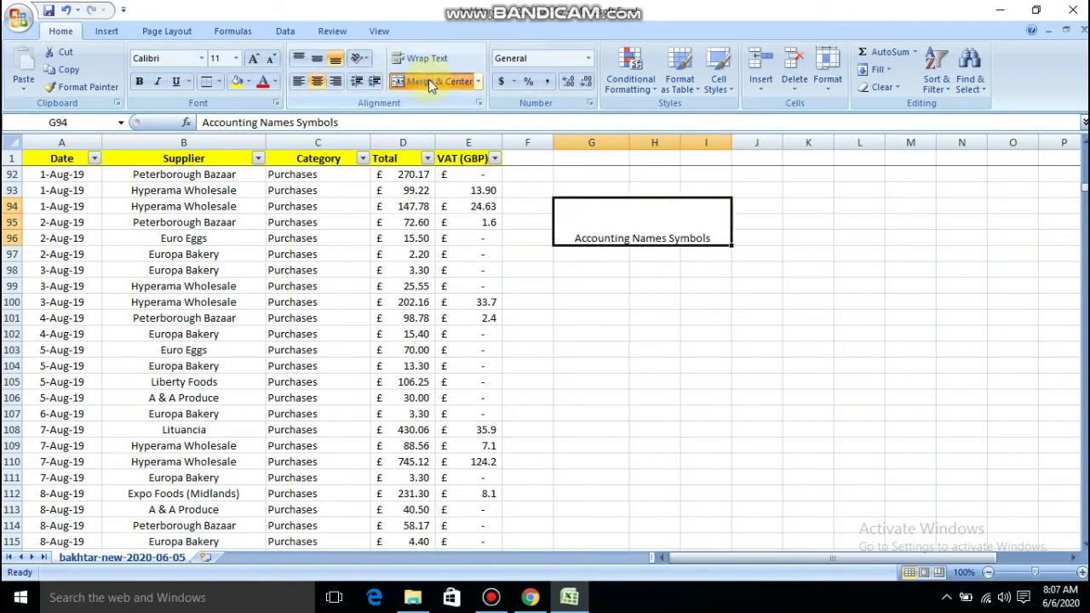
click(319, 60)
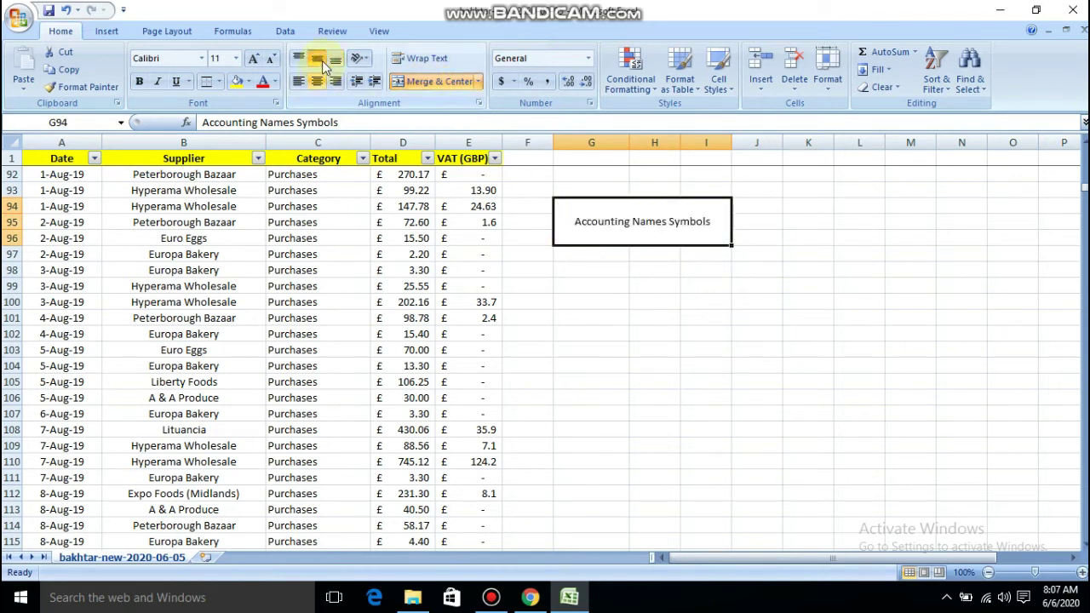
click(703, 348)
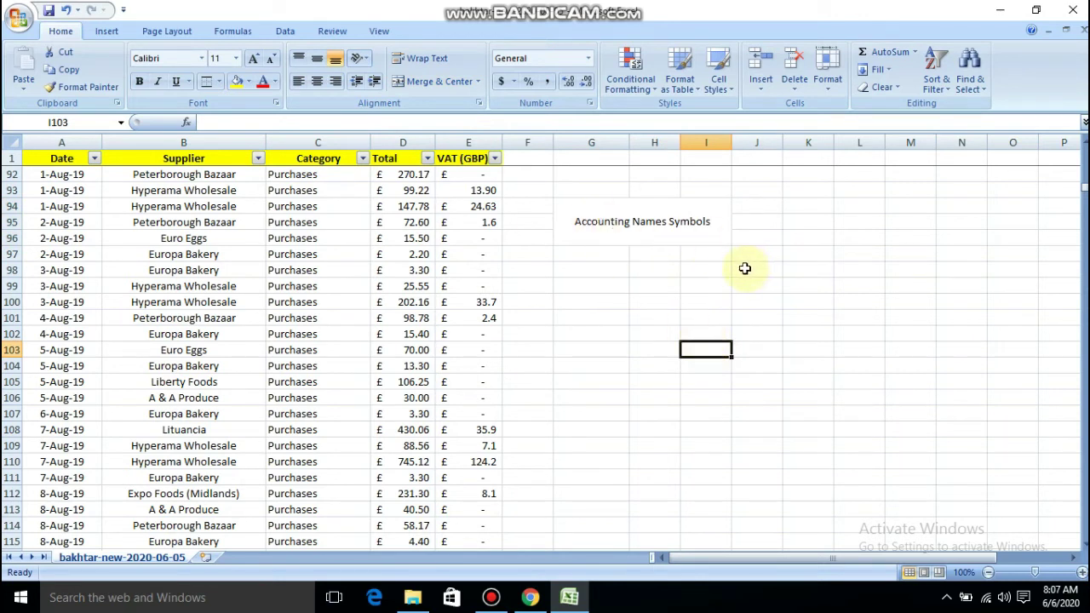
Step: Format the merged label cell G94:I96 with a yellow fill, bold text and top and bottom borders
click(614, 220)
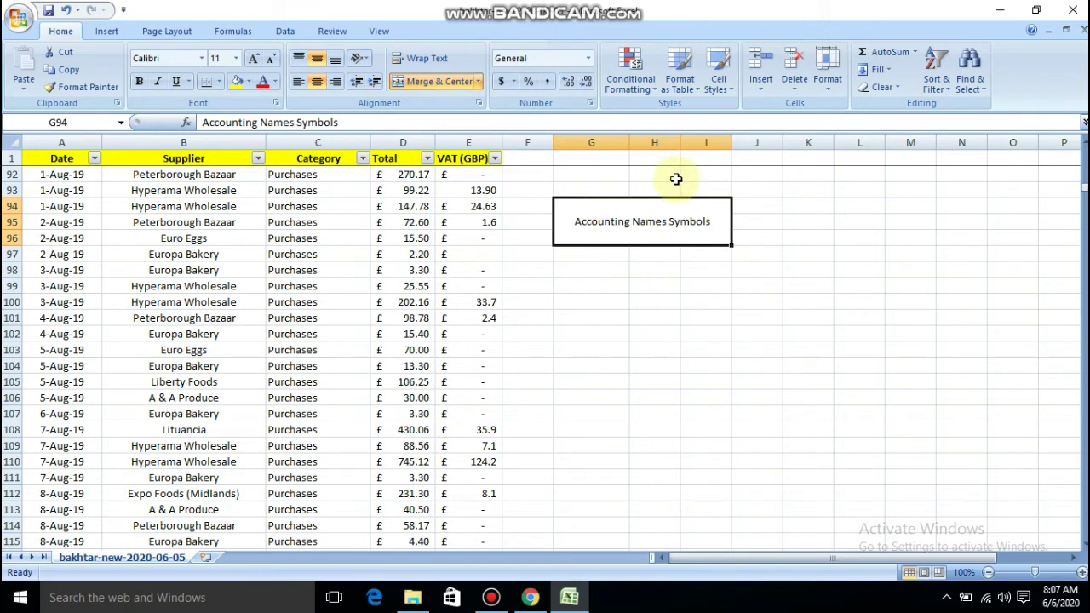
click(615, 300)
click(604, 220)
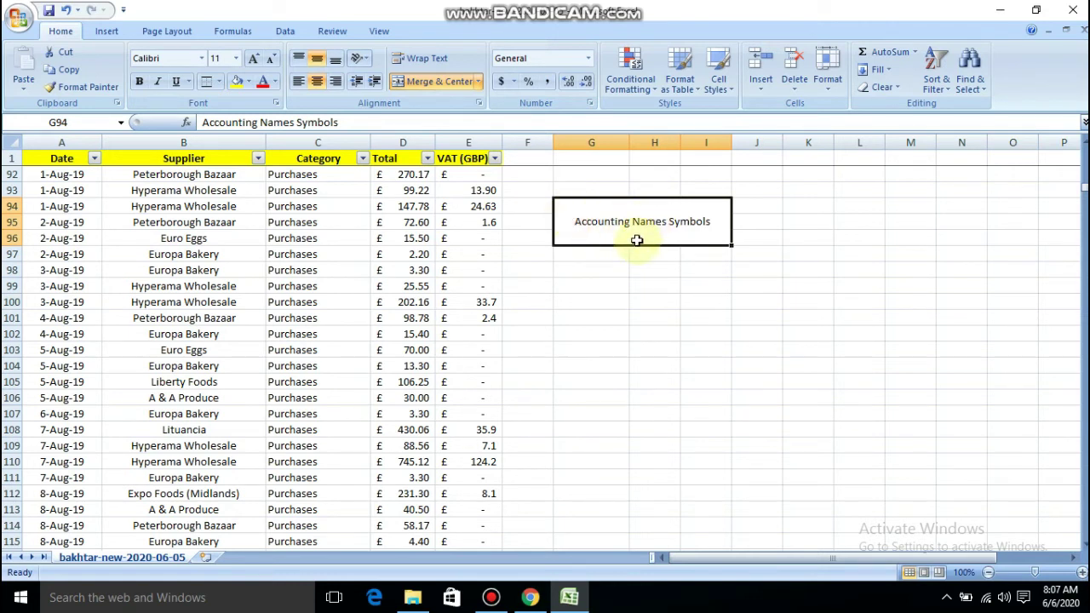
click(238, 83)
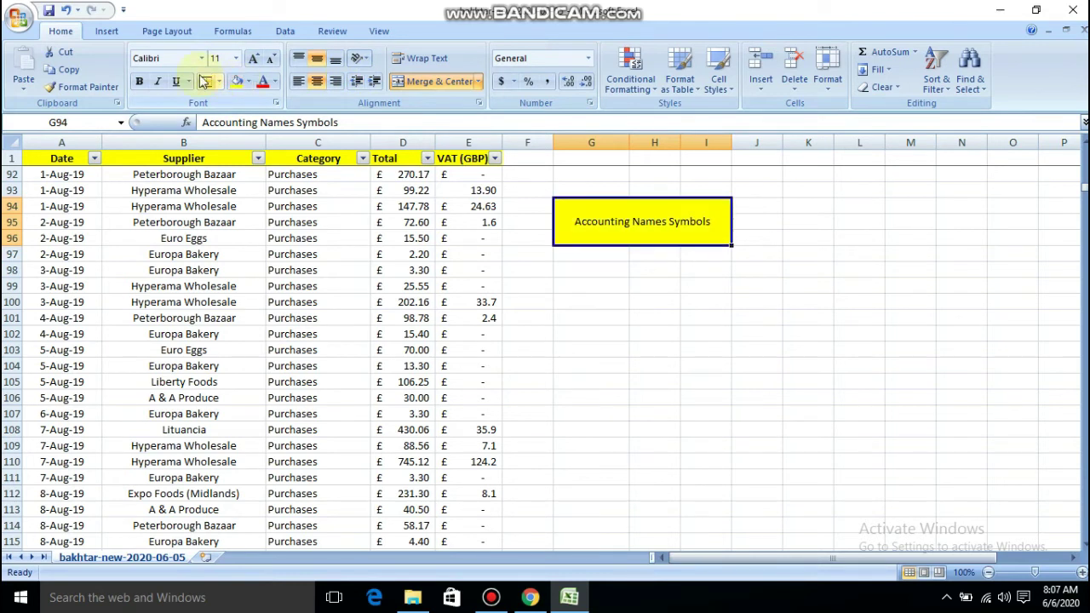
click(140, 83)
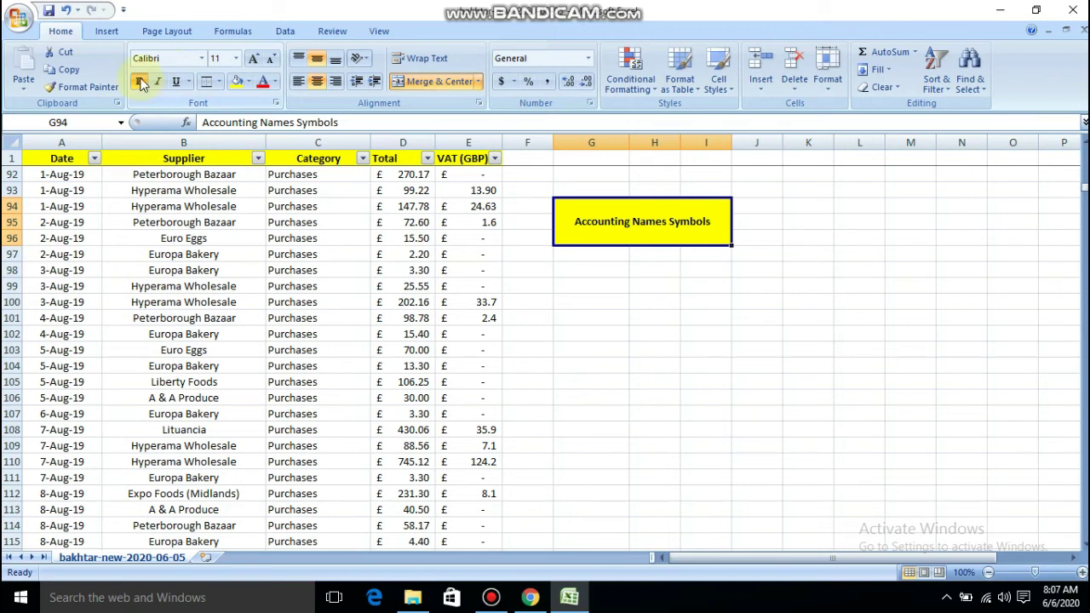
click(205, 82)
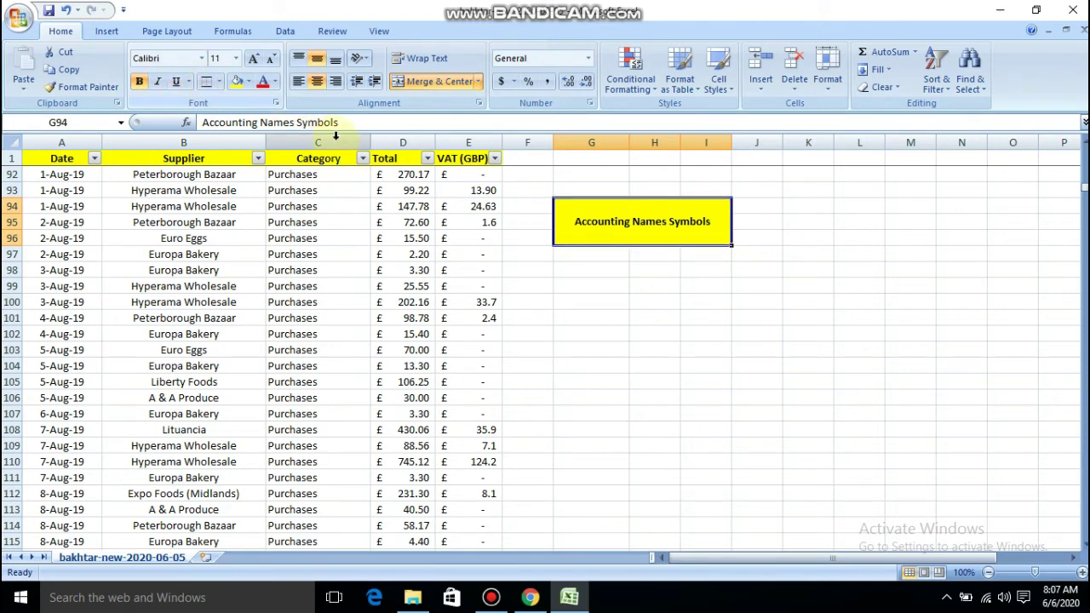
click(639, 333)
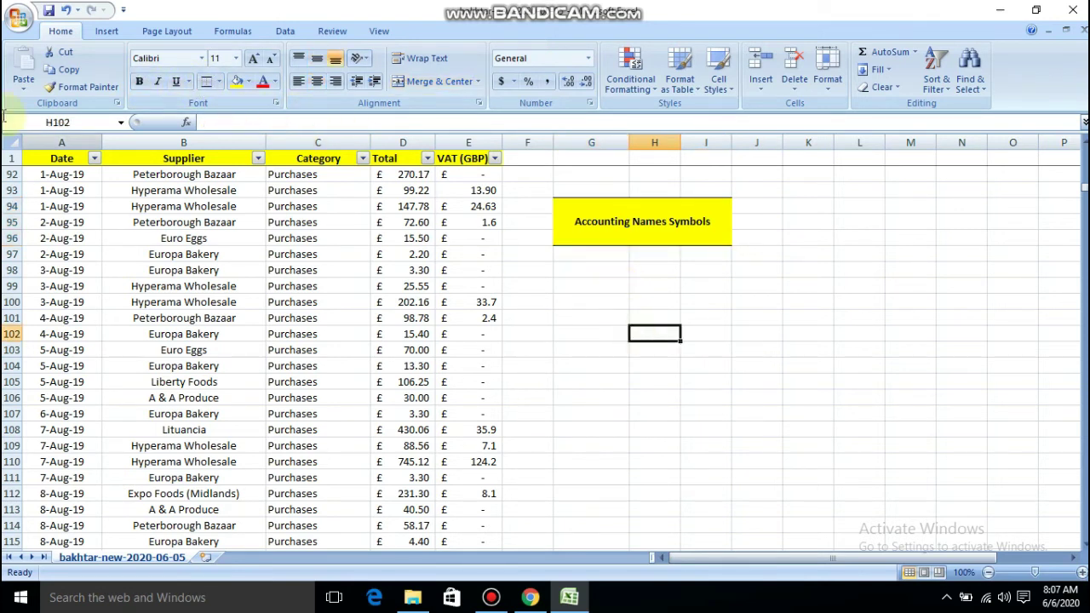
Step: Change the font of the entire sheet to Times New Roman
click(14, 141)
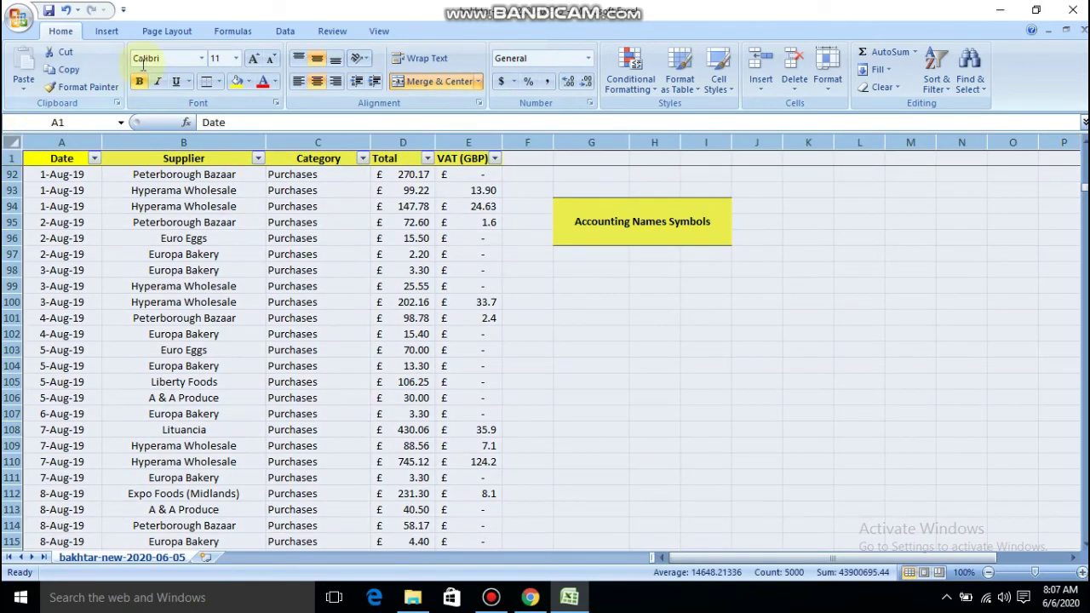
click(170, 63)
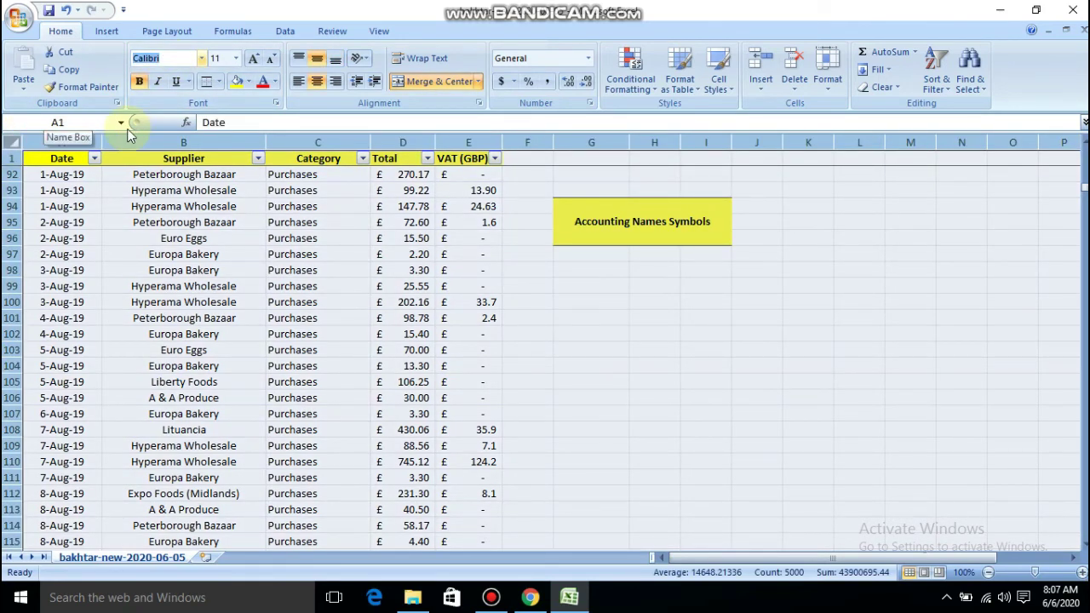
text(Times New Rom)
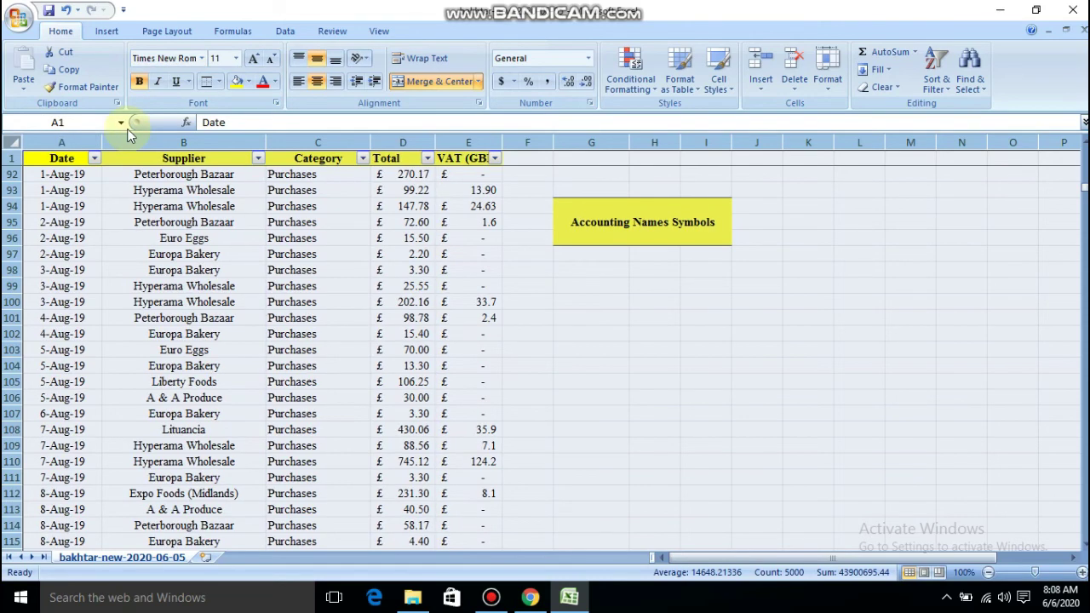
click(468, 286)
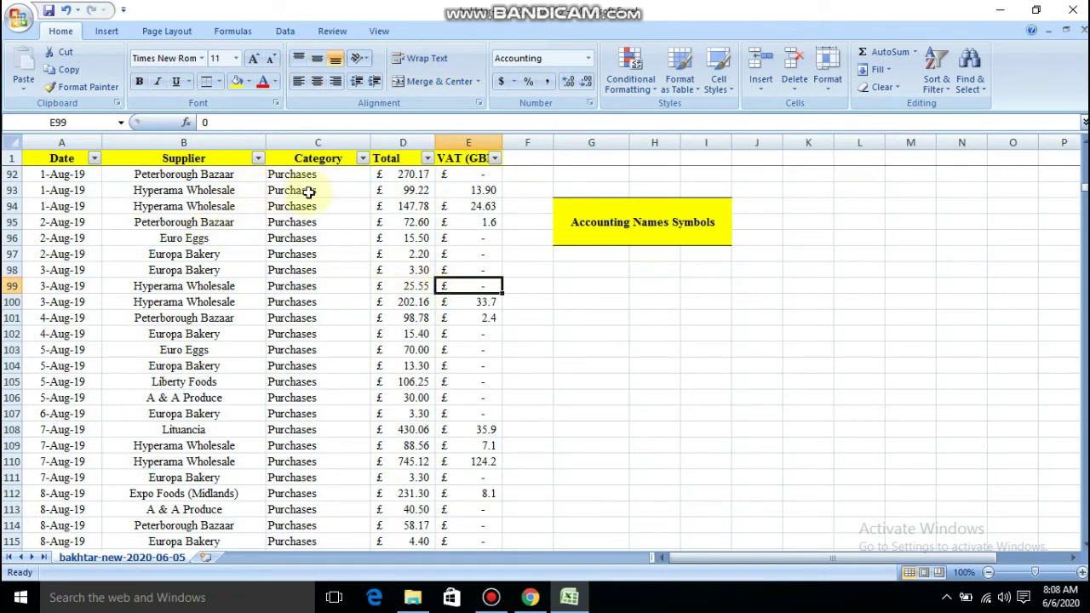
Step: Center the contents of the Category column horizontally
click(341, 141)
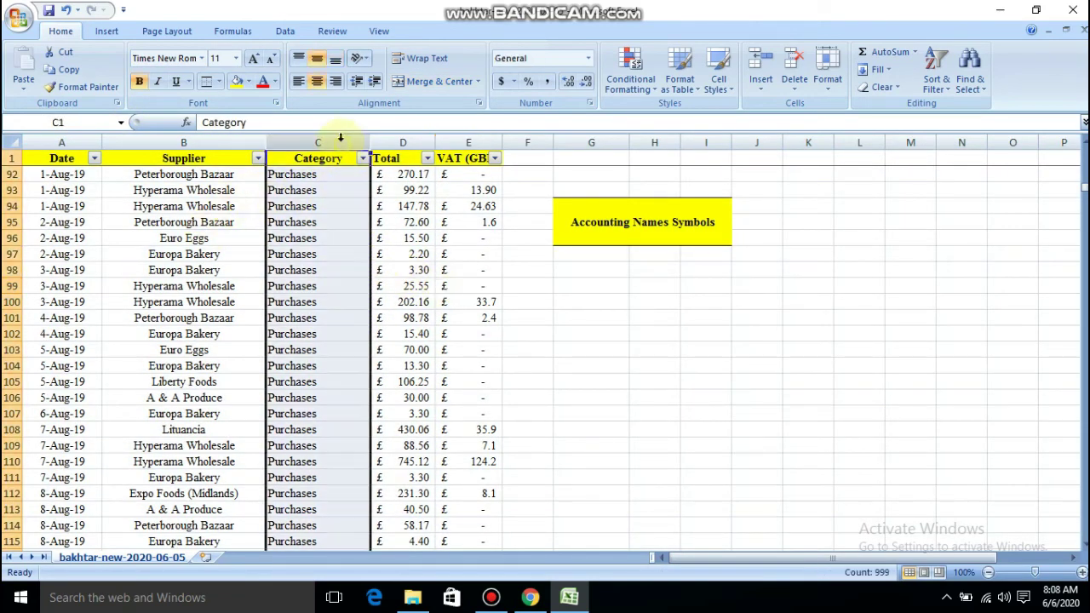
click(316, 81)
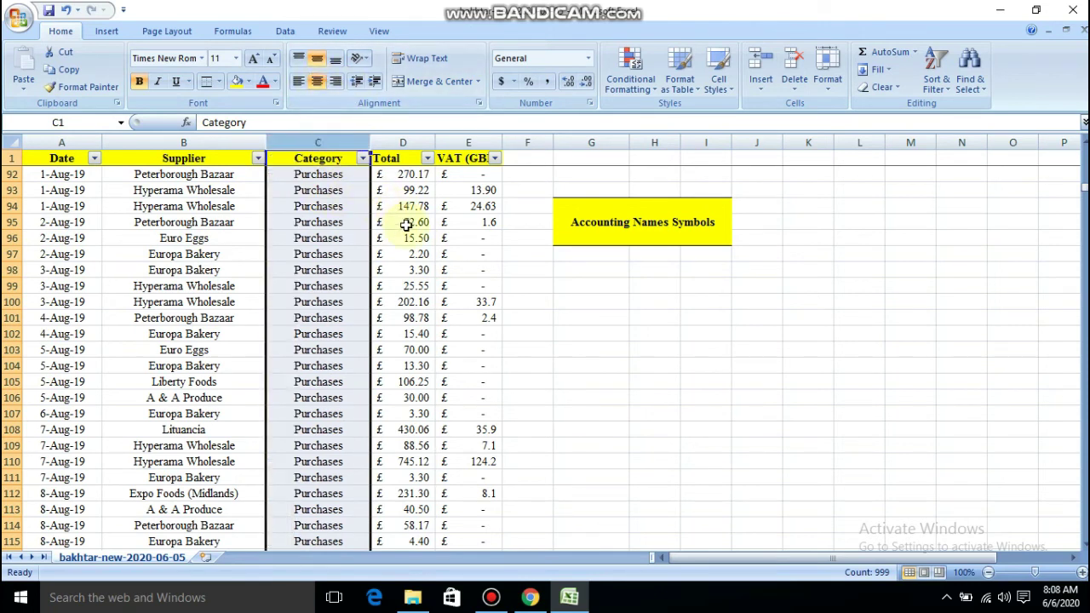
click(634, 332)
click(613, 233)
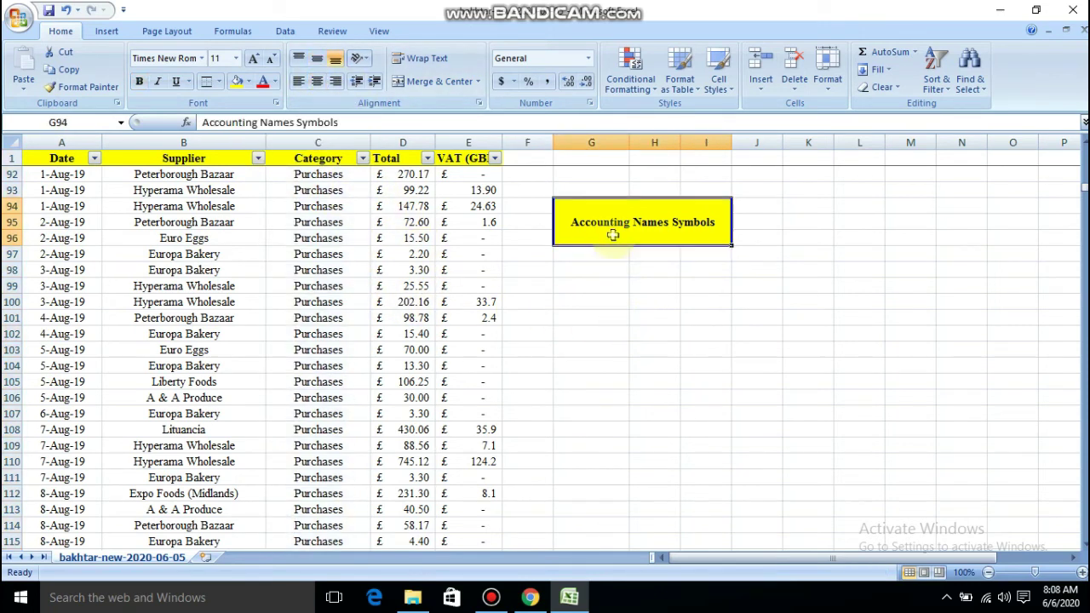
Step: Enter the text Accounts in cell G98, below the yellow label cell
click(673, 281)
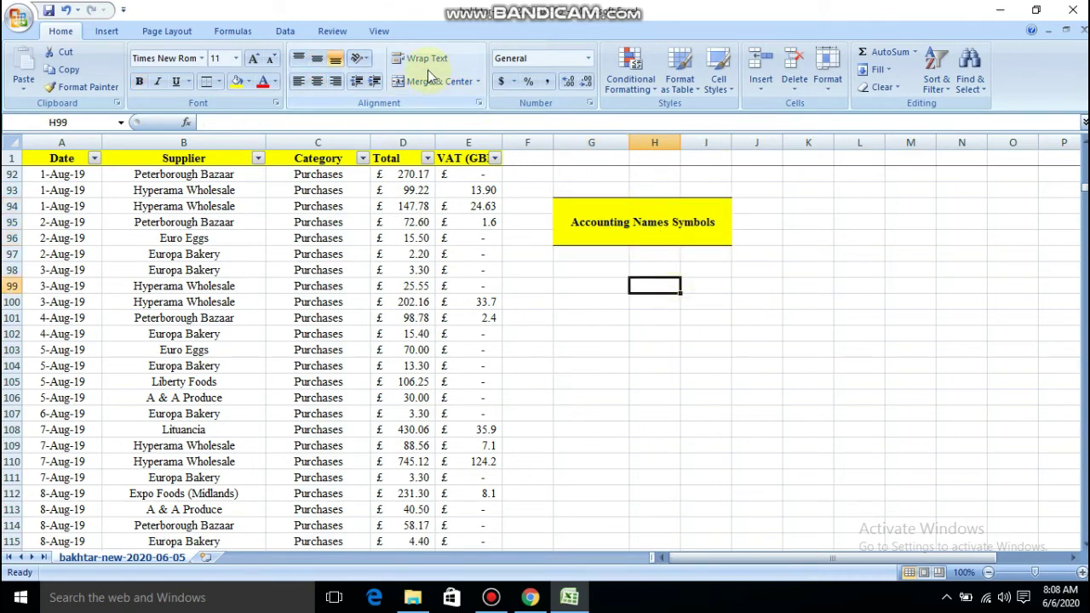
click(654, 229)
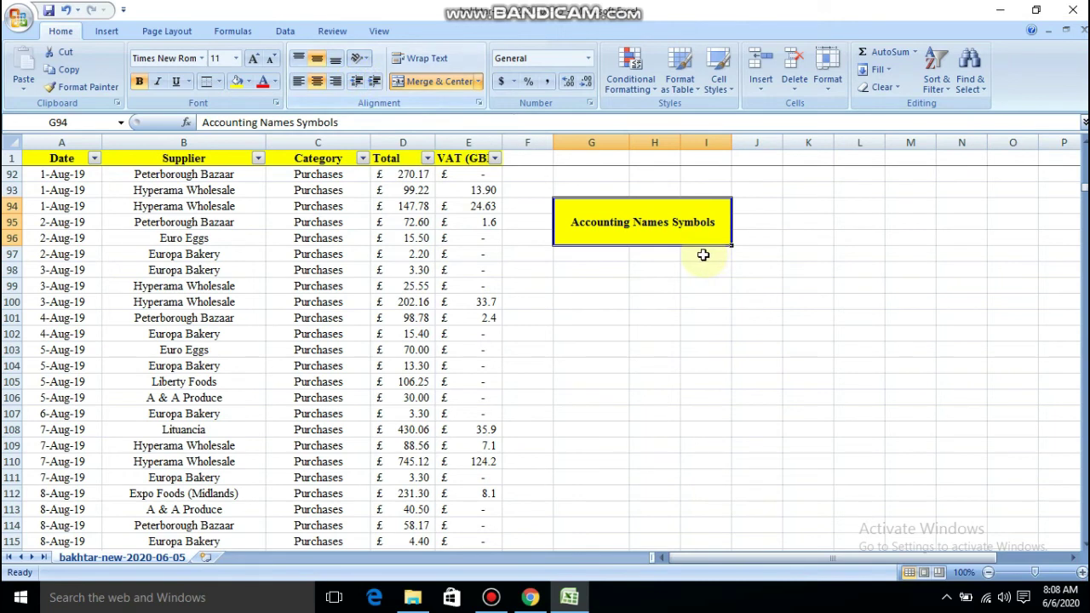
click(608, 284)
click(601, 268)
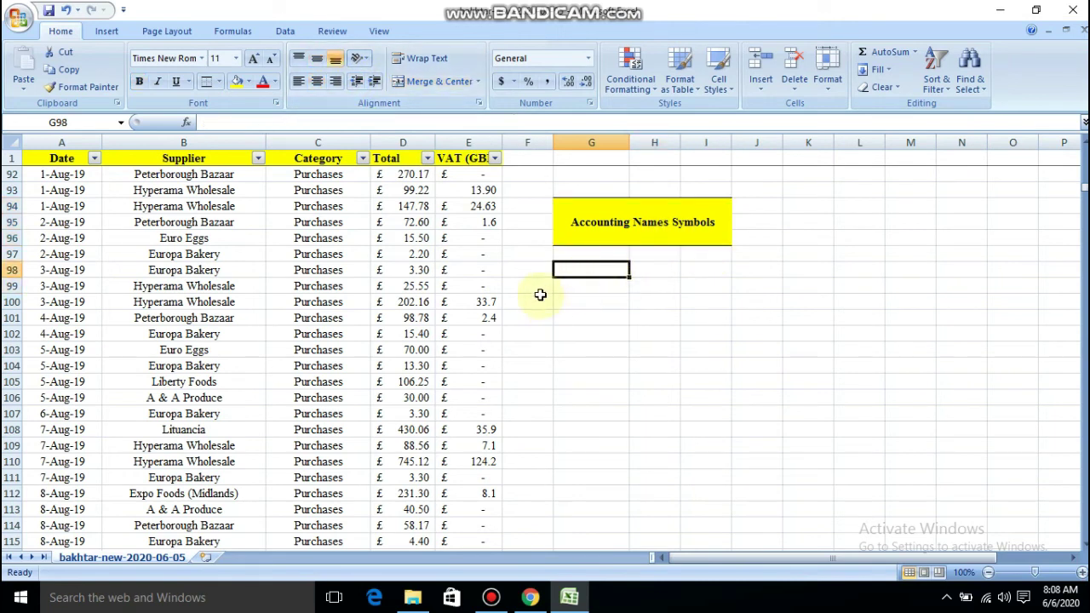
text(Account)
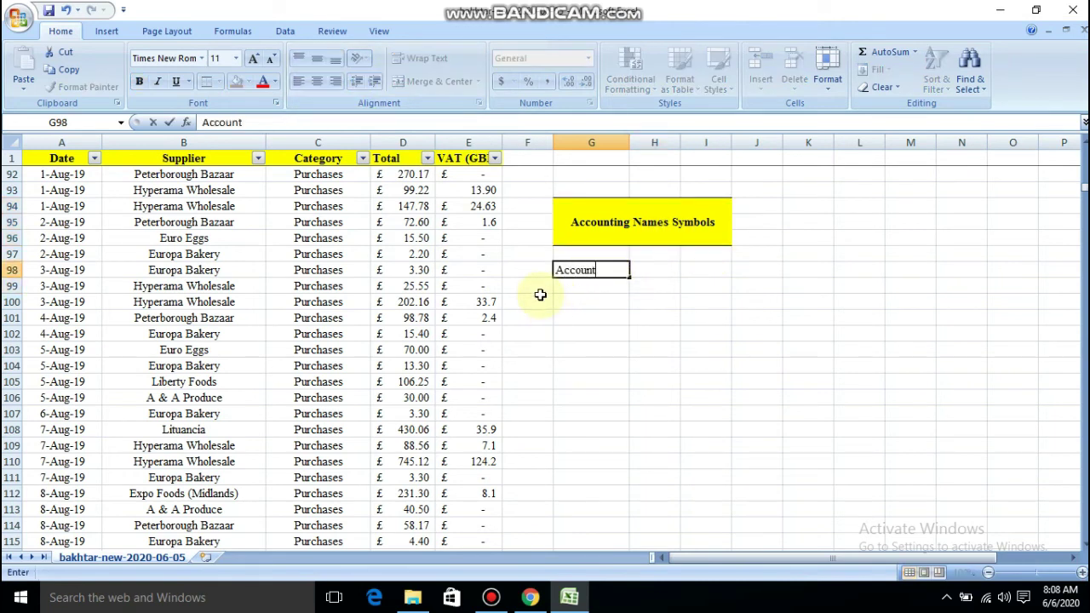
text(s)
key(Tab)
key(Left)
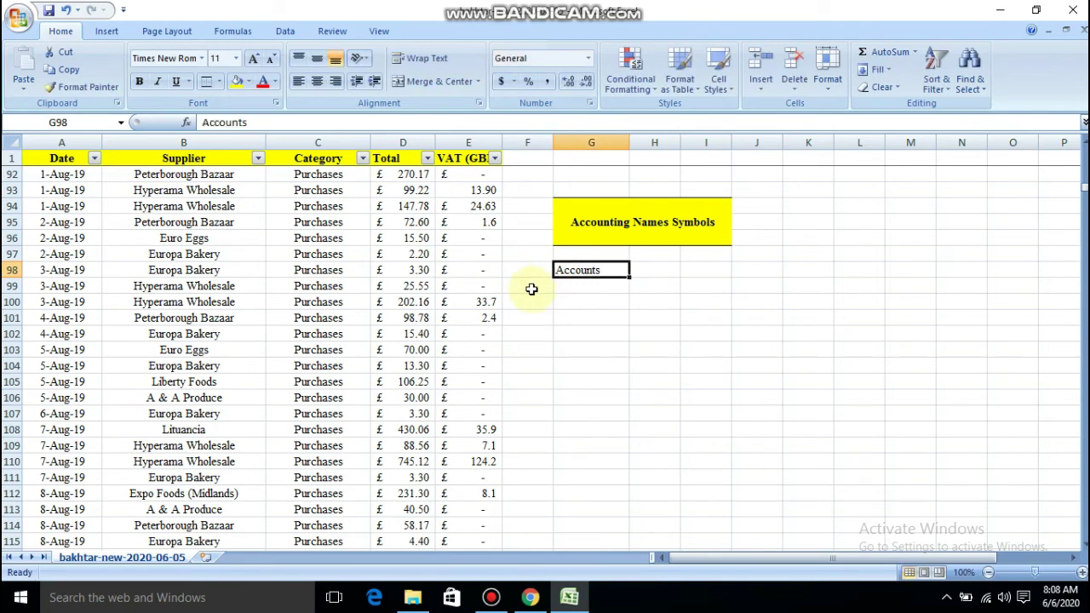
Step: Increase the indent of the Accounts text in G98 until it extends past the cell's right edge
click(373, 84)
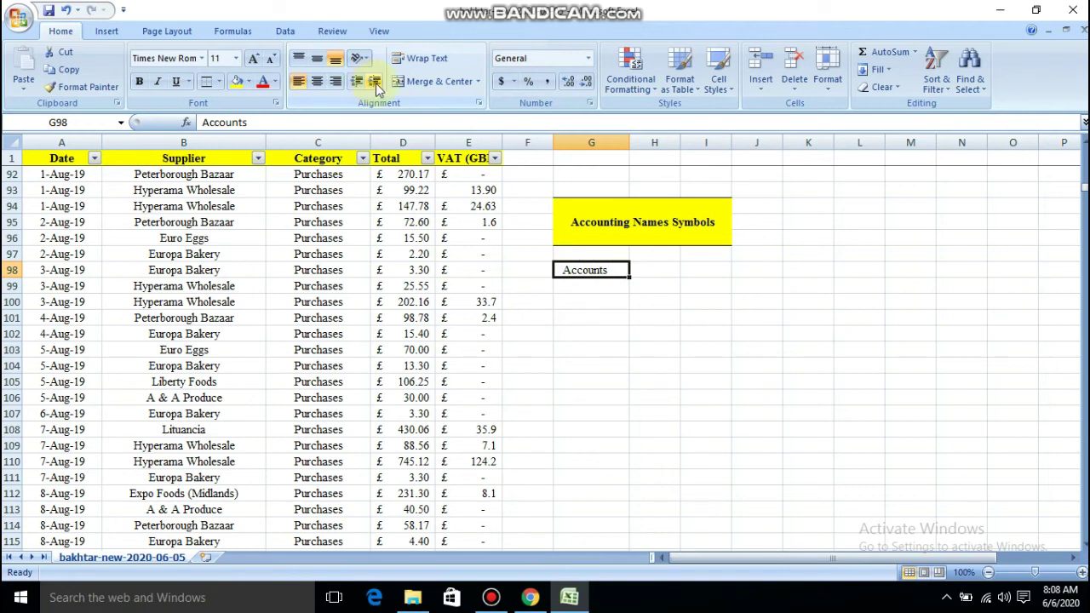
click(377, 84)
click(377, 84)
click(376, 85)
click(376, 85)
click(376, 86)
click(375, 85)
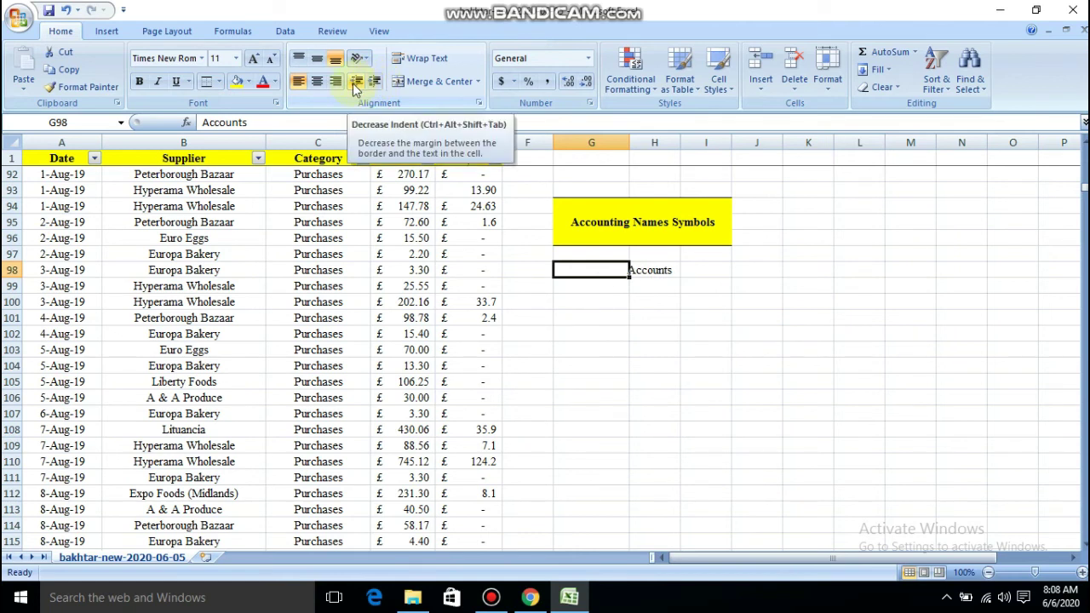
Step: Decrease the indent of the Accounts text in G98 to 3 so it fits inside the cell
click(356, 86)
click(356, 86)
click(356, 86)
click(355, 86)
click(356, 86)
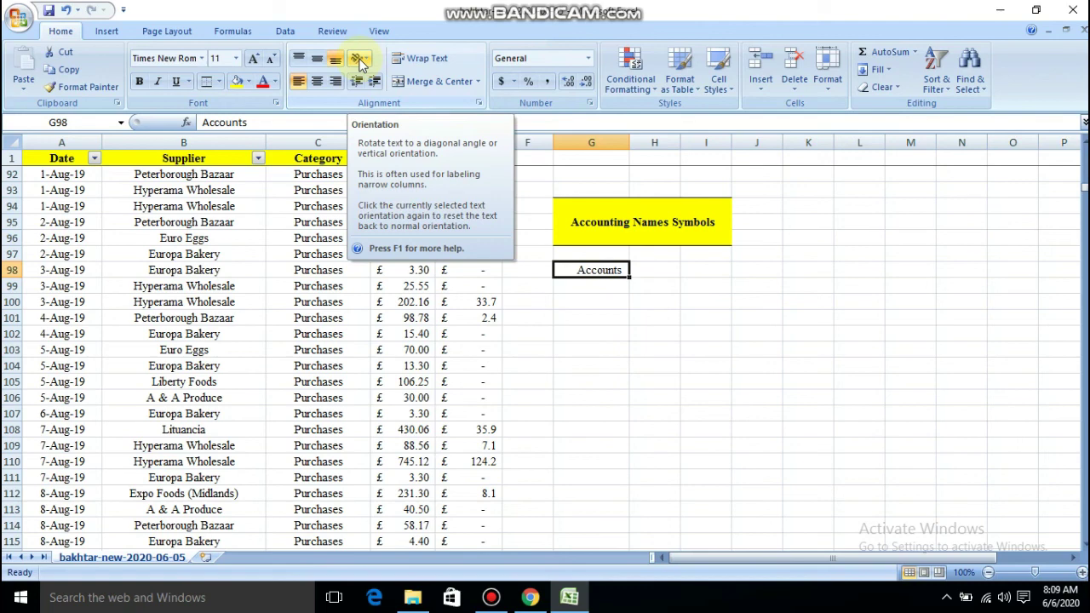
Step: Try the Vertical Text orientation on the Accounts cell and view its cell alignment settings without changing them
click(359, 59)
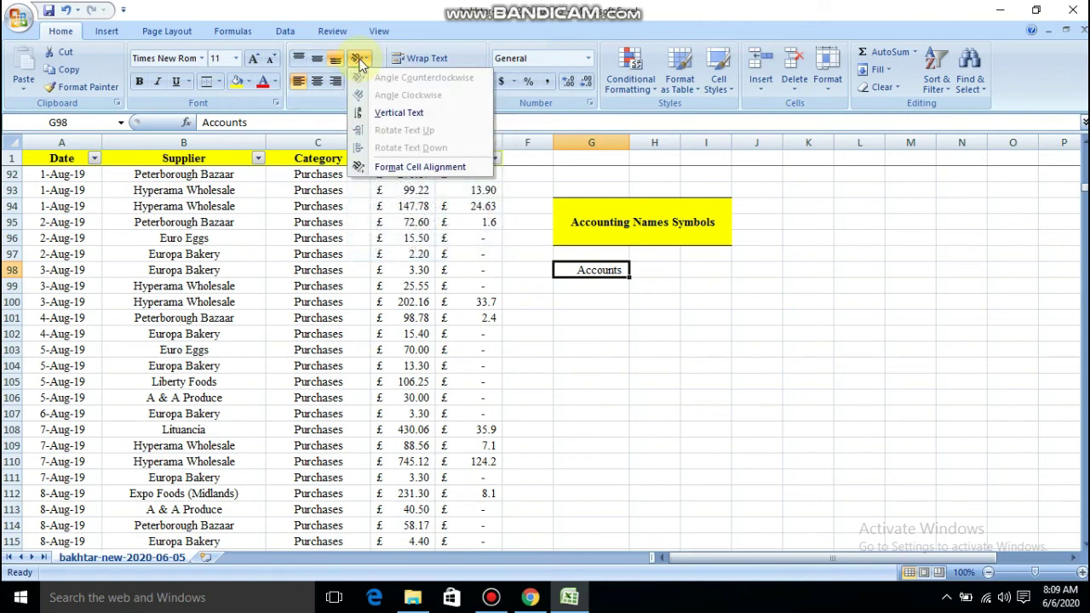
click(400, 114)
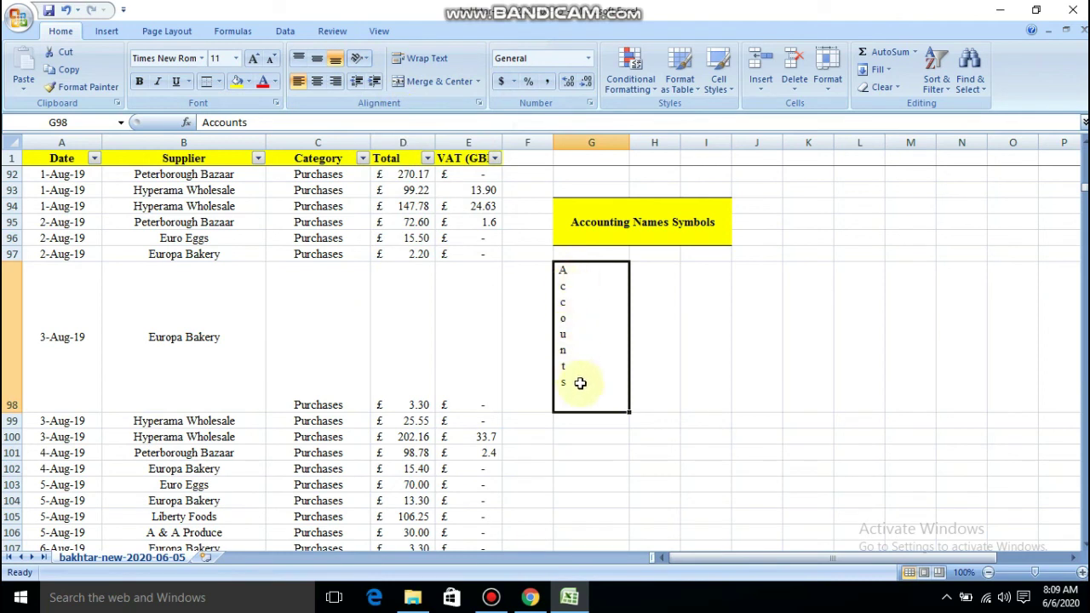
click(360, 58)
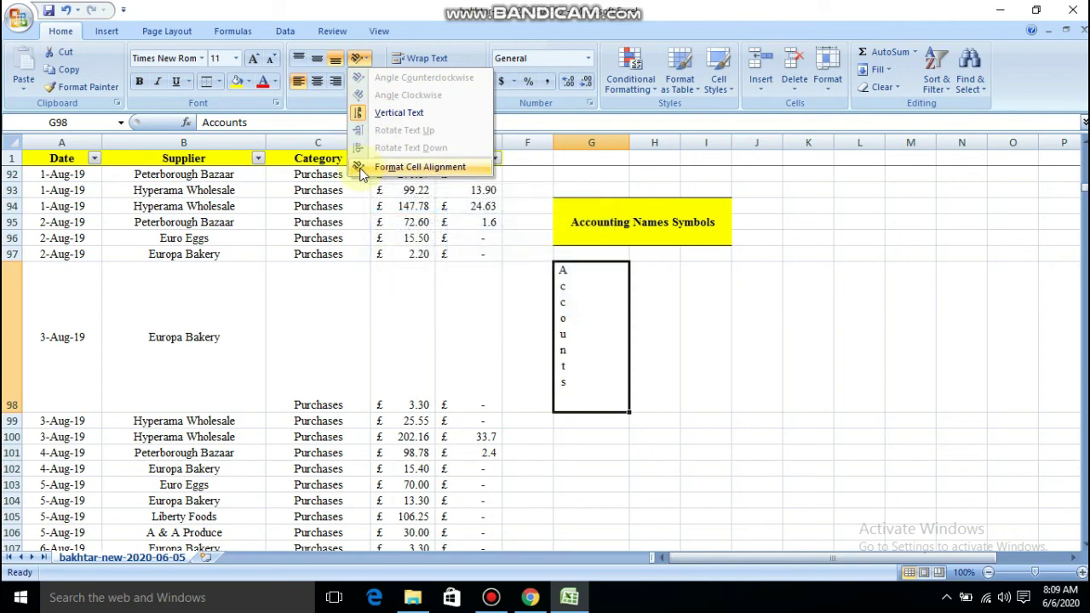
click(401, 166)
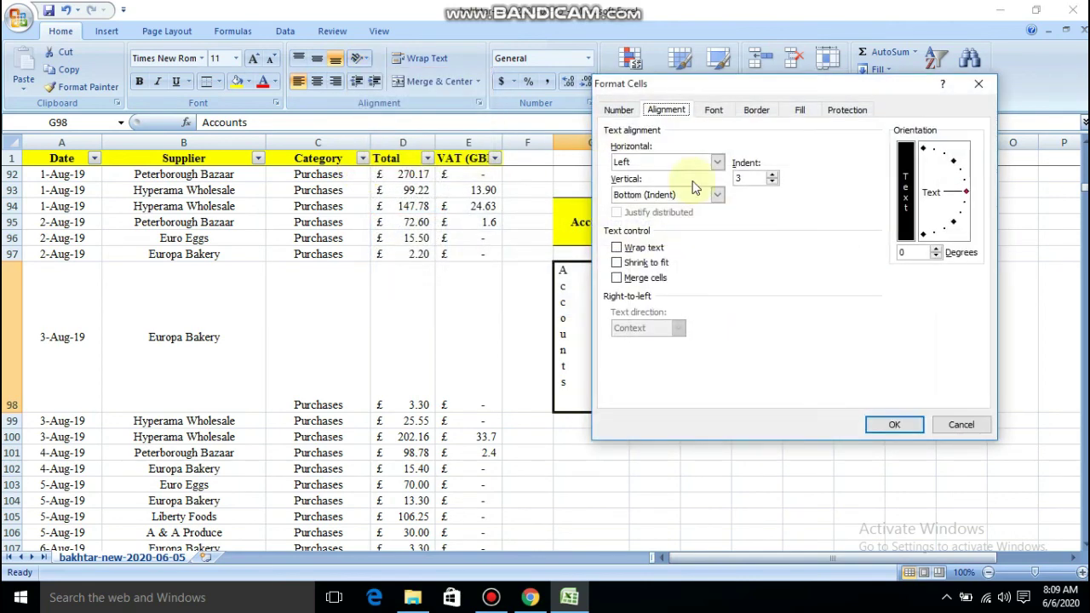
click(979, 86)
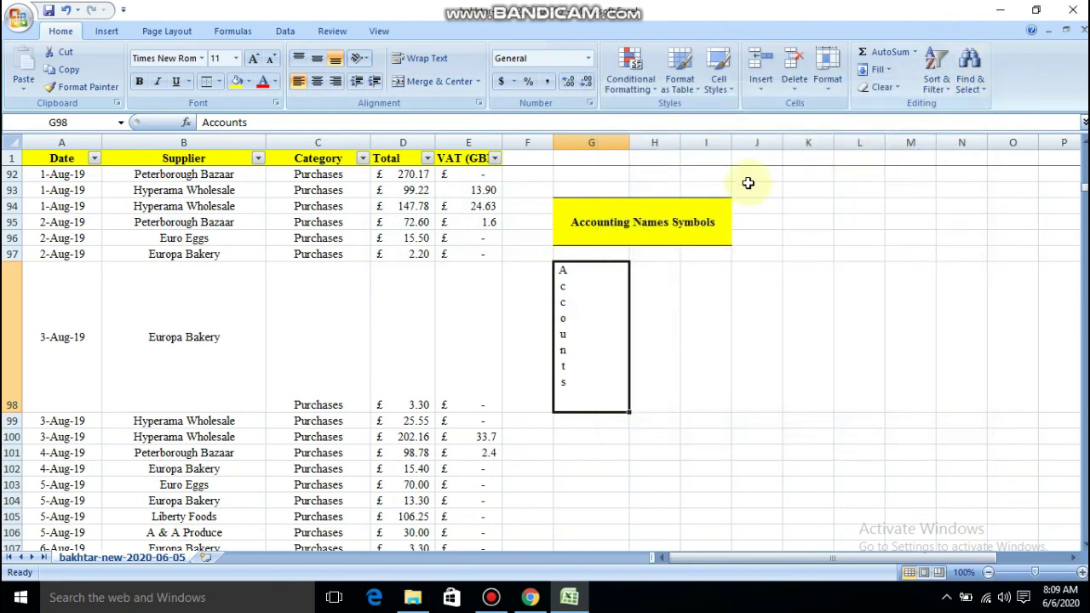
Step: Undo the vertical text orientation of the Accounts cell and select cell G100
key(ctrl+z)
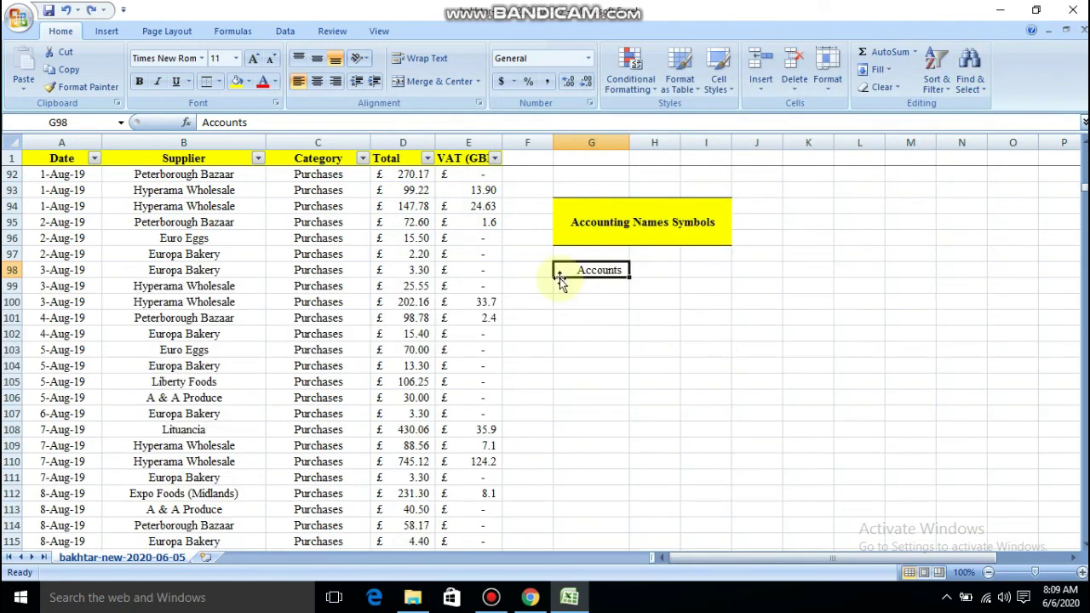
click(576, 301)
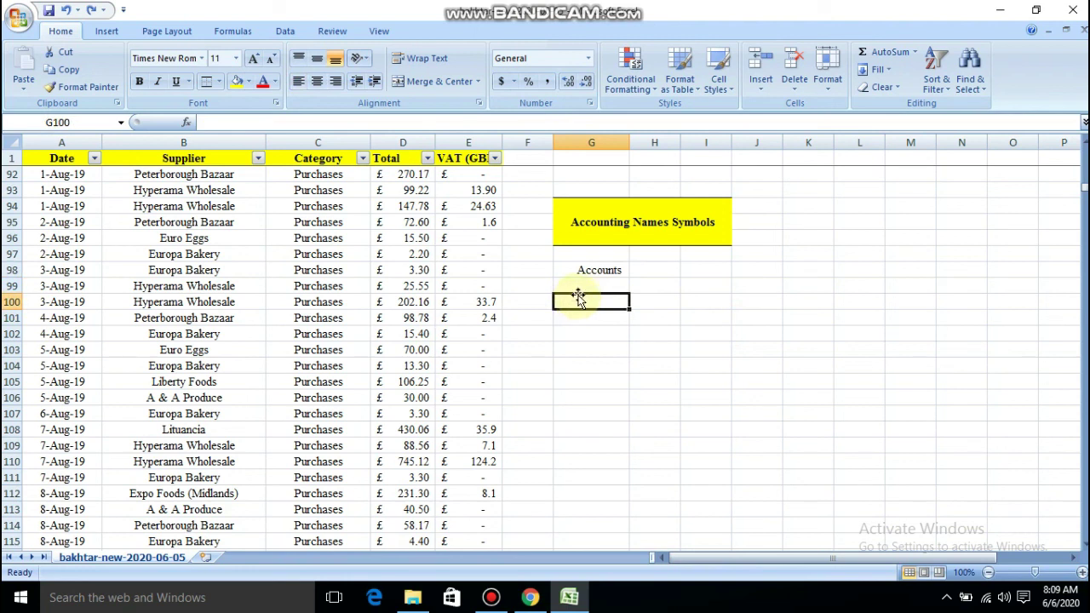